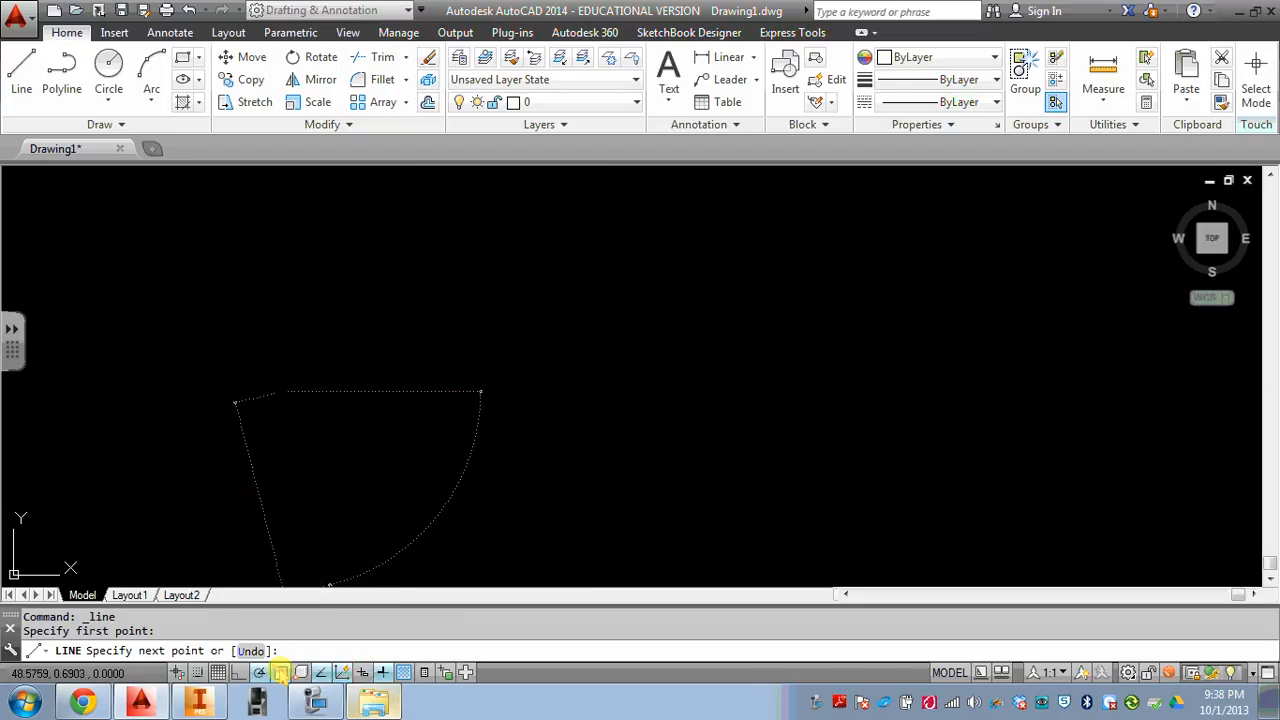
Disable polar tracking, enable ortho mode, and finish the horizontal line to the right of its start point
{"action": "left_click", "coordinate": [259, 672]}
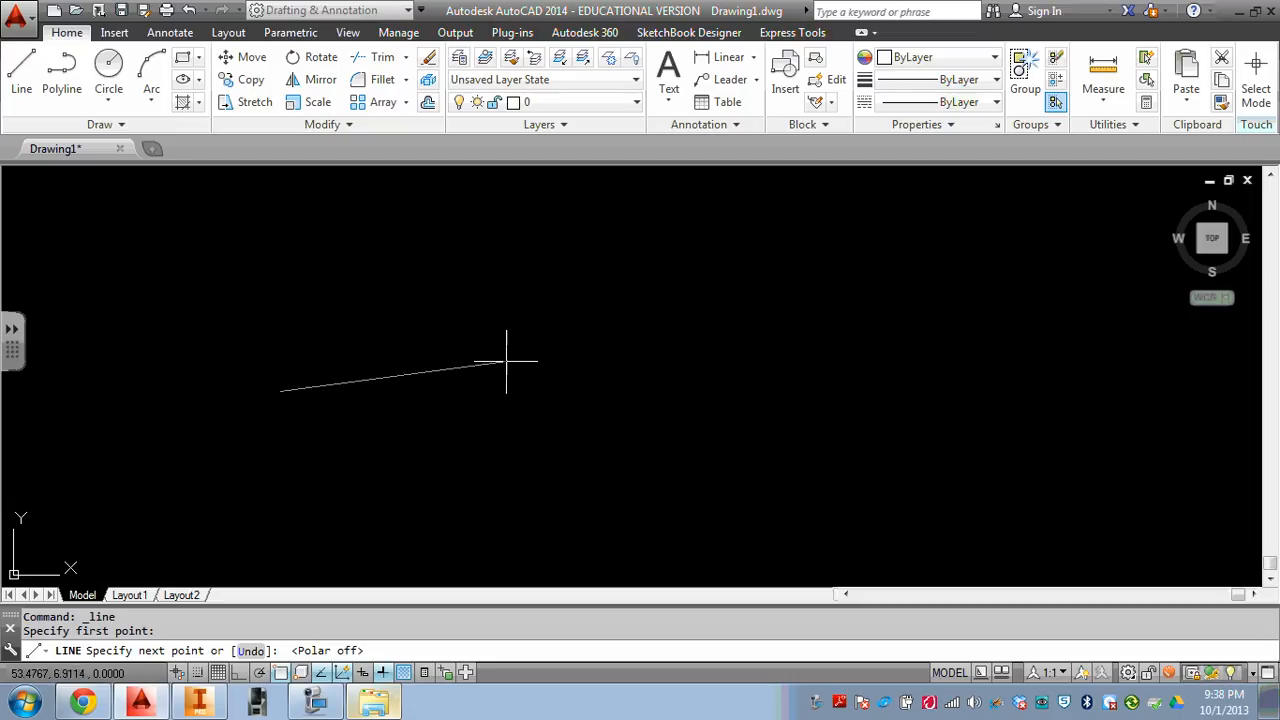
{"action": "left_click", "coordinate": [238, 672]}
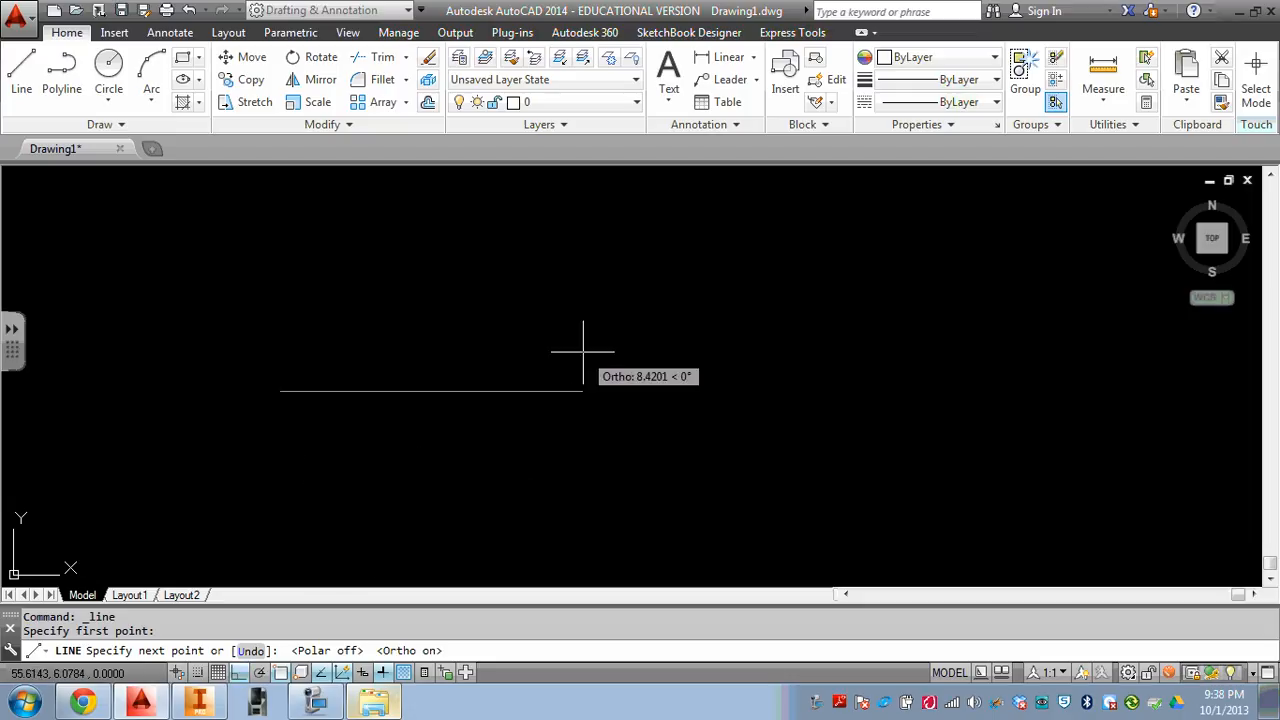
{"action": "left_click", "coordinate": [668, 385]}
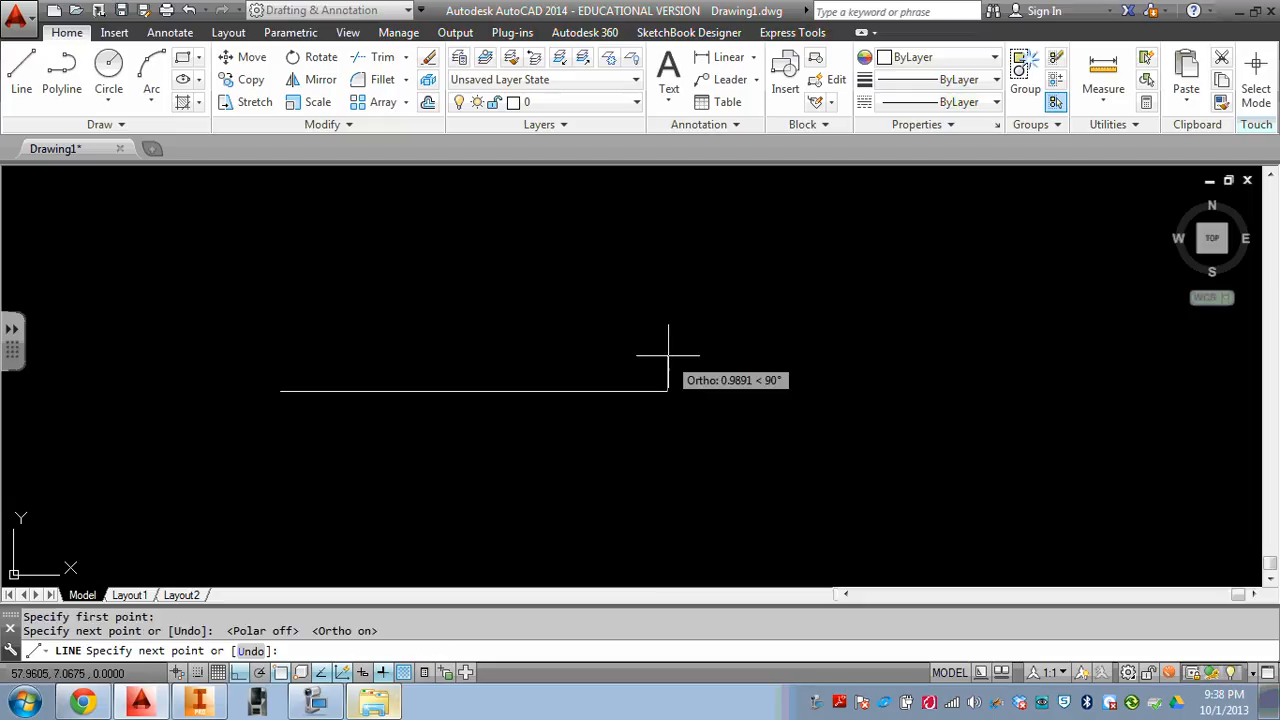
{"action": "right_click", "coordinate": [669, 358]}
{"action": "left_click", "coordinate": [731, 369]}
Draw a vertical line crossing the horizontal line near its left end
{"action": "key", "text": "Return"}
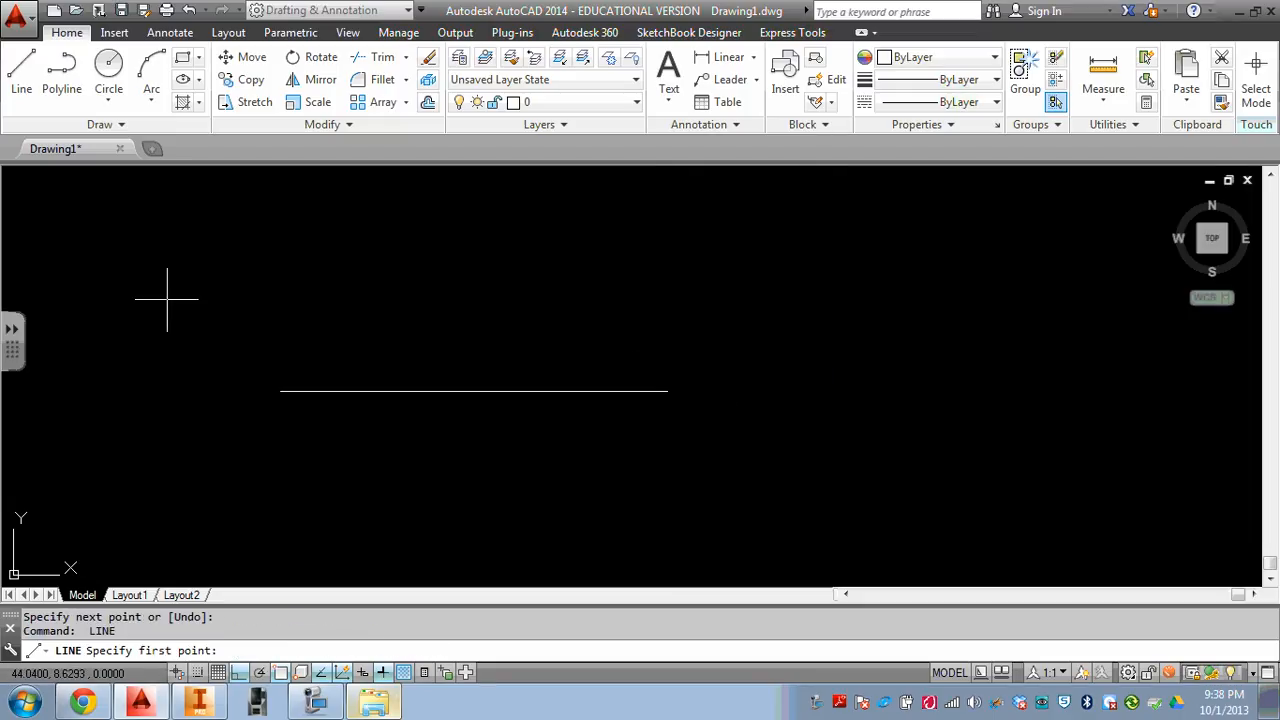
{"action": "left_click", "coordinate": [336, 318]}
{"action": "left_click", "coordinate": [336, 481]}
{"action": "key", "text": "Return"}
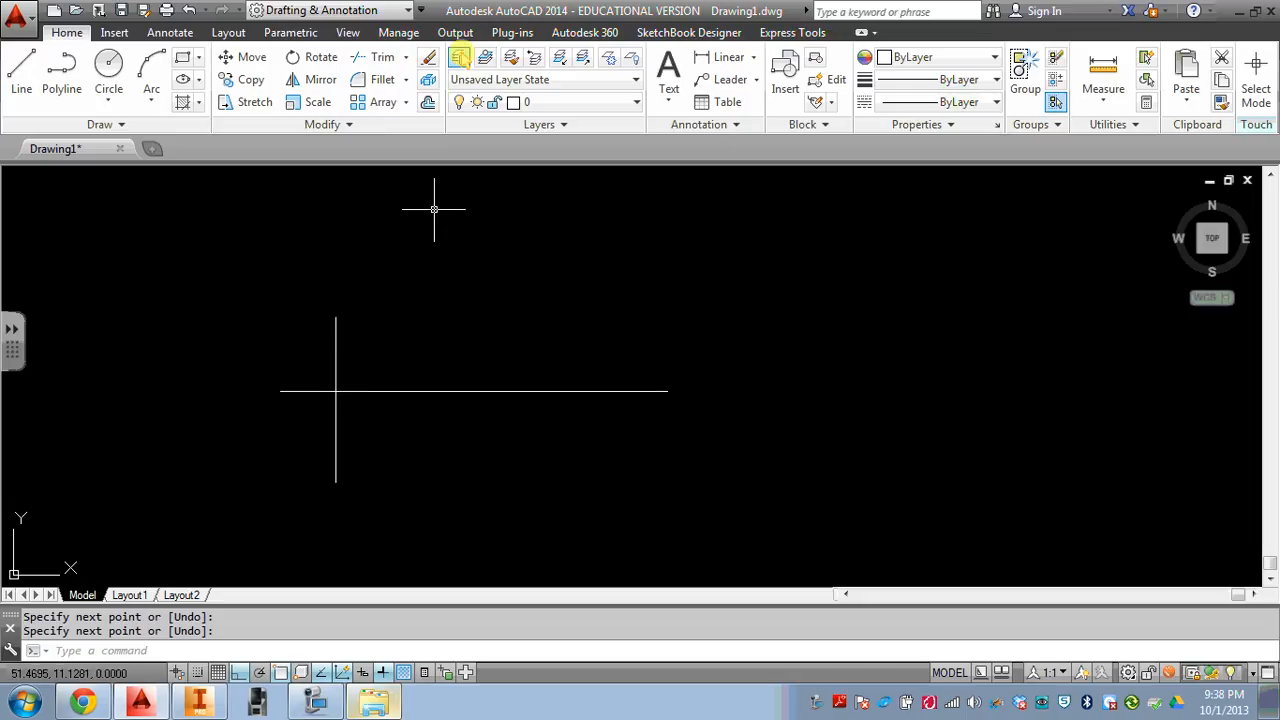
Offset the vertical line 1.5 to the right, and offset the resulting copy another 1.5 to the right
{"action": "left_click", "coordinate": [427, 103]}
{"action": "type", "text": "1.5"}
{"action": "key", "text": "Return"}
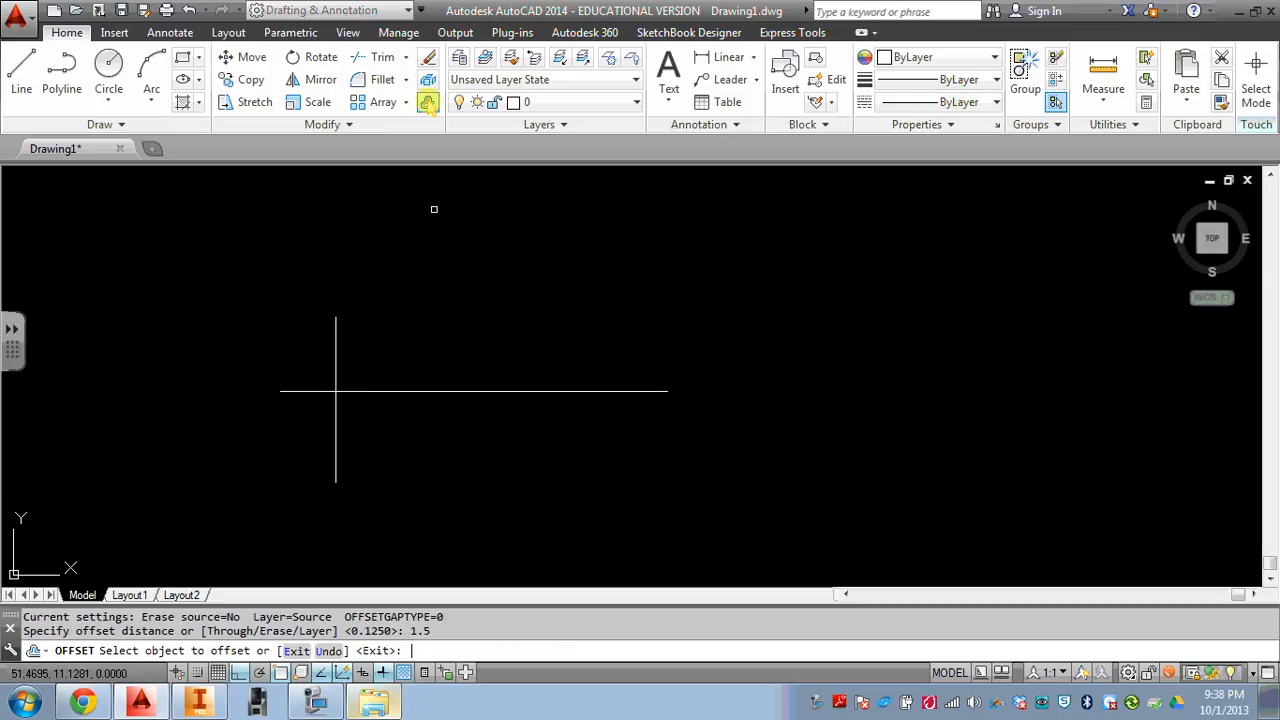
{"action": "left_click", "coordinate": [336, 349]}
{"action": "left_click", "coordinate": [485, 359]}
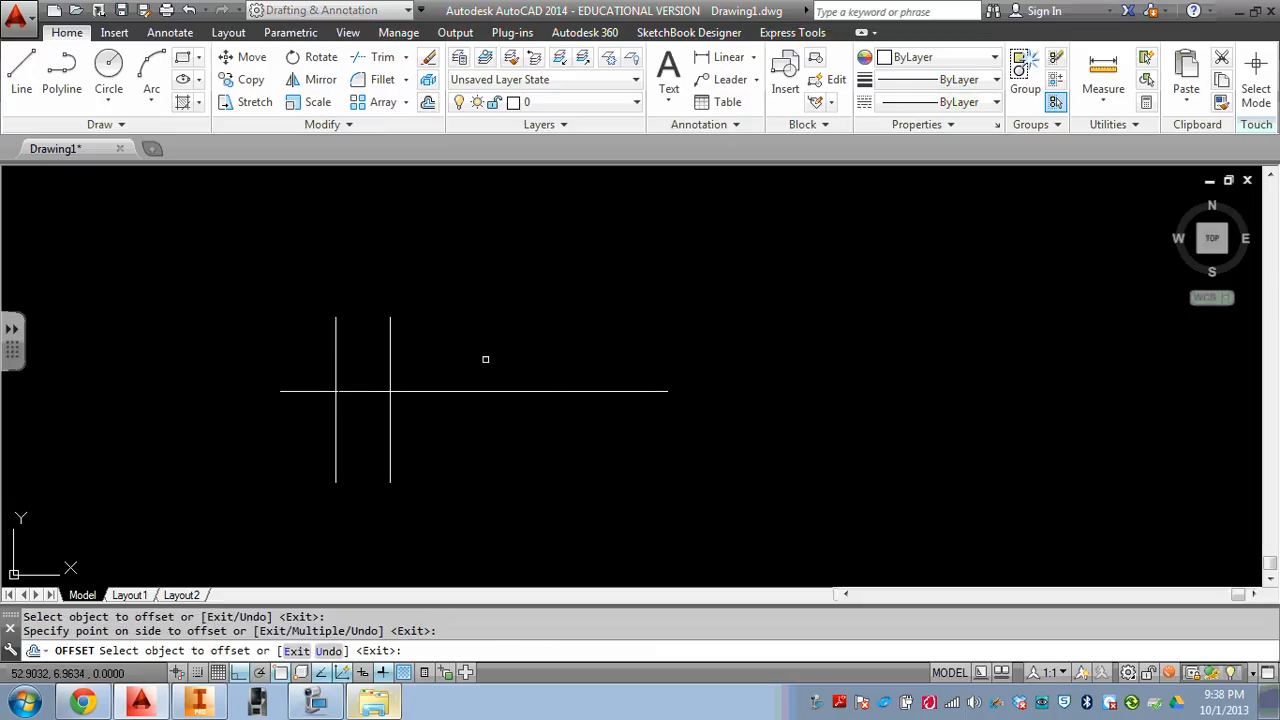
{"action": "left_click", "coordinate": [391, 357]}
{"action": "left_click", "coordinate": [562, 360]}
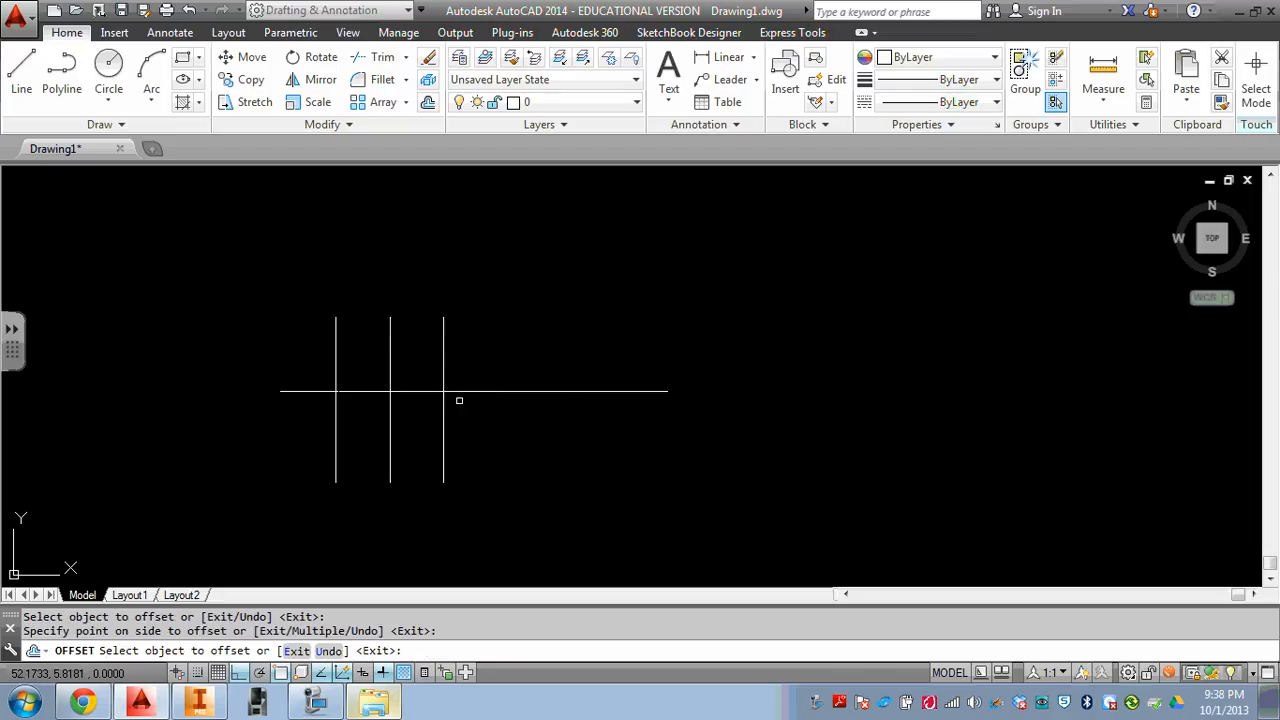
{"action": "key", "text": "Escape"}
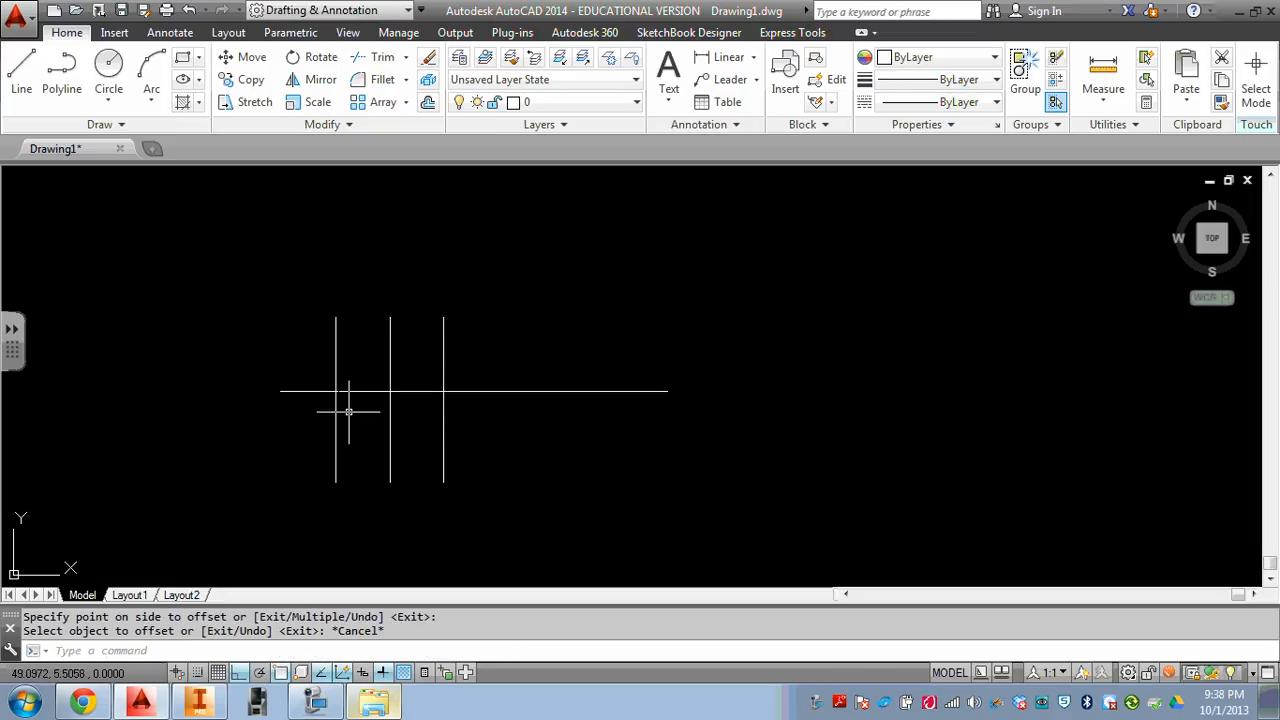
Draw a circle of diameter .375 centred where the leftmost vertical line crosses the horizontal line
{"action": "left_click", "coordinate": [108, 72]}
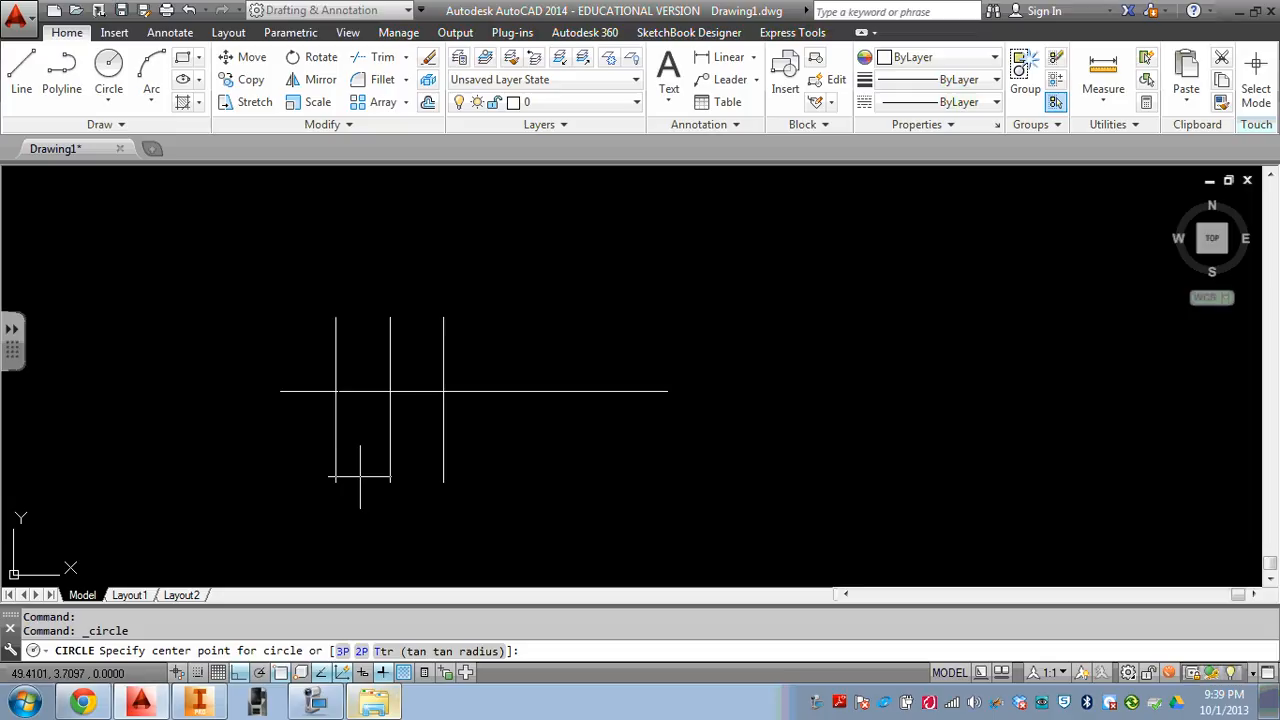
{"action": "left_click", "coordinate": [336, 391]}
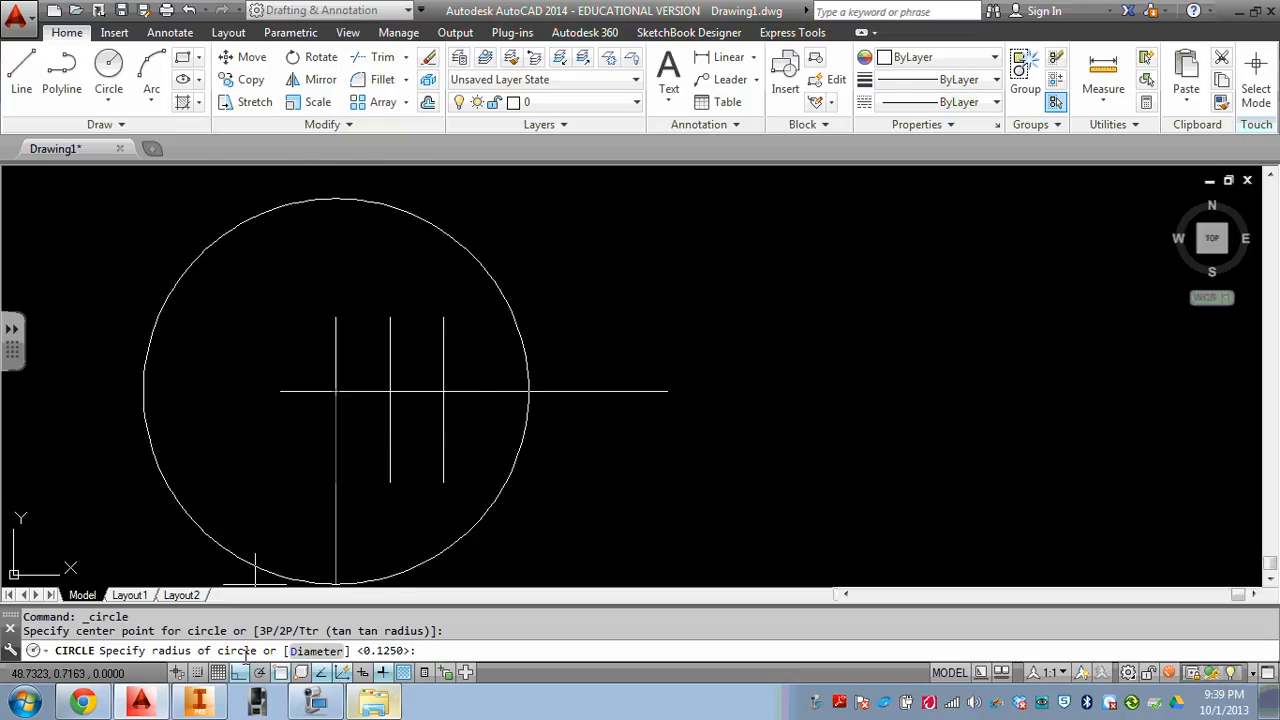
{"action": "left_click", "coordinate": [304, 654]}
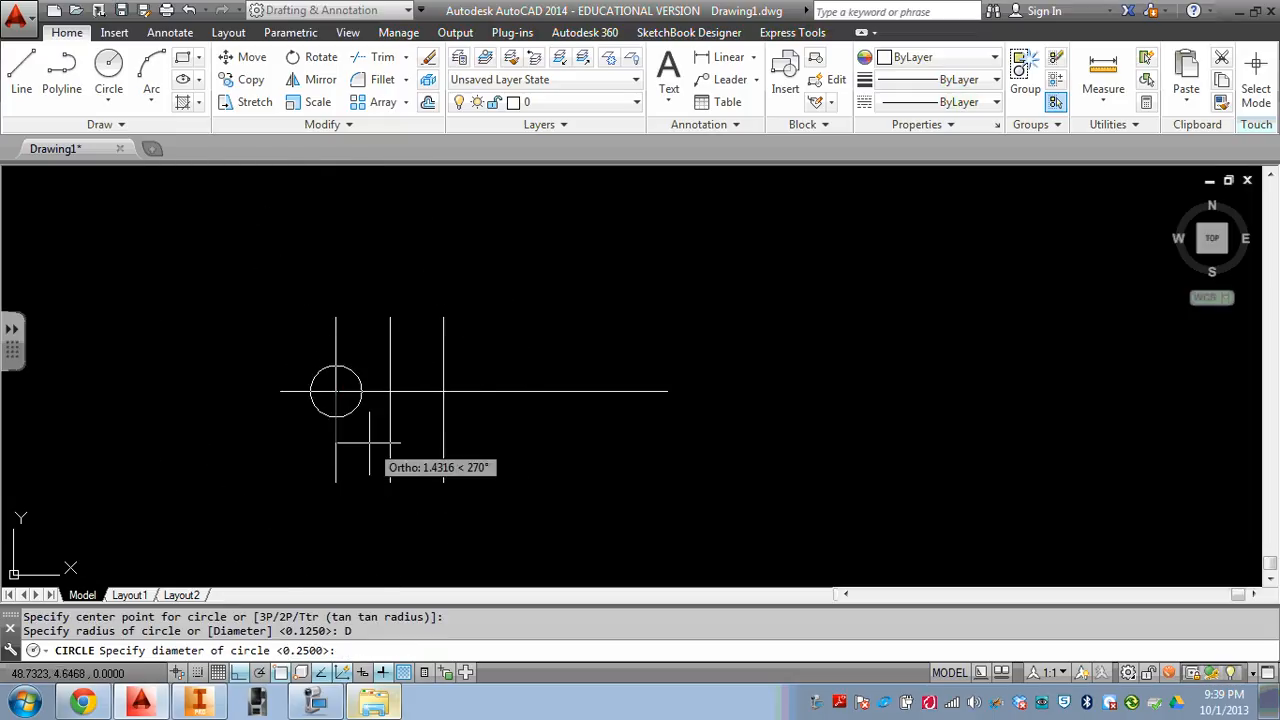
{"action": "type", "text": ".375"}
{"action": "key", "text": "Return"}
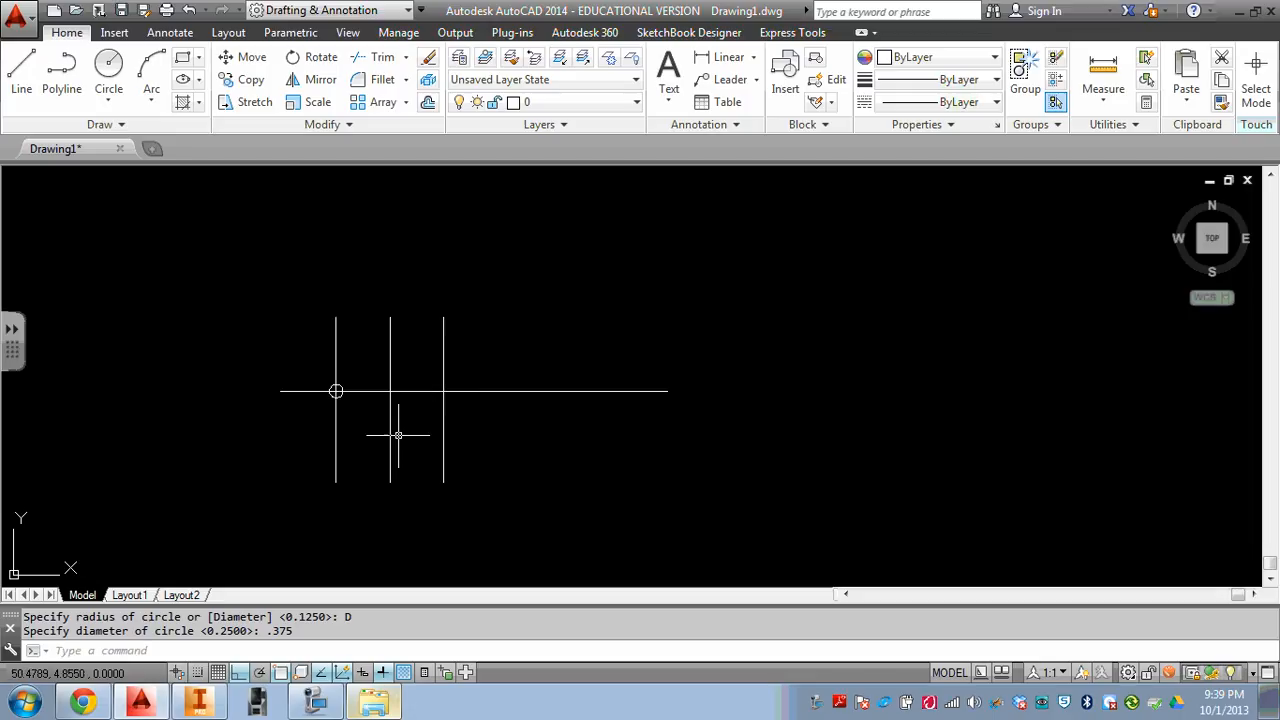
Draw a circle with the same default radius of 0.1875 at the intersection of the rightmost vertical and horizontal lines
{"action": "scroll", "coordinate": [443, 394], "scroll_direction": "up", "scroll_amount": 1}
{"action": "key", "text": "Return"}
{"action": "left_click", "coordinate": [439, 389]}
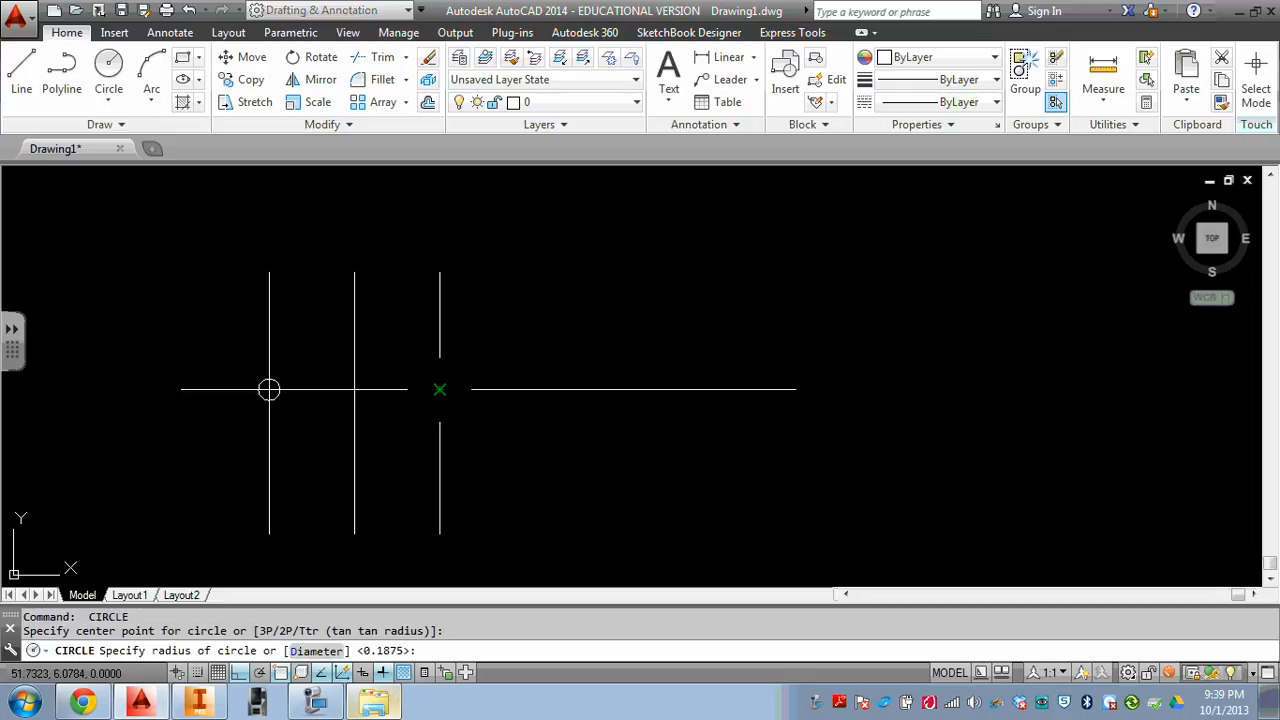
{"action": "key", "text": "Return"}
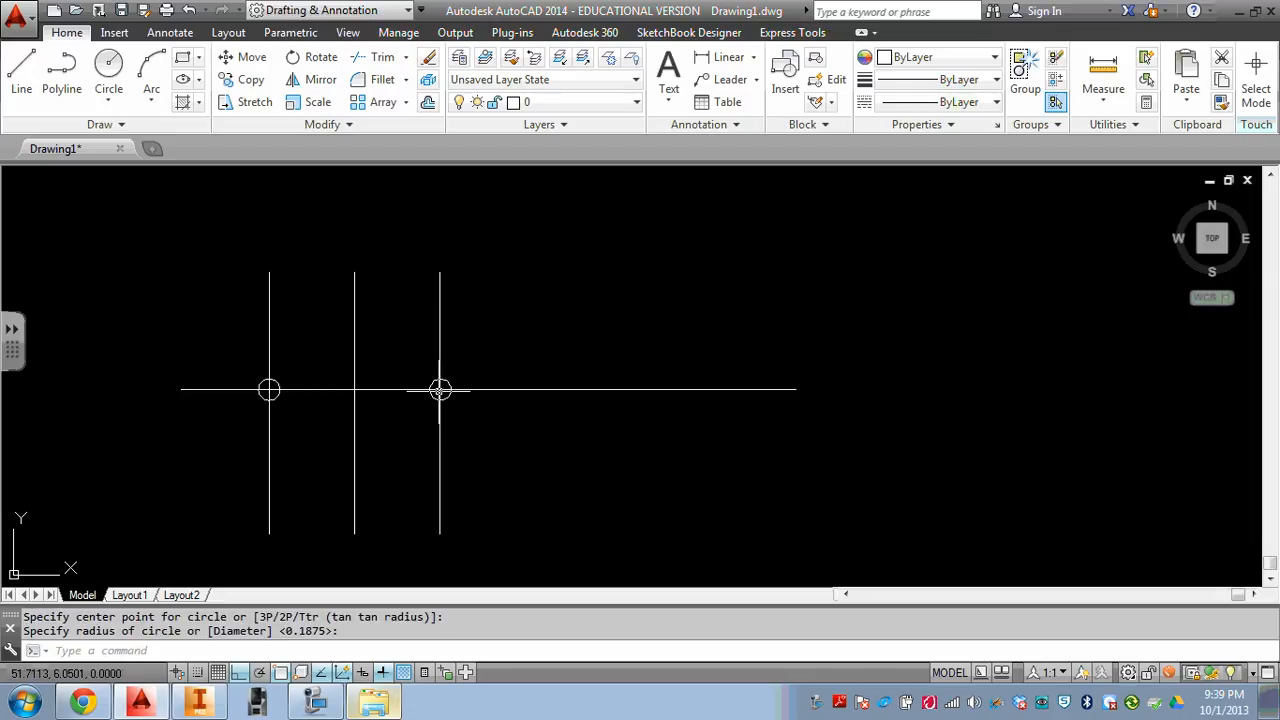
{"action": "key", "text": "Escape"}
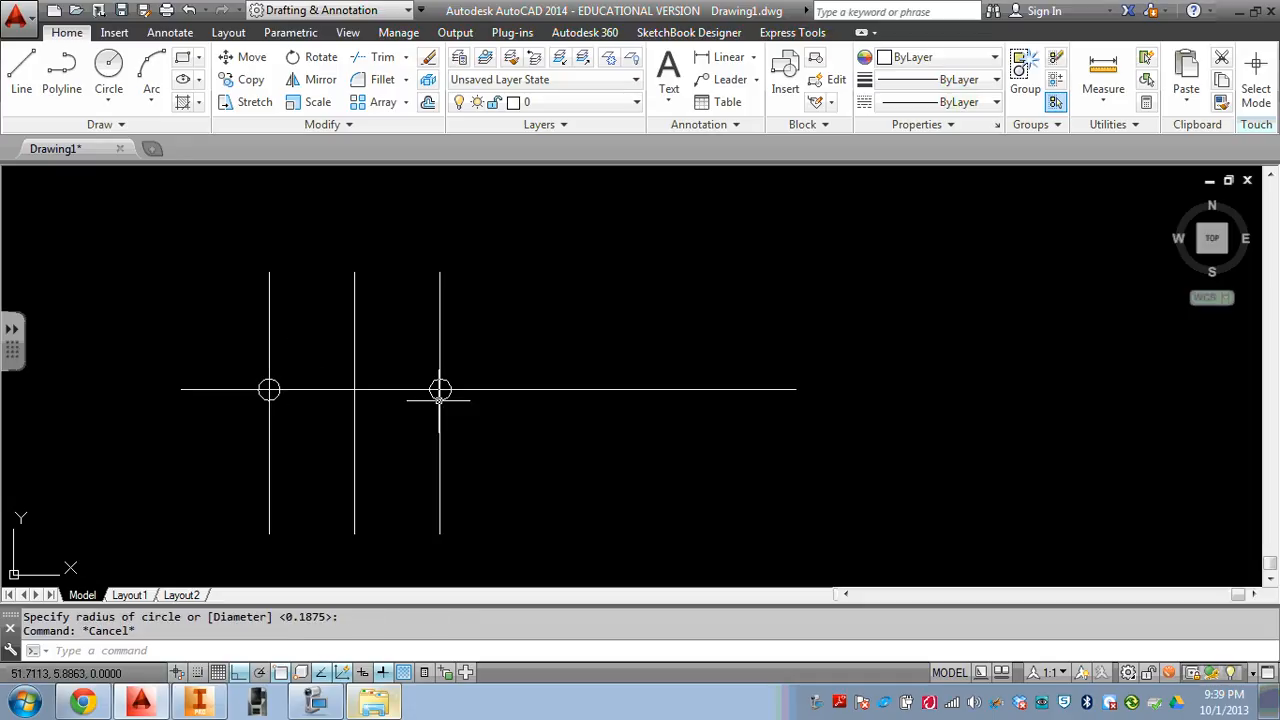
Draw a circle of diameter 1.5 centred where the middle vertical line crosses the horizontal line
{"action": "key", "text": "Return"}
{"action": "left_click", "coordinate": [354, 389]}
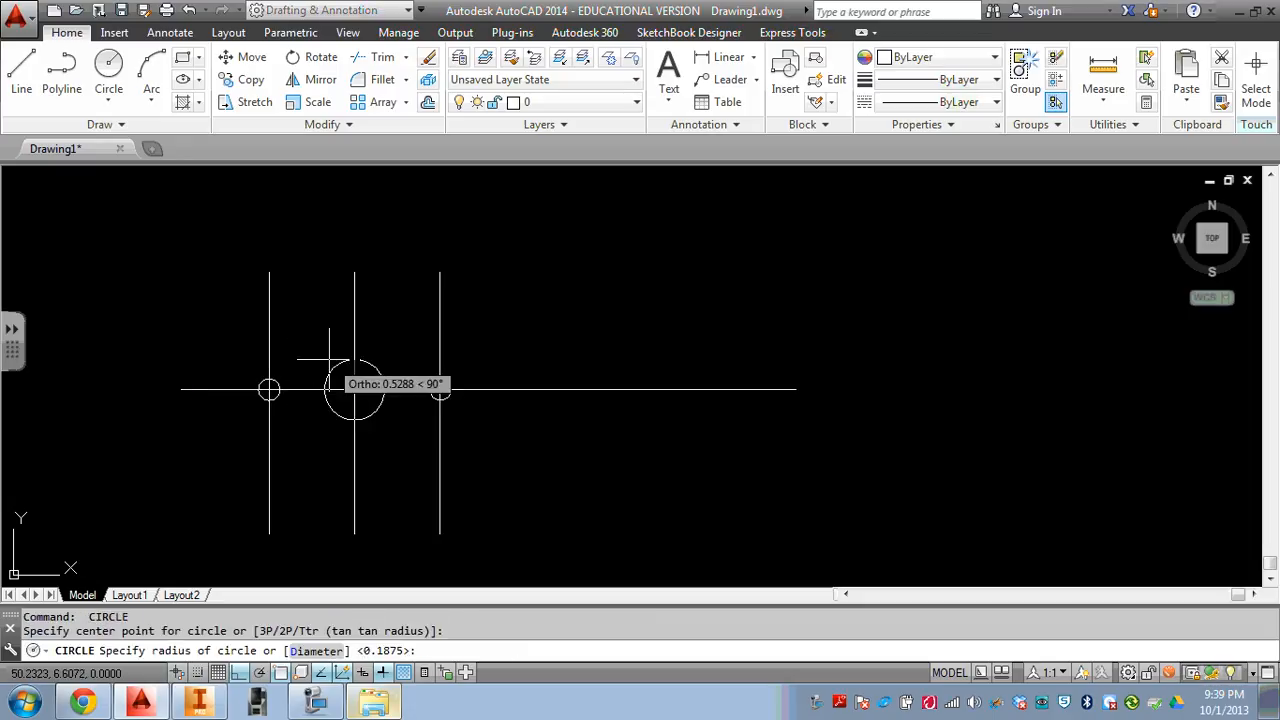
{"action": "key", "text": "Return"}
{"action": "type", "text": "1.5"}
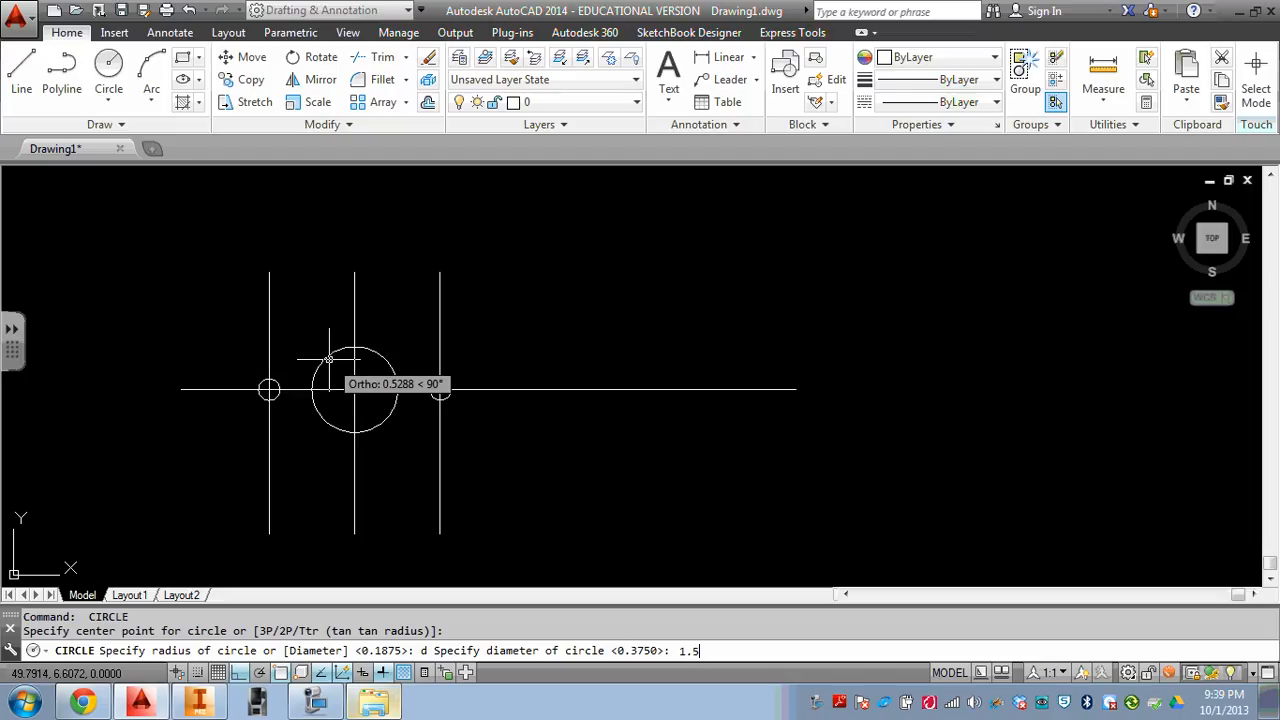
{"action": "key", "text": "Return"}
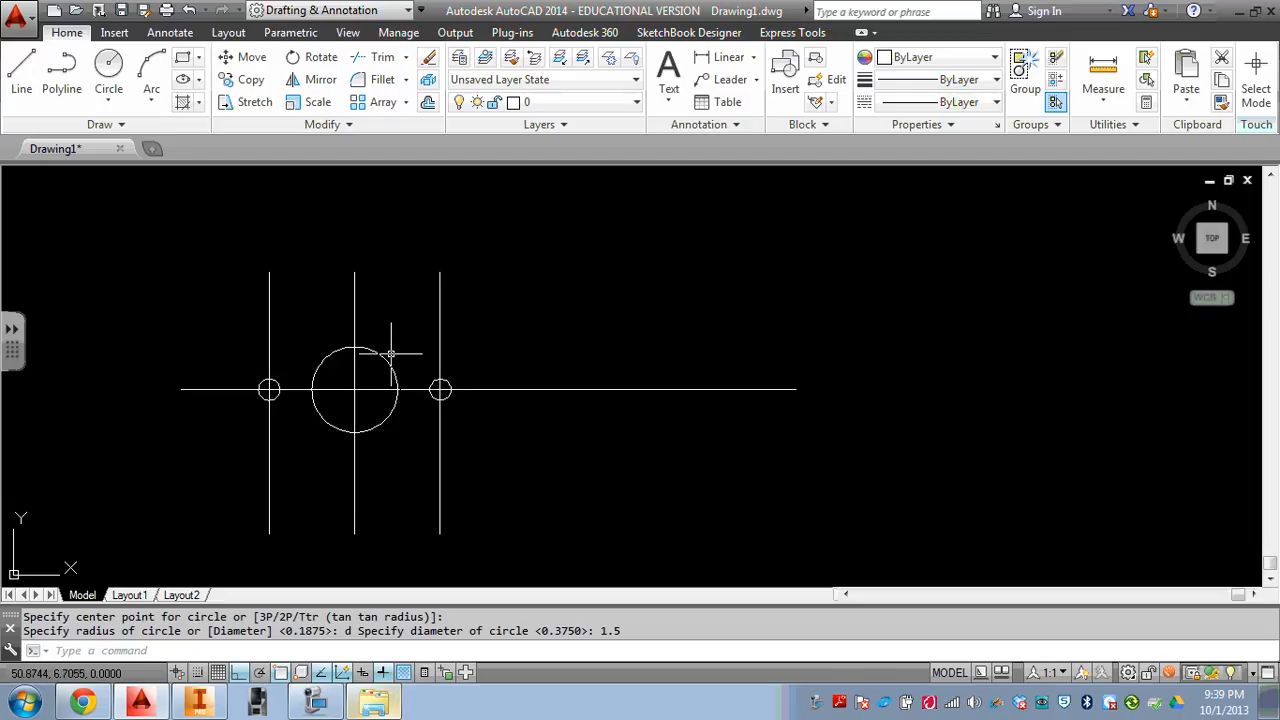
Draw a circle of radius .375 concentric with each of the two small outer circles
{"action": "key", "text": "Return"}
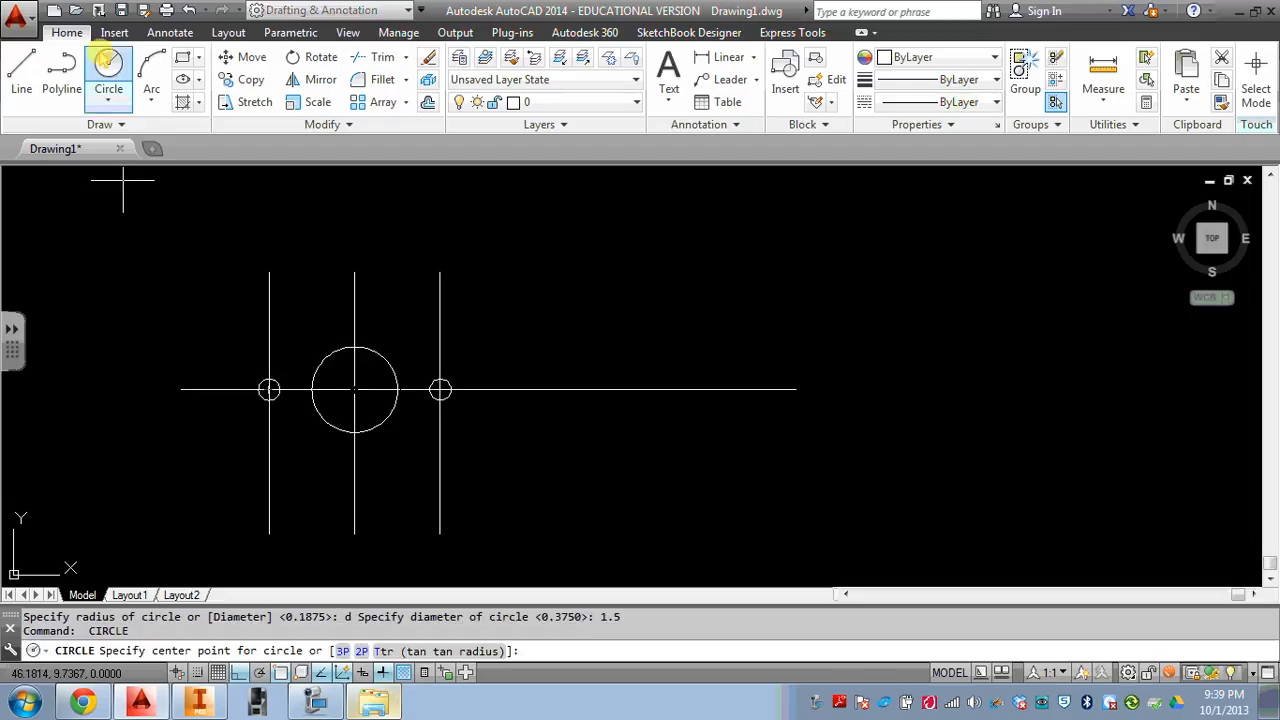
{"action": "left_click", "coordinate": [108, 66]}
{"action": "left_click", "coordinate": [268, 389]}
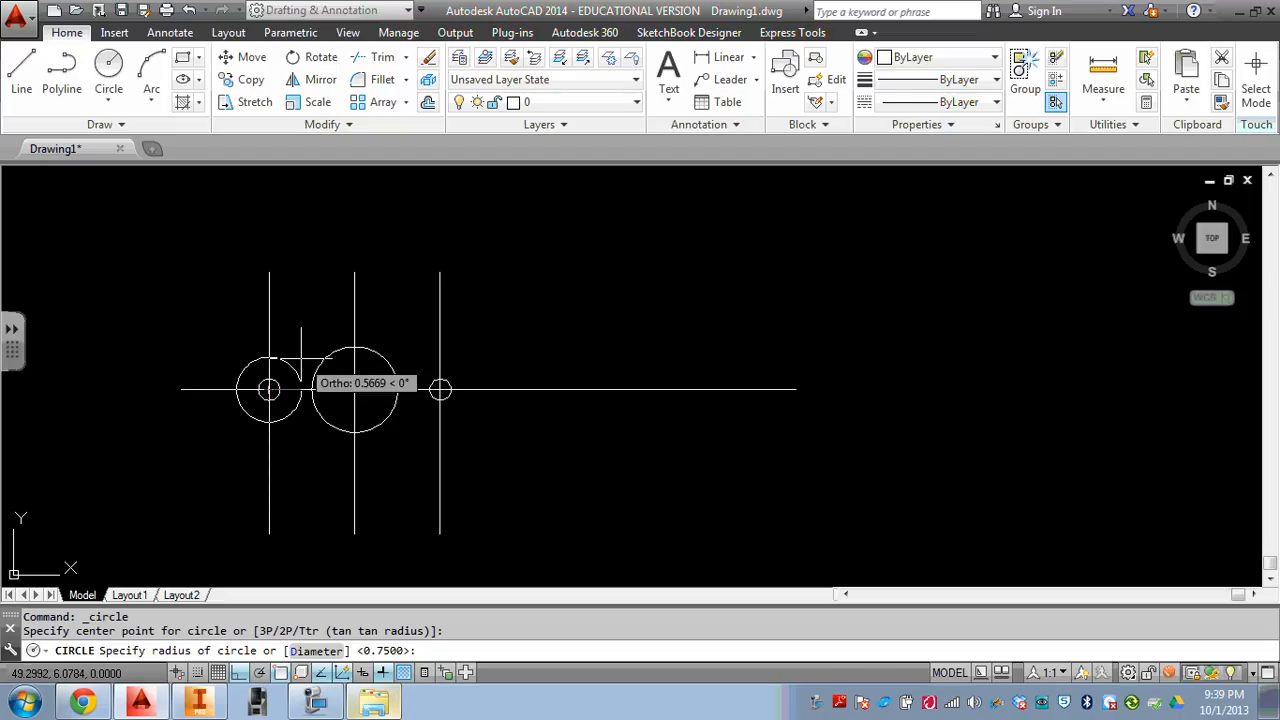
{"action": "type", "text": ".375"}
{"action": "key", "text": "Return"}
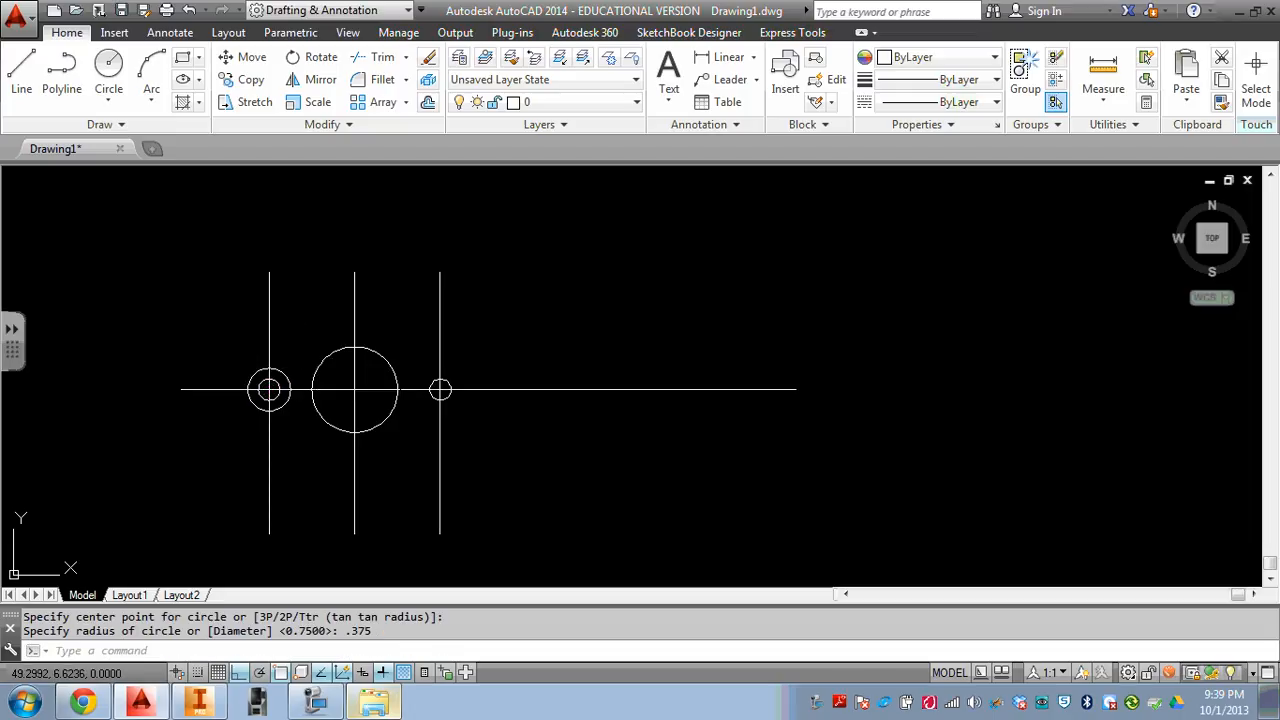
{"action": "key", "text": "Return"}
{"action": "left_click", "coordinate": [440, 389]}
{"action": "key", "text": "Return"}
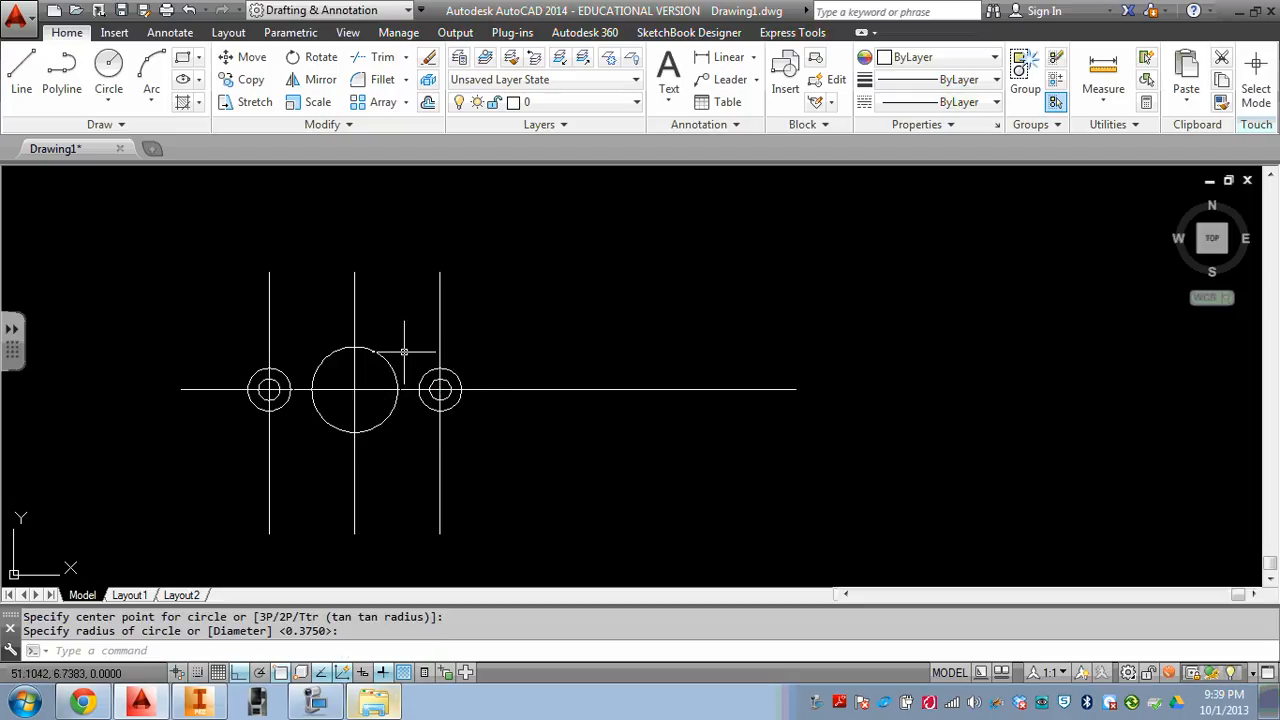
Draw a circle of radius 1 concentric with the large middle circle
{"action": "left_click", "coordinate": [108, 68]}
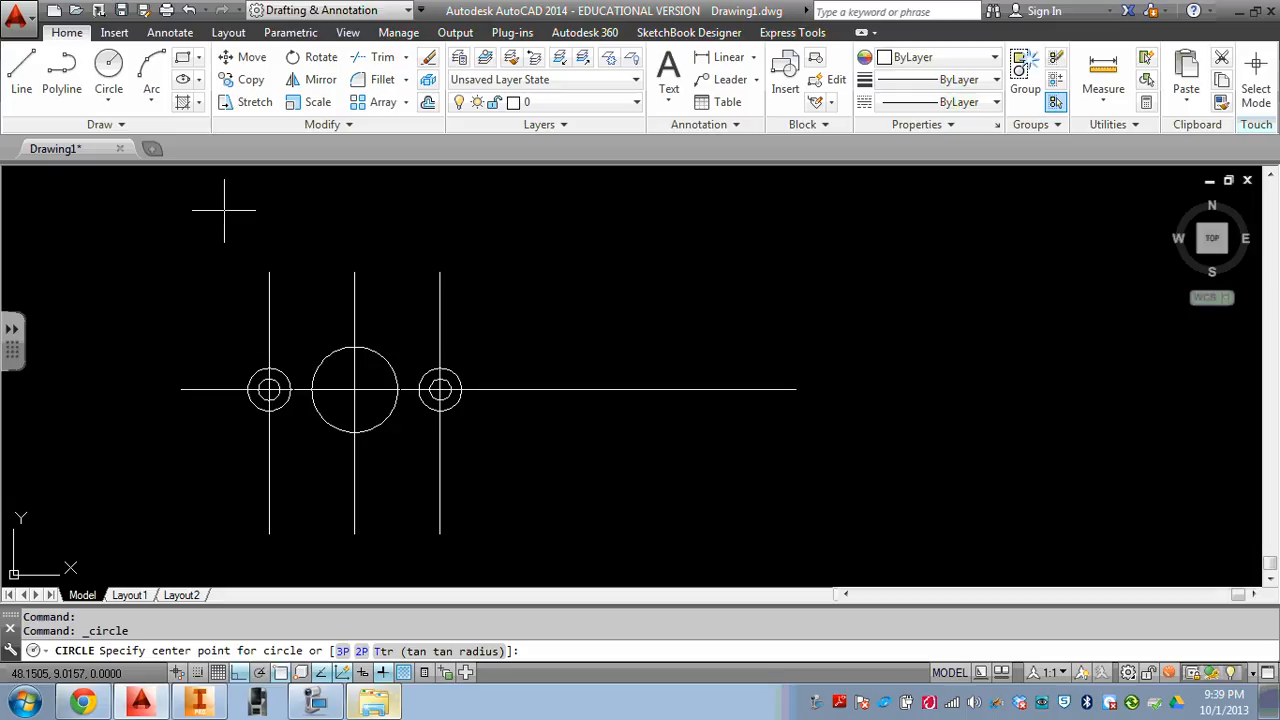
{"action": "left_click", "coordinate": [354, 389]}
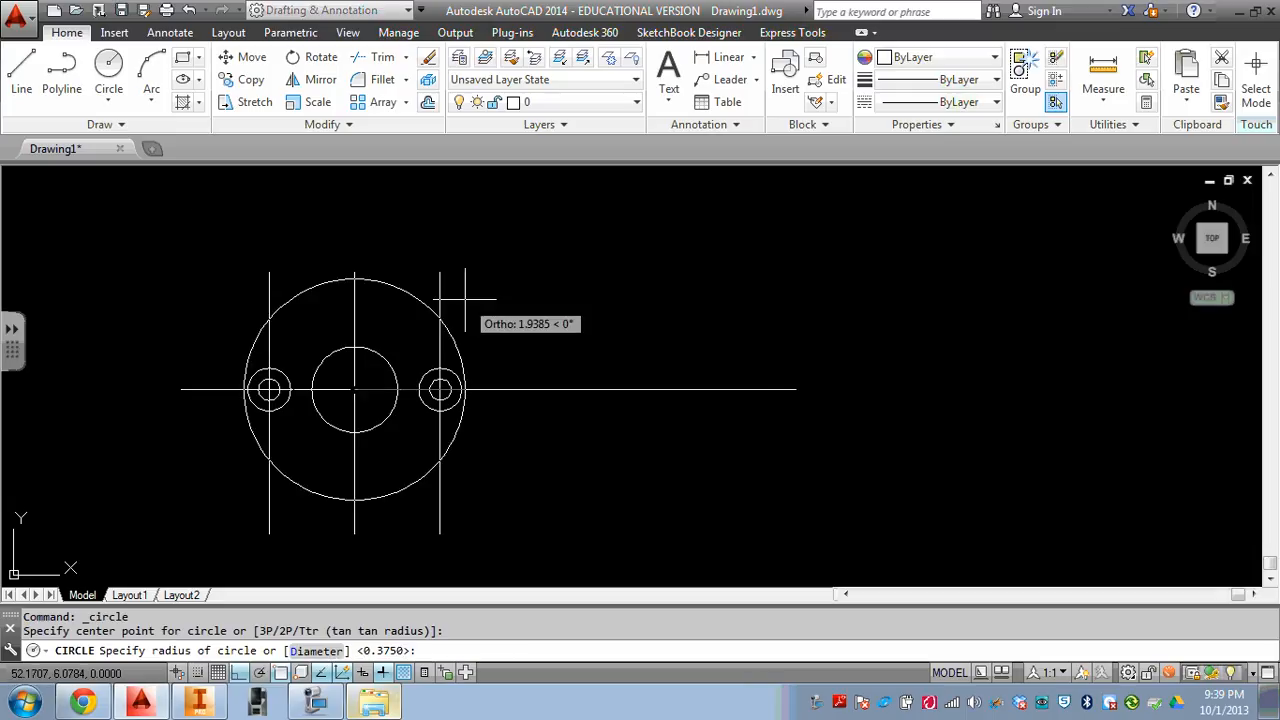
{"action": "type", "text": "1"}
{"action": "key", "text": "Return"}
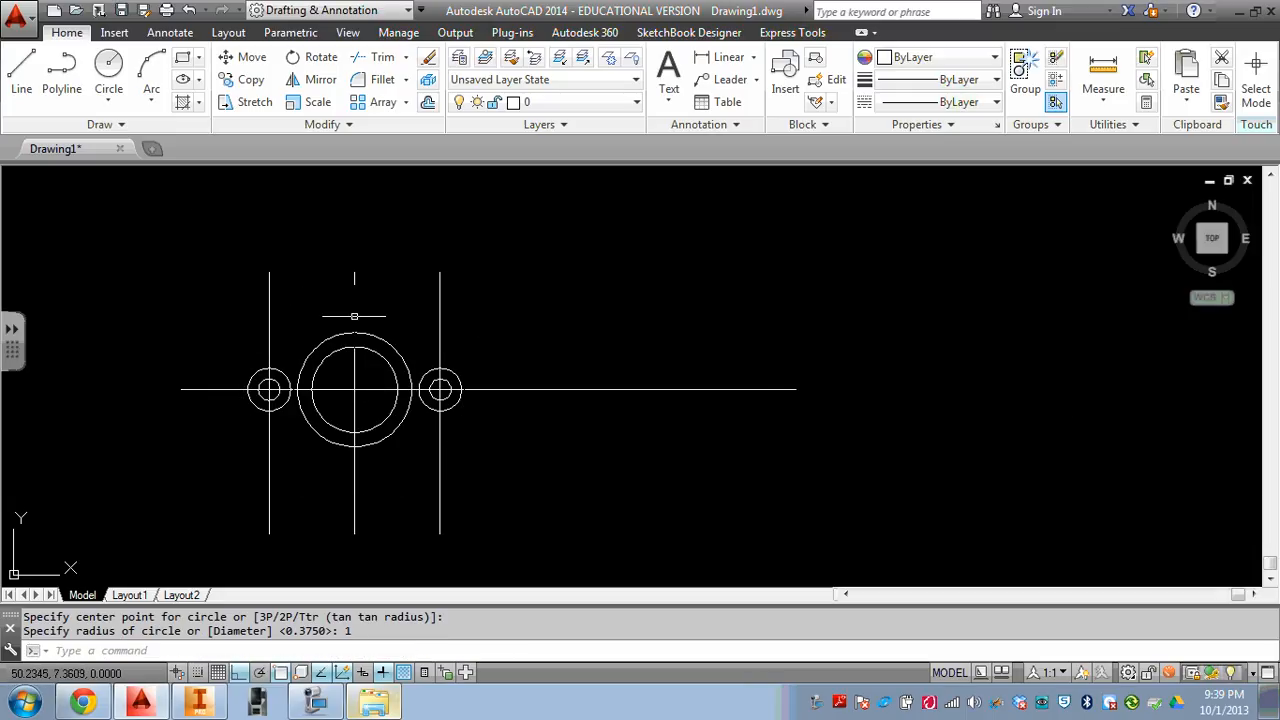
Offset the horizontal centre line 1.125 downward, below the circles
{"action": "scroll", "coordinate": [350, 330], "scroll_direction": "up", "scroll_amount": 2}
{"action": "middle_click_drag", "start_coordinate": [380, 398], "coordinate": [382, 286]}
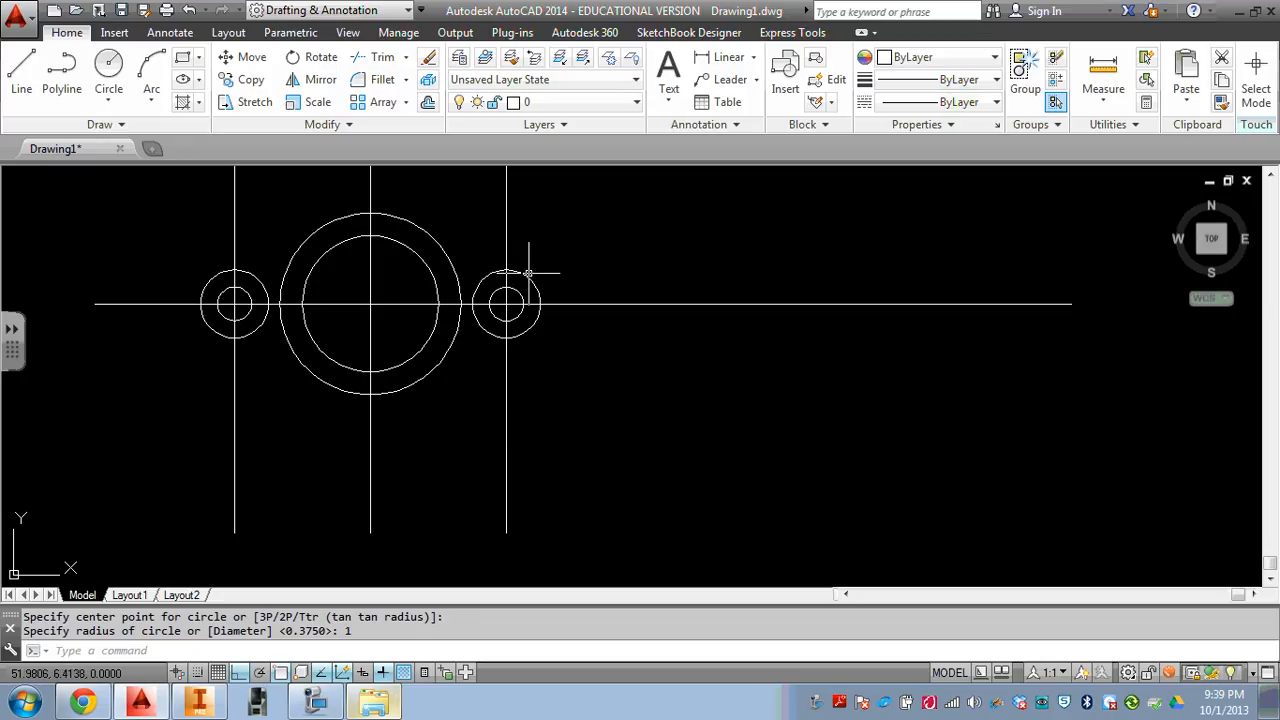
{"action": "left_click", "coordinate": [21, 72]}
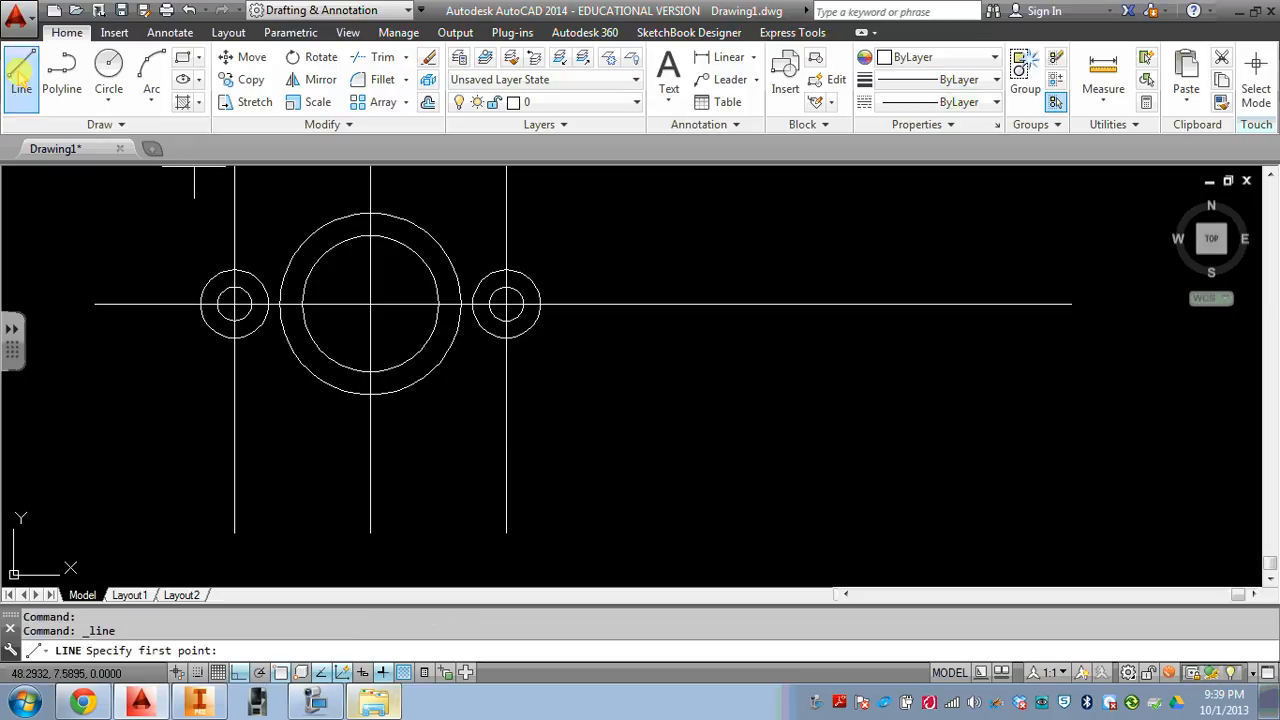
{"action": "left_click", "coordinate": [427, 103]}
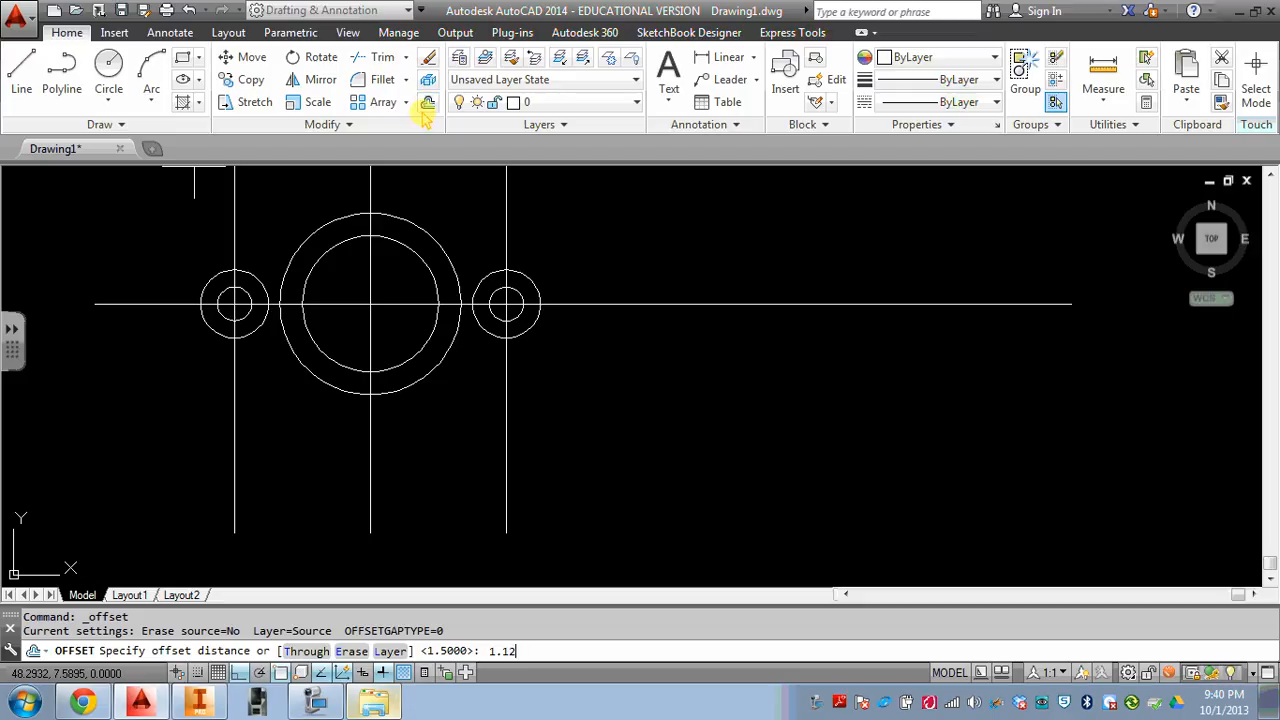
{"action": "type", "text": "1.125"}
{"action": "key", "text": "Return"}
{"action": "left_click", "coordinate": [593, 304]}
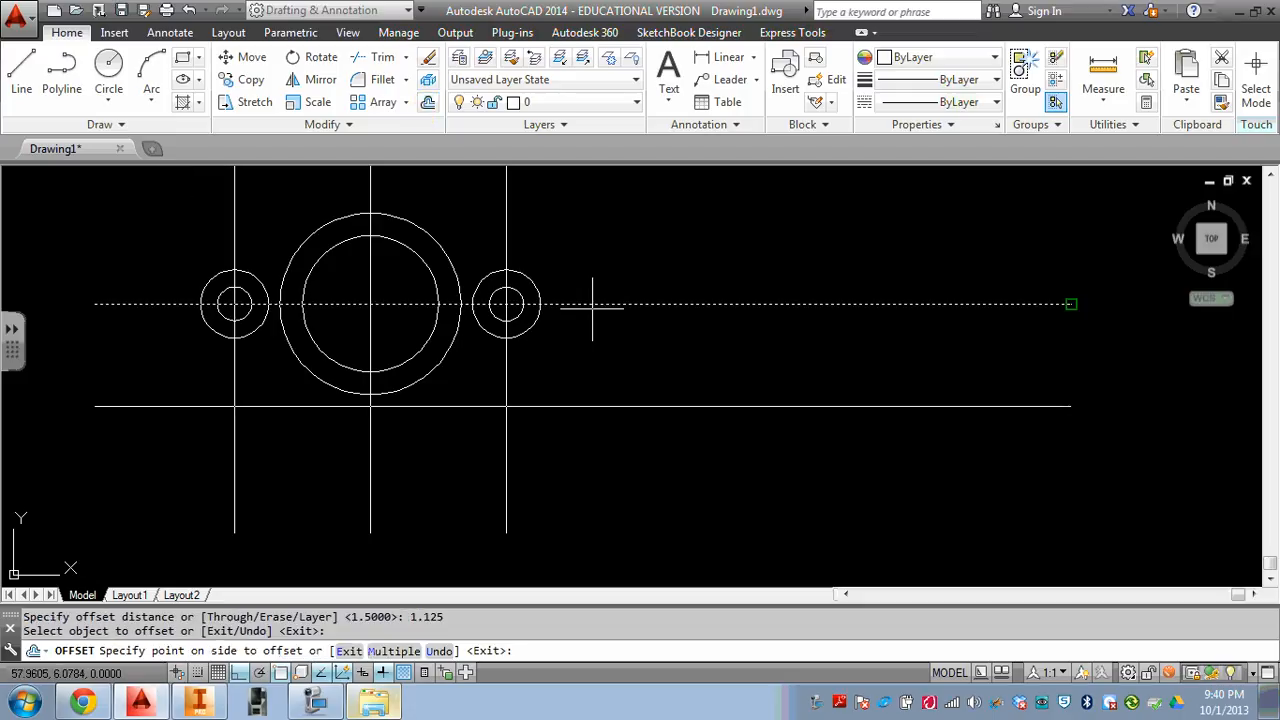
{"action": "left_click", "coordinate": [588, 400]}
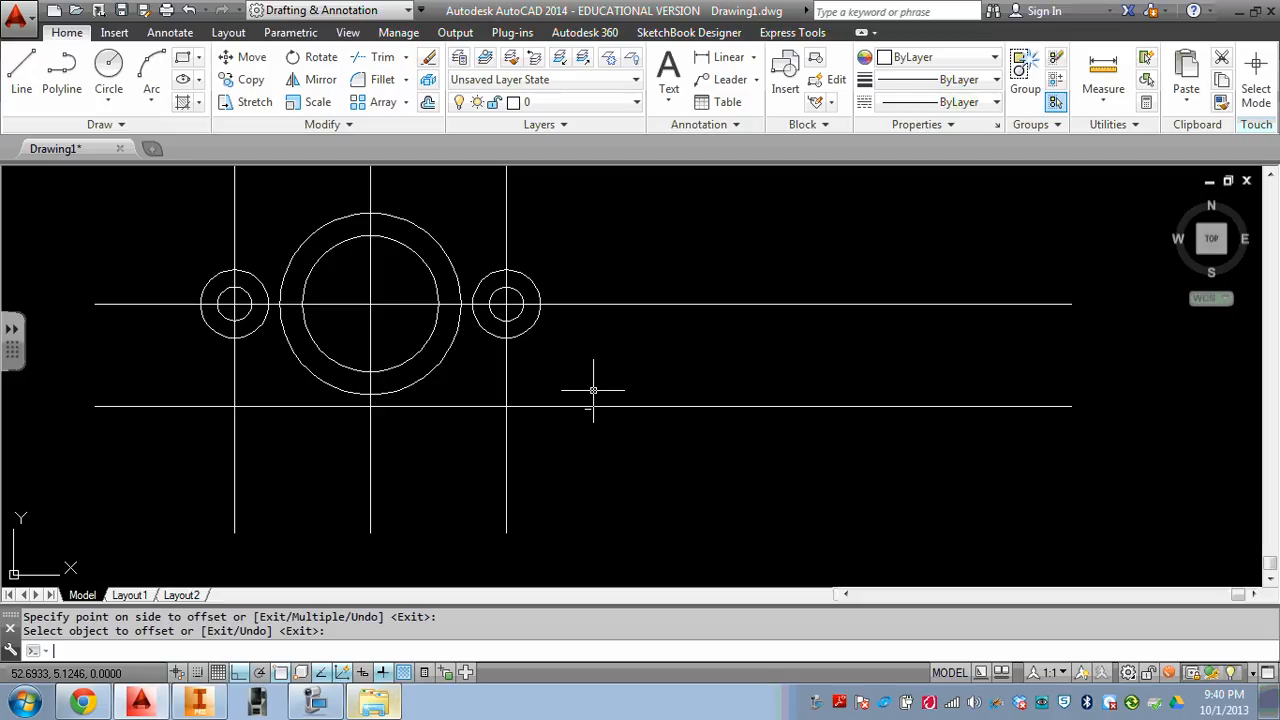
{"action": "key", "text": "Return"}
Offset the middle vertical line .625 to the right
{"action": "key", "text": "Return"}
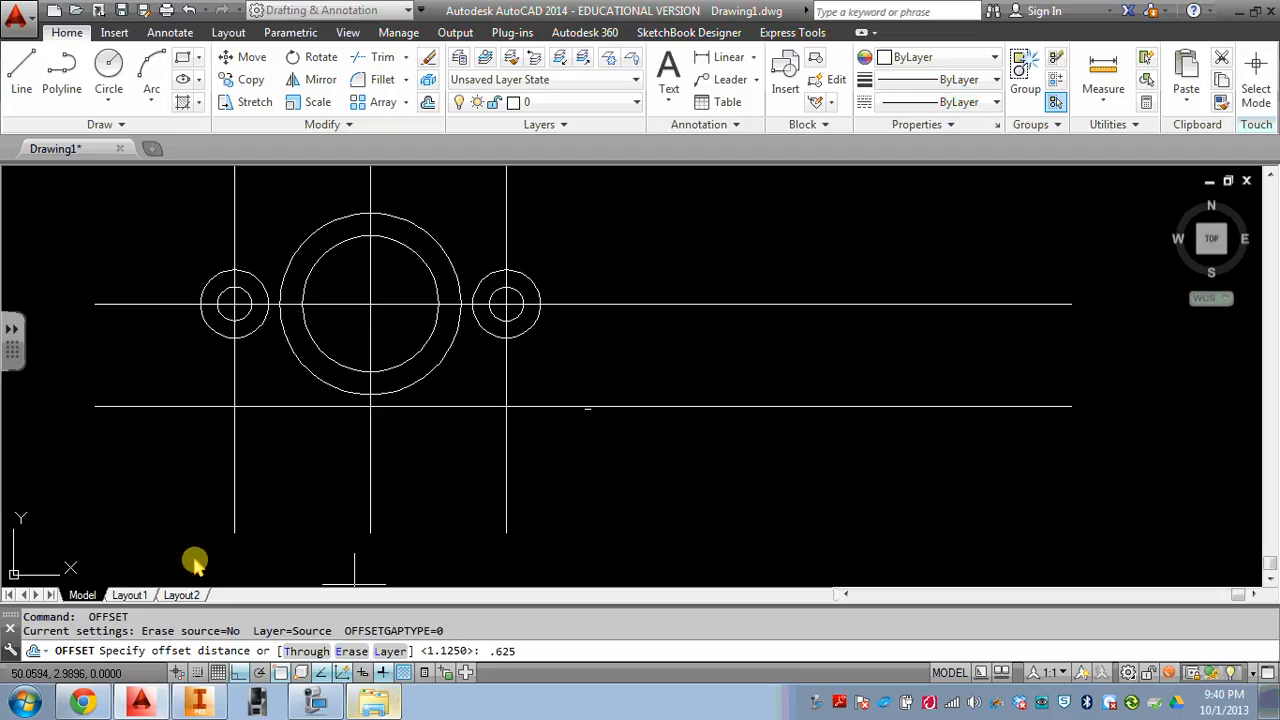
{"action": "key", "text": "Return"}
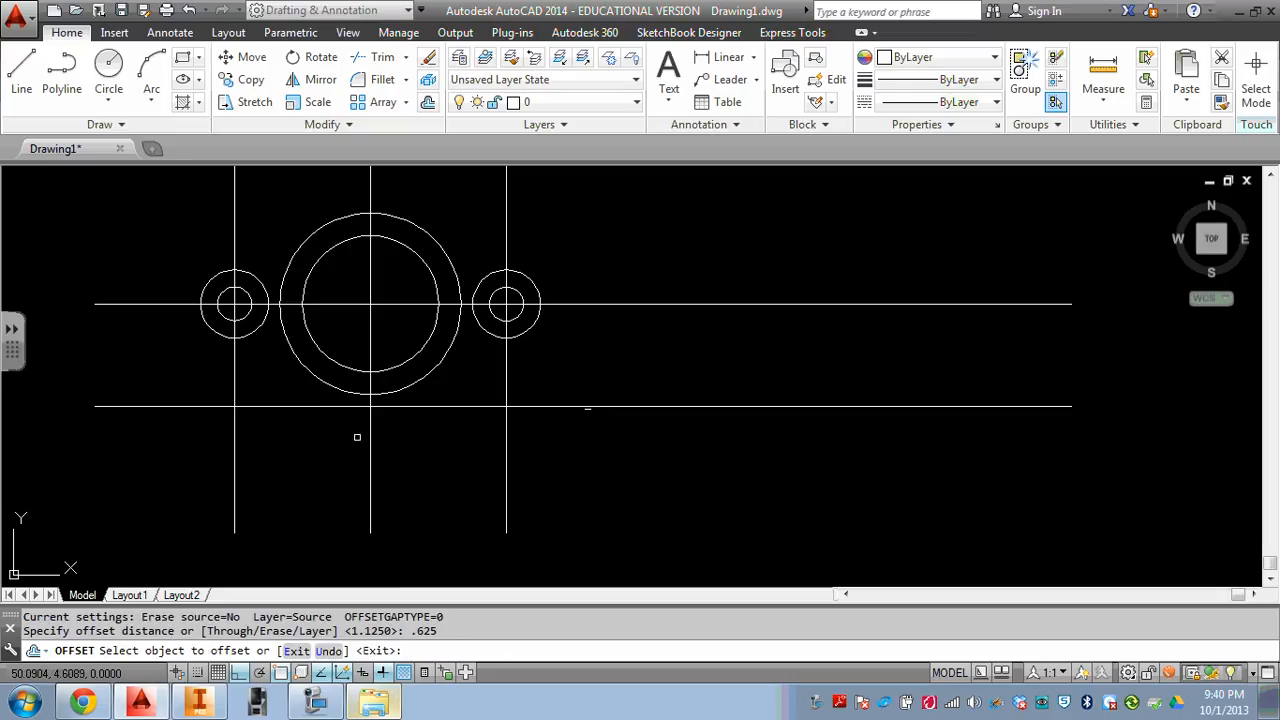
{"action": "left_click", "coordinate": [368, 447]}
{"action": "left_click", "coordinate": [435, 452]}
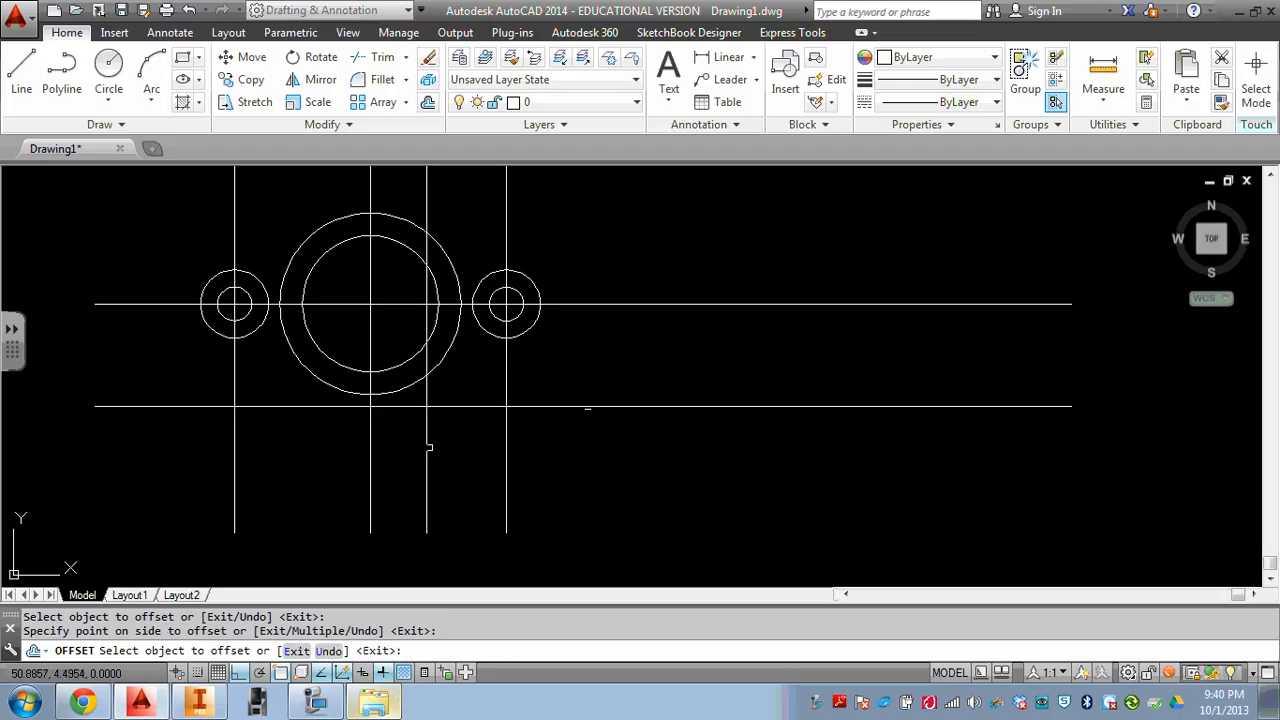
{"action": "key", "text": "Escape"}
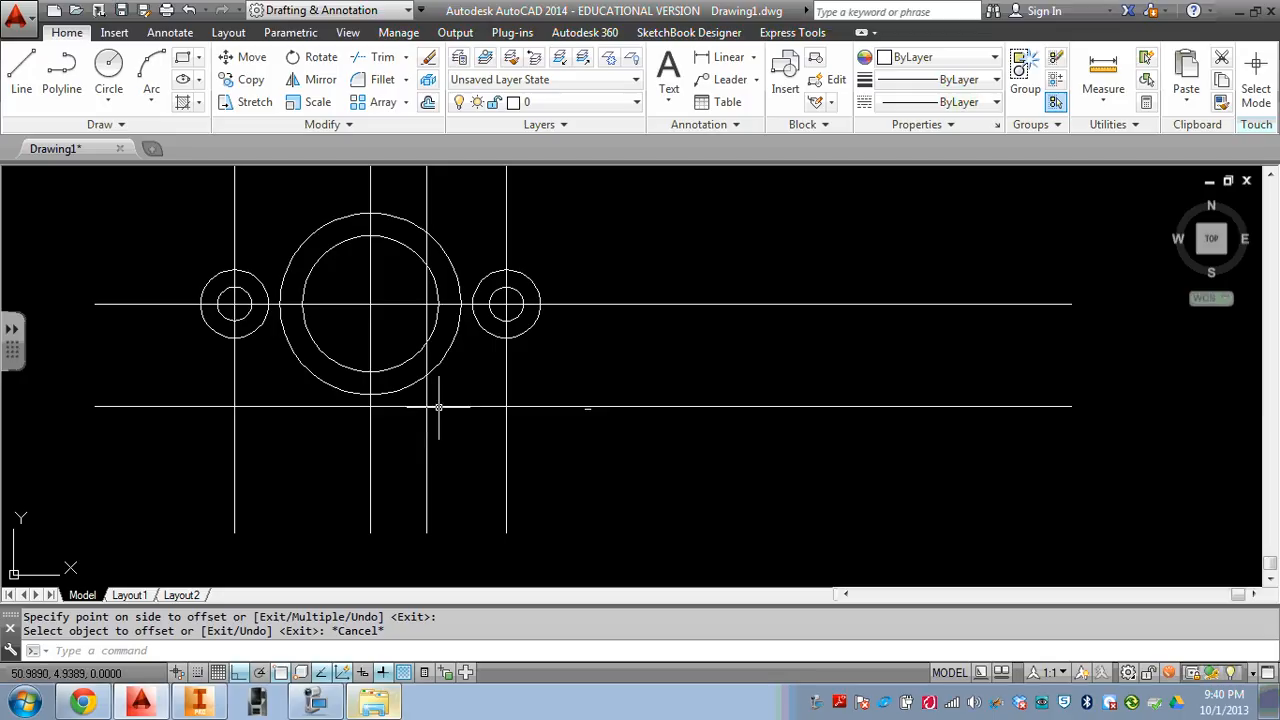
Copy the right-hand pair of small concentric circles from their centre to the intersection of the two offset construction lines
{"action": "key", "text": "Escape"}
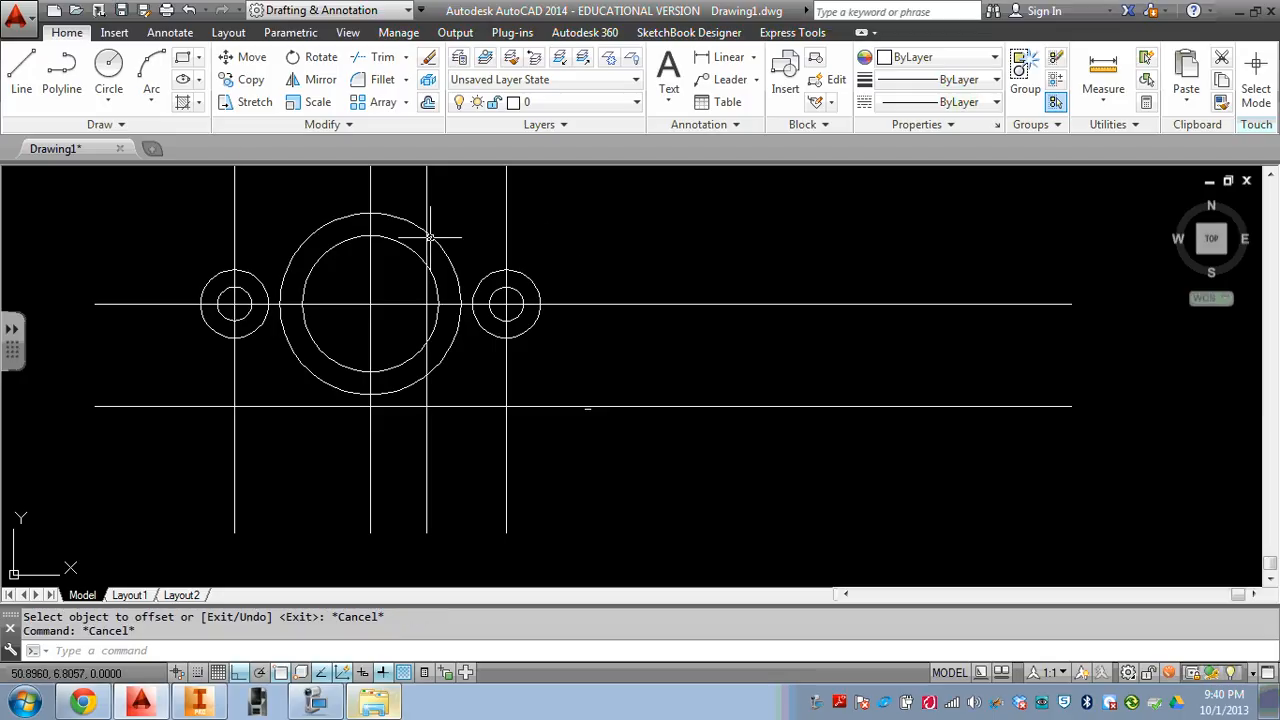
{"action": "left_click", "coordinate": [245, 79]}
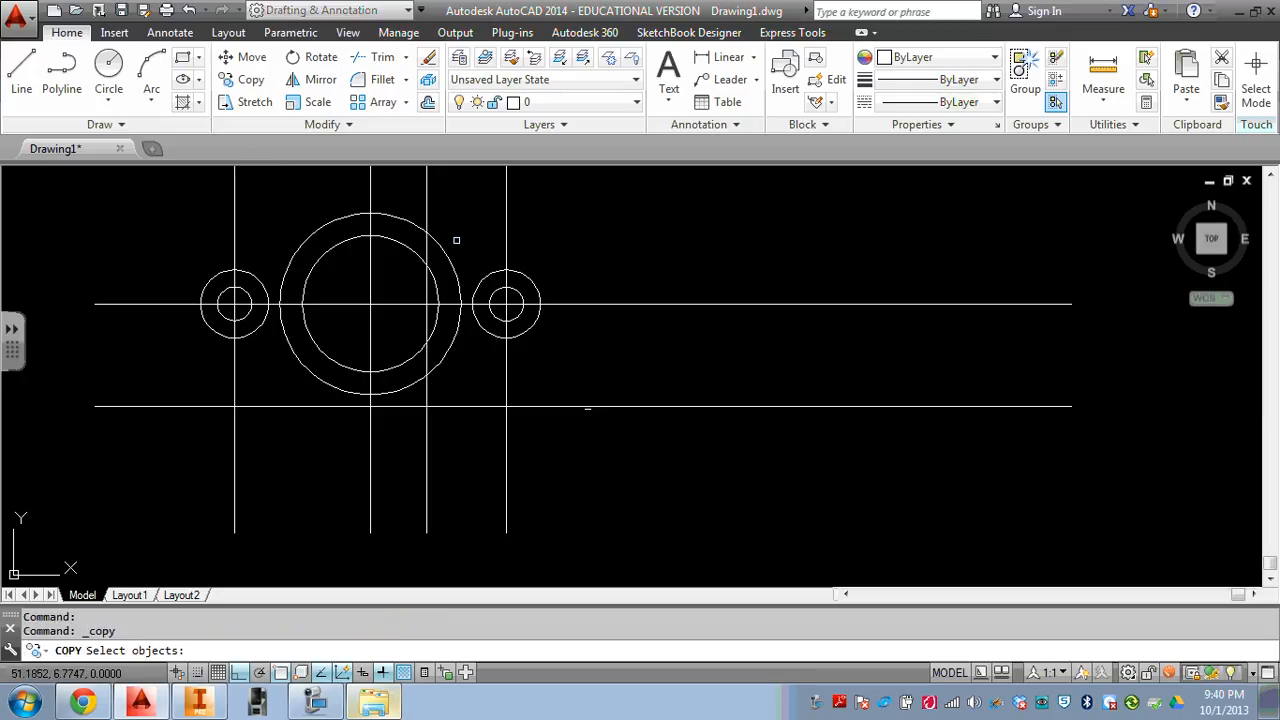
{"action": "left_click", "coordinate": [456, 240]}
{"action": "left_click", "coordinate": [572, 390]}
{"action": "key", "text": "Return"}
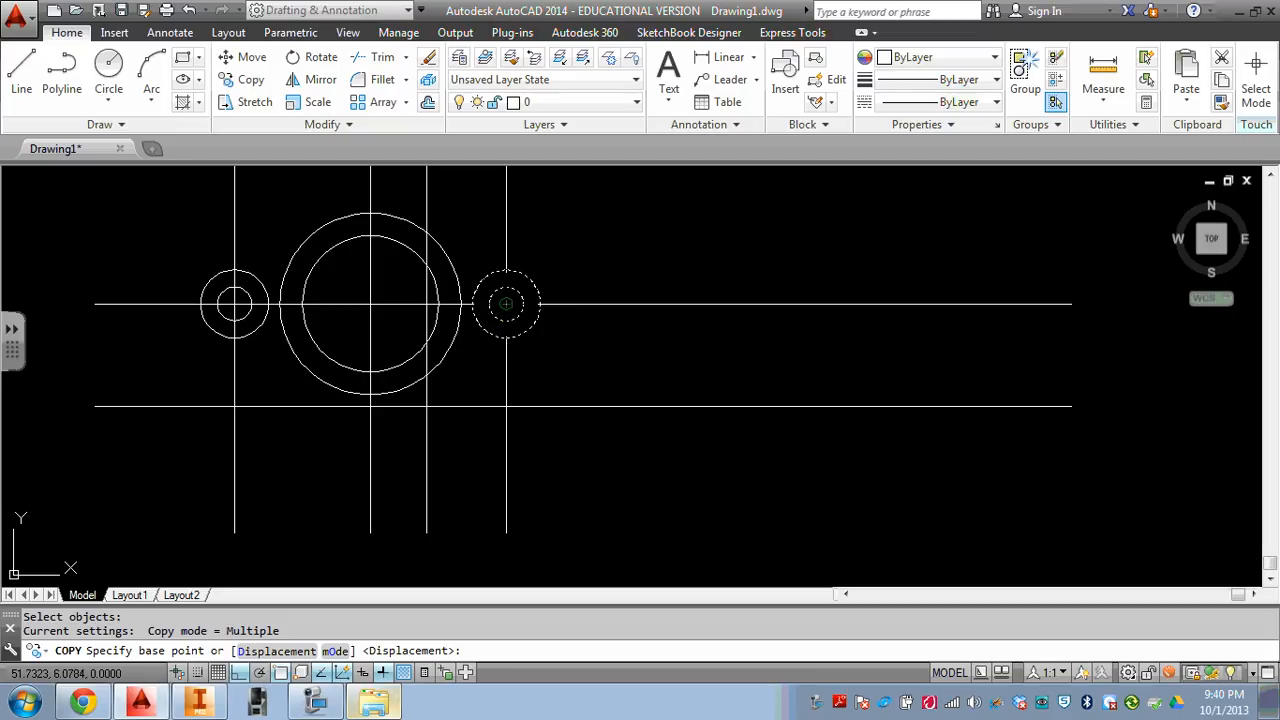
{"action": "left_click", "coordinate": [506, 304]}
{"action": "left_click", "coordinate": [427, 405]}
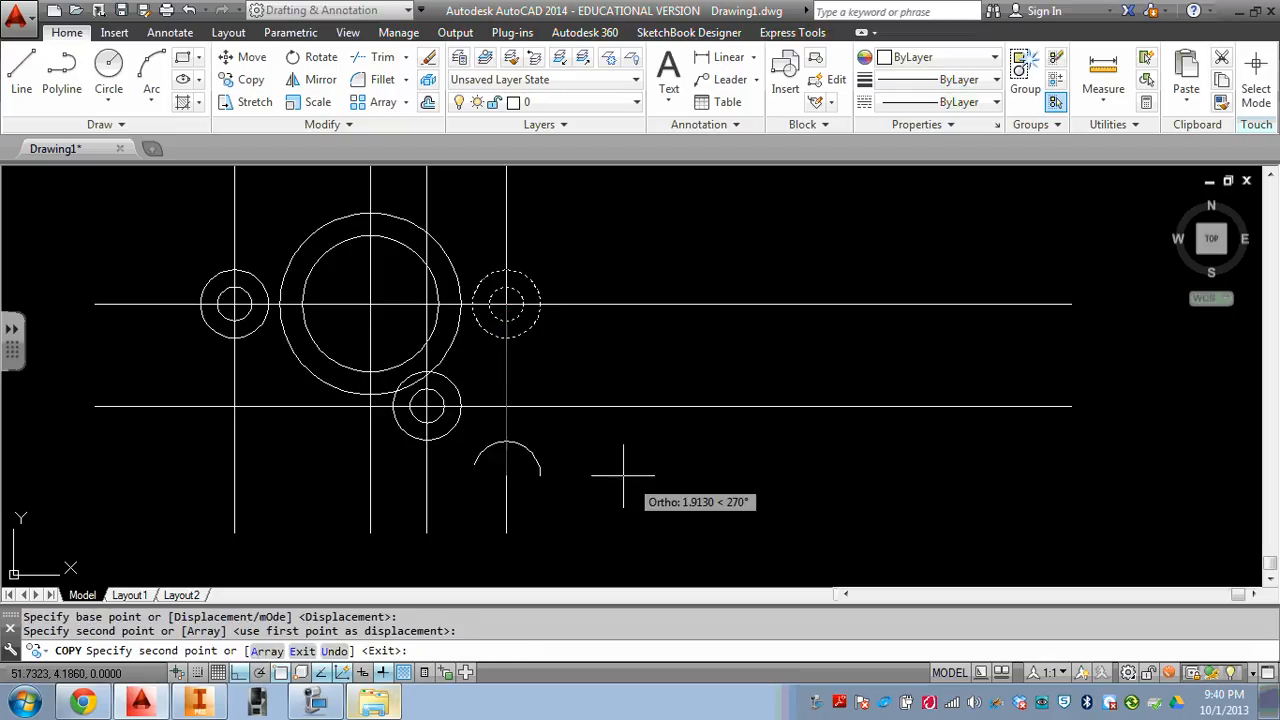
{"action": "key", "text": "Escape"}
{"action": "middle_click_drag", "start_coordinate": [541, 336], "coordinate": [554, 369]}
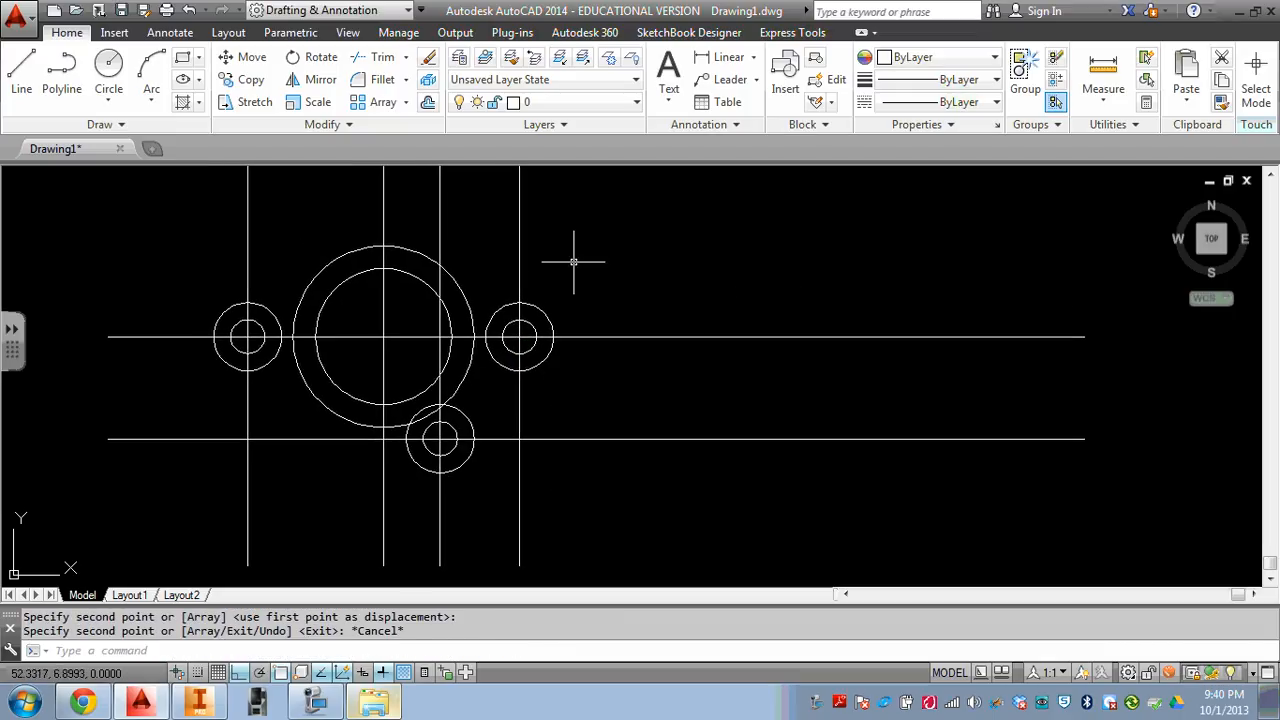
{"action": "key", "text": "Escape"}
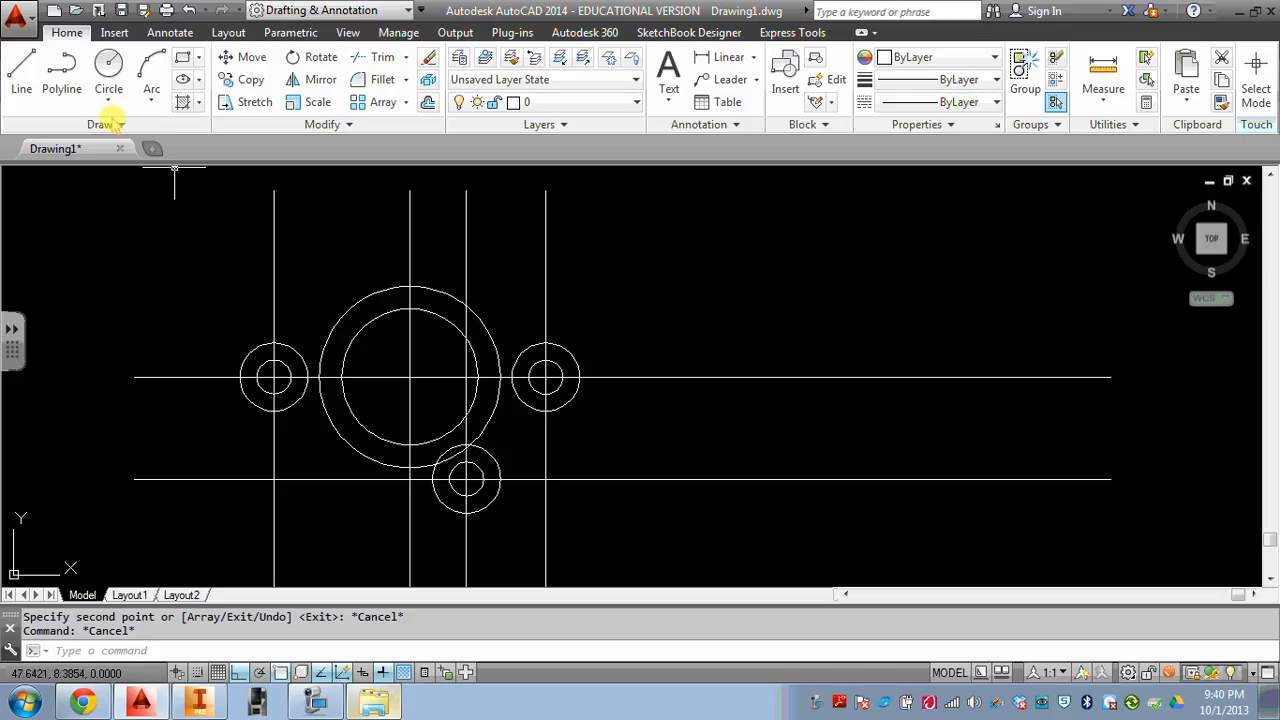
{"action": "left_click", "coordinate": [22, 66]}
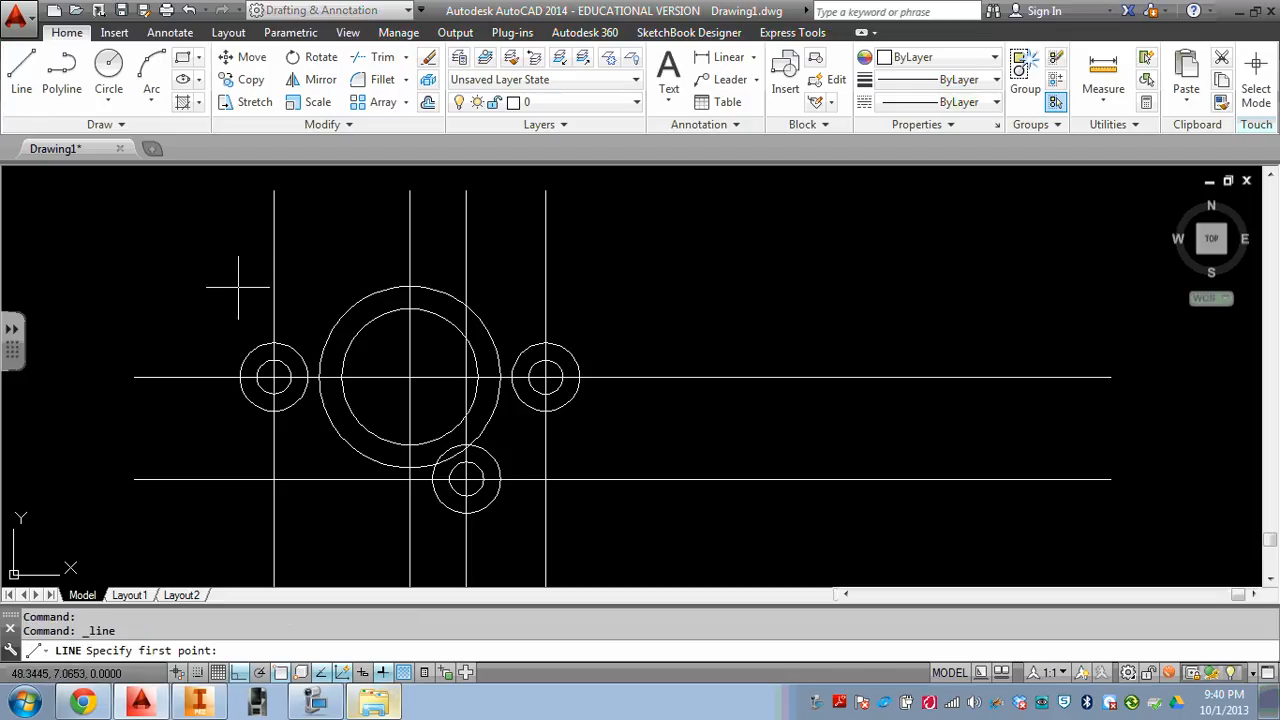
{"action": "right_click", "coordinate": [170, 289], "text": "shift"}
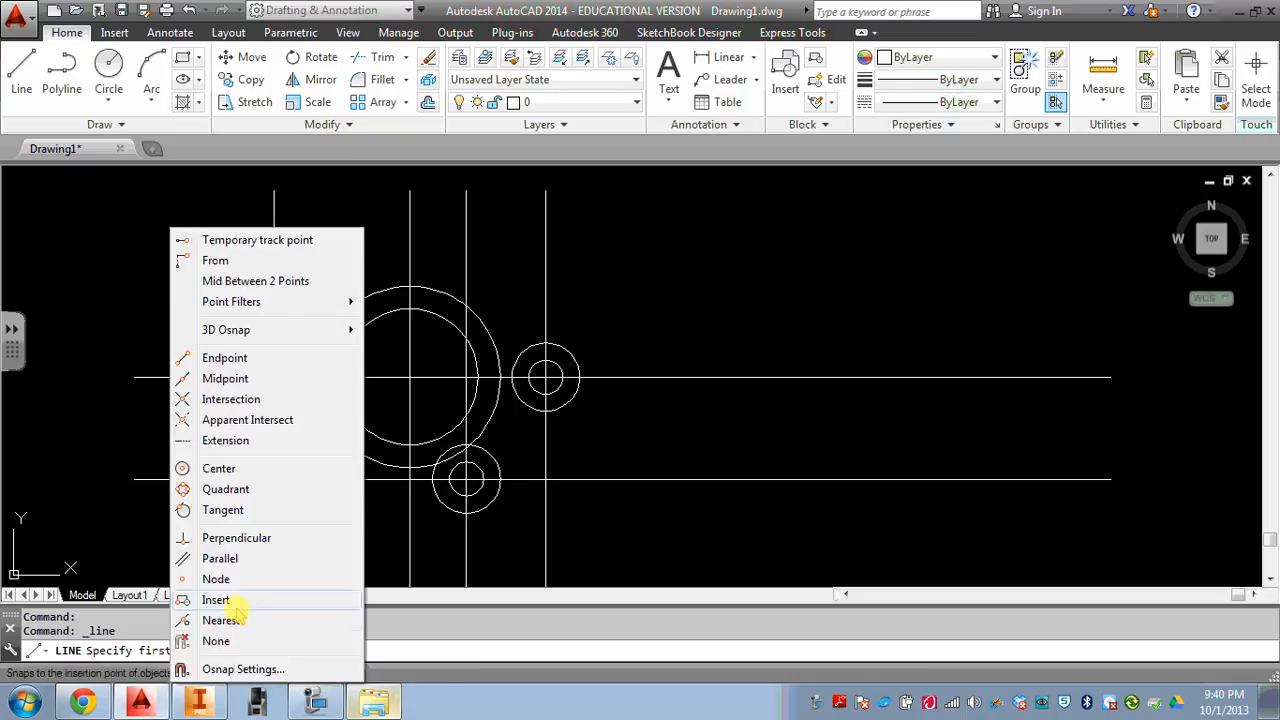
{"action": "left_click", "coordinate": [240, 620]}
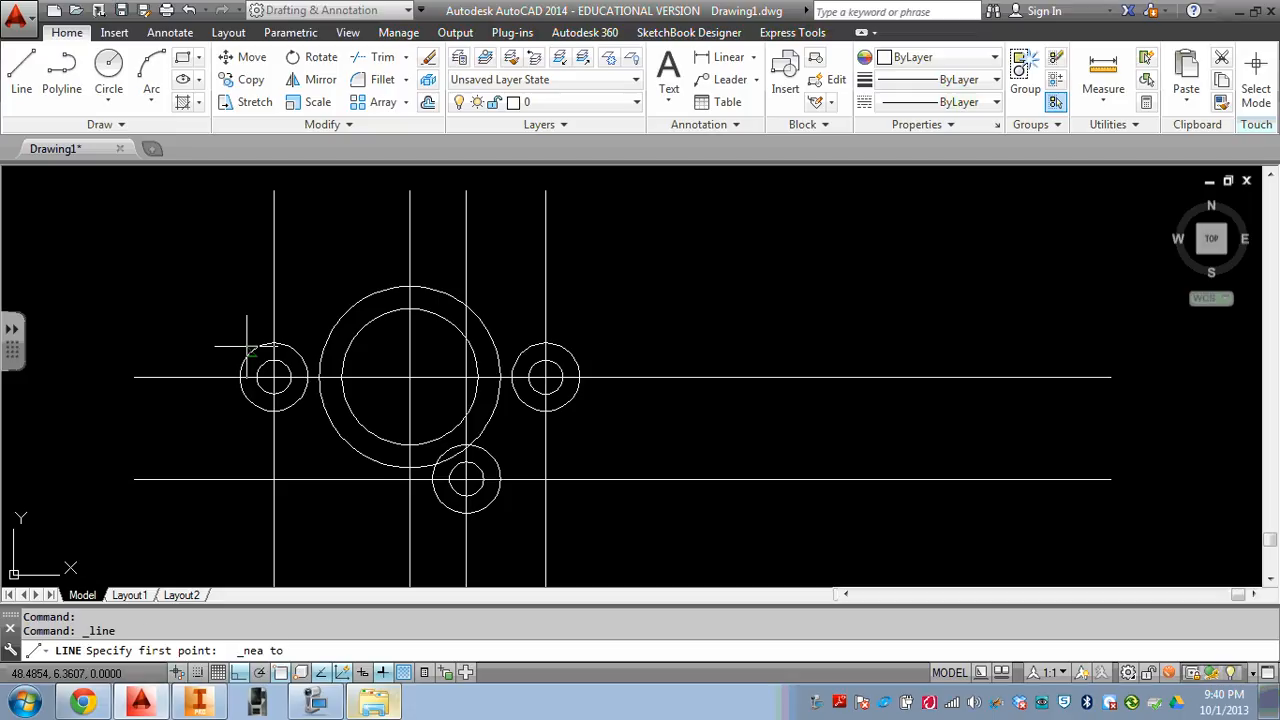
{"action": "key", "text": "Escape"}
Draw a line tangent to the upper side of the left small outer circle and the large outer circle
{"action": "key", "text": "Return"}
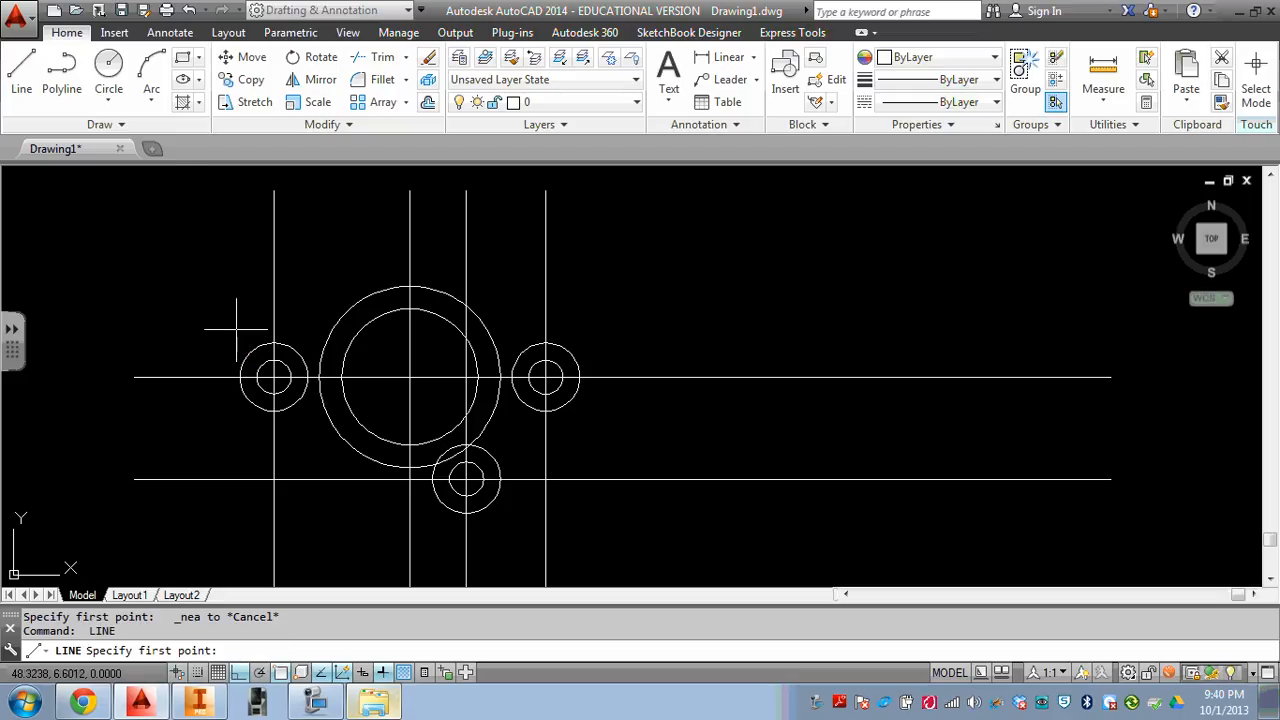
{"action": "left_click", "coordinate": [21, 70]}
{"action": "right_click", "coordinate": [100, 172], "text": "shift"}
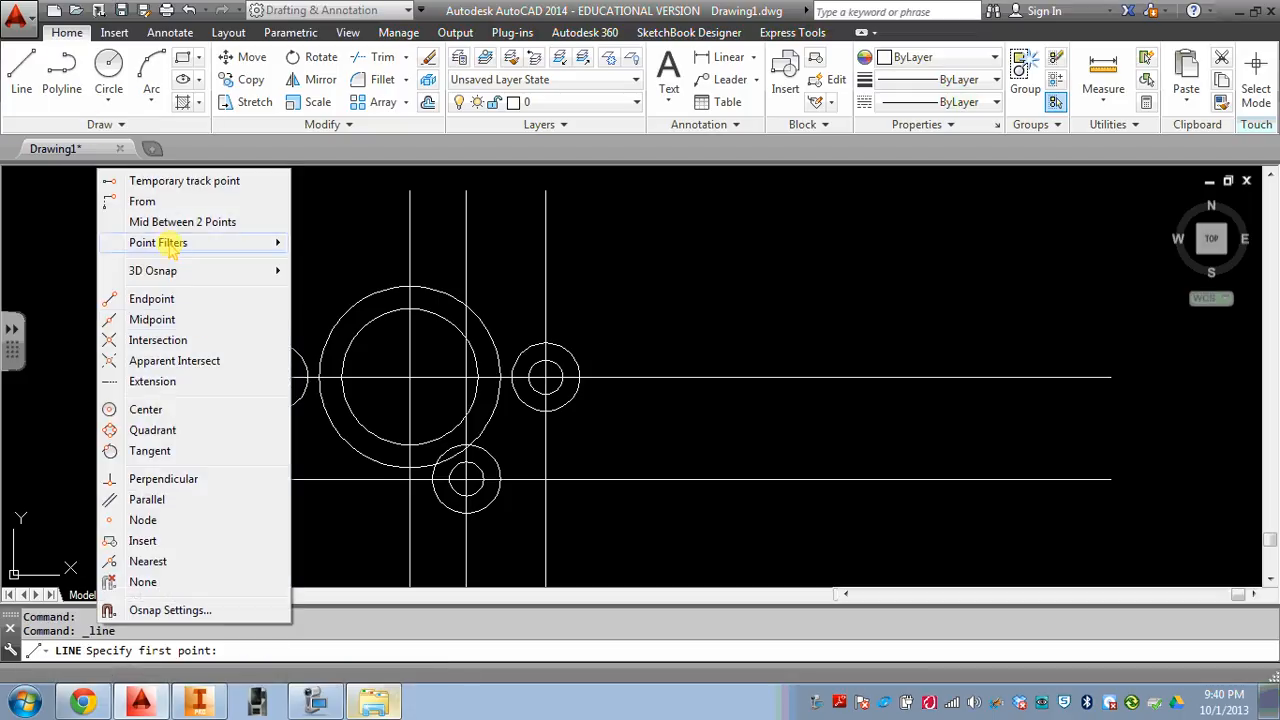
{"action": "left_click", "coordinate": [150, 450]}
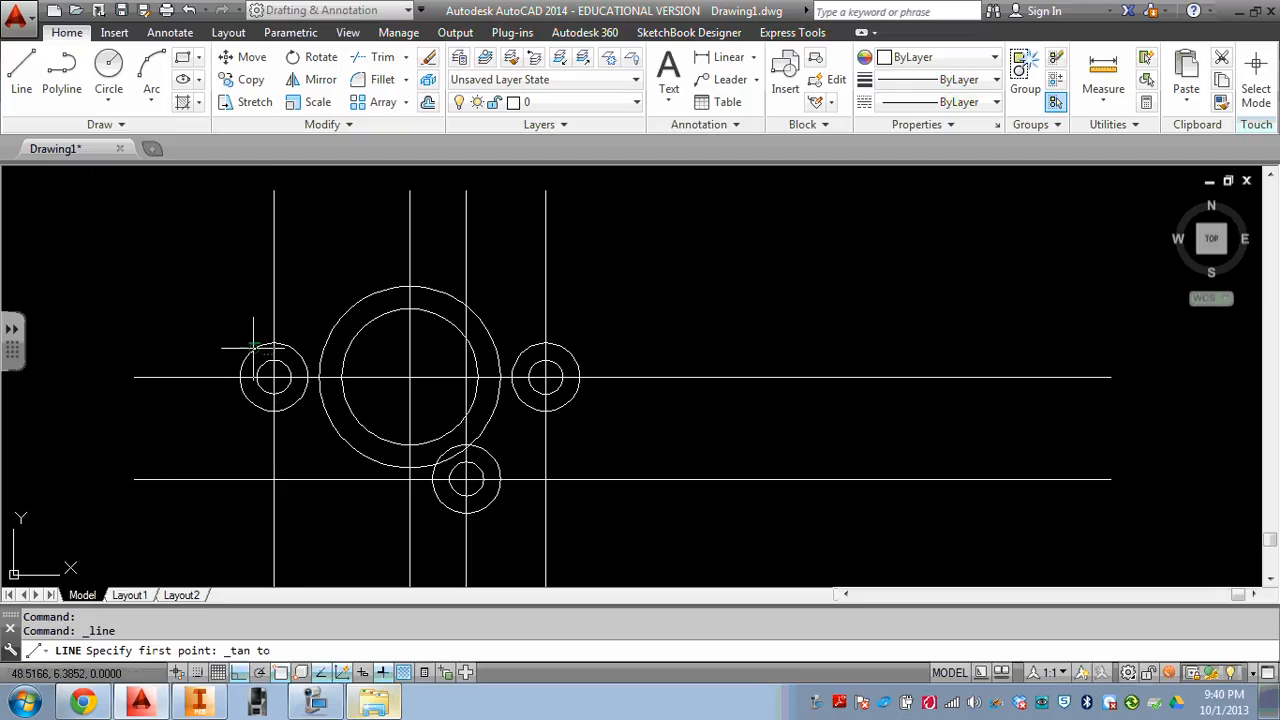
{"action": "left_click", "coordinate": [248, 352]}
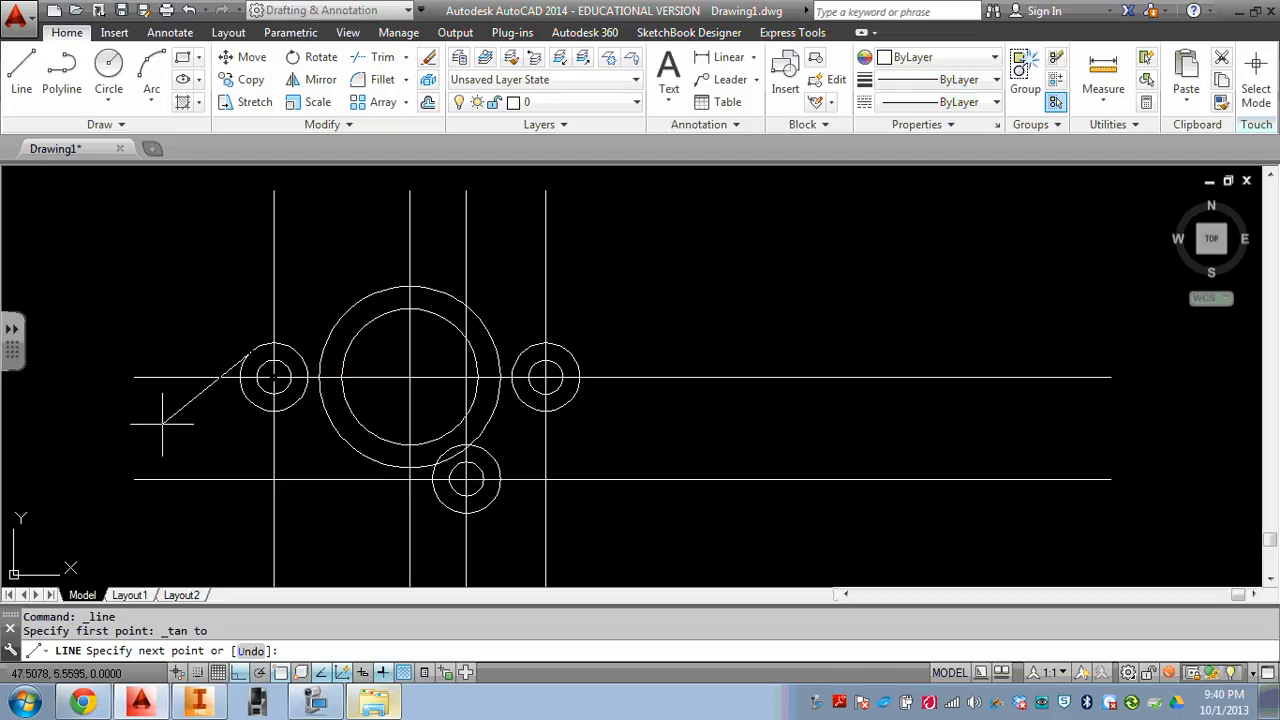
{"action": "right_click", "coordinate": [343, 277], "text": "shift"}
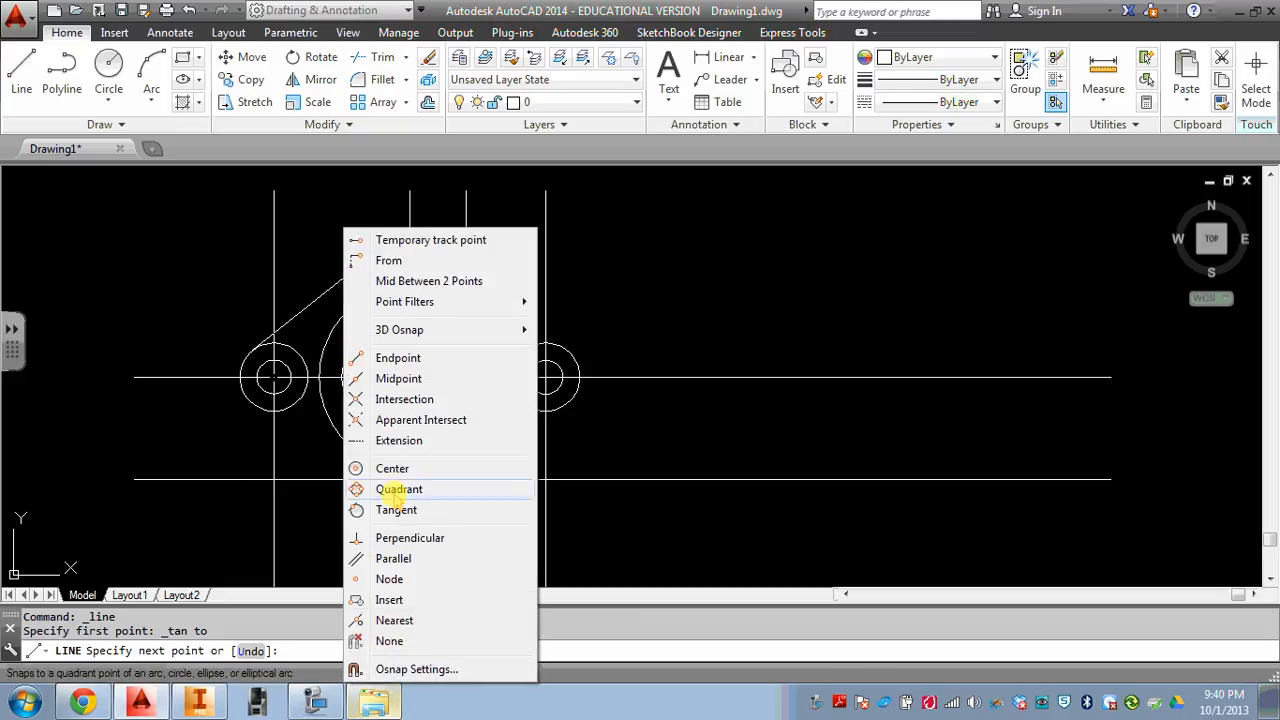
{"action": "left_click", "coordinate": [395, 509]}
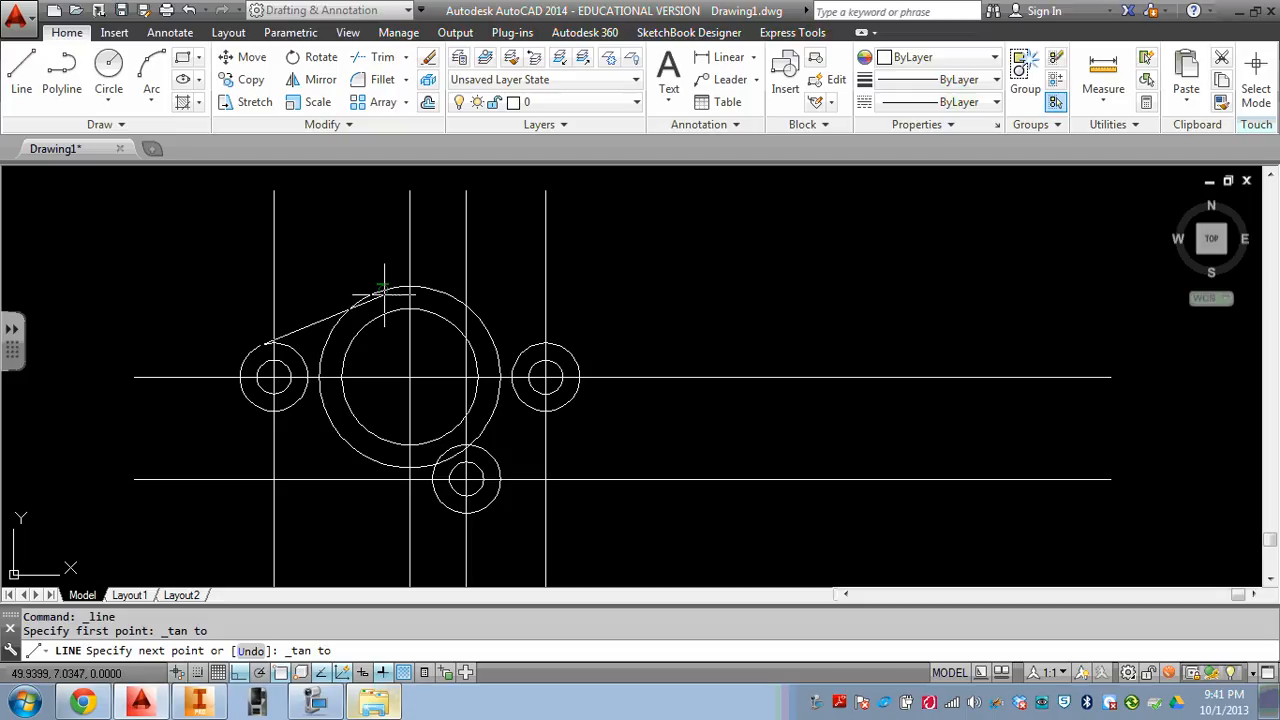
{"action": "left_click", "coordinate": [352, 292]}
{"action": "key", "text": "Escape"}
{"action": "scroll", "coordinate": [343, 286], "scroll_direction": "up", "scroll_amount": 2}
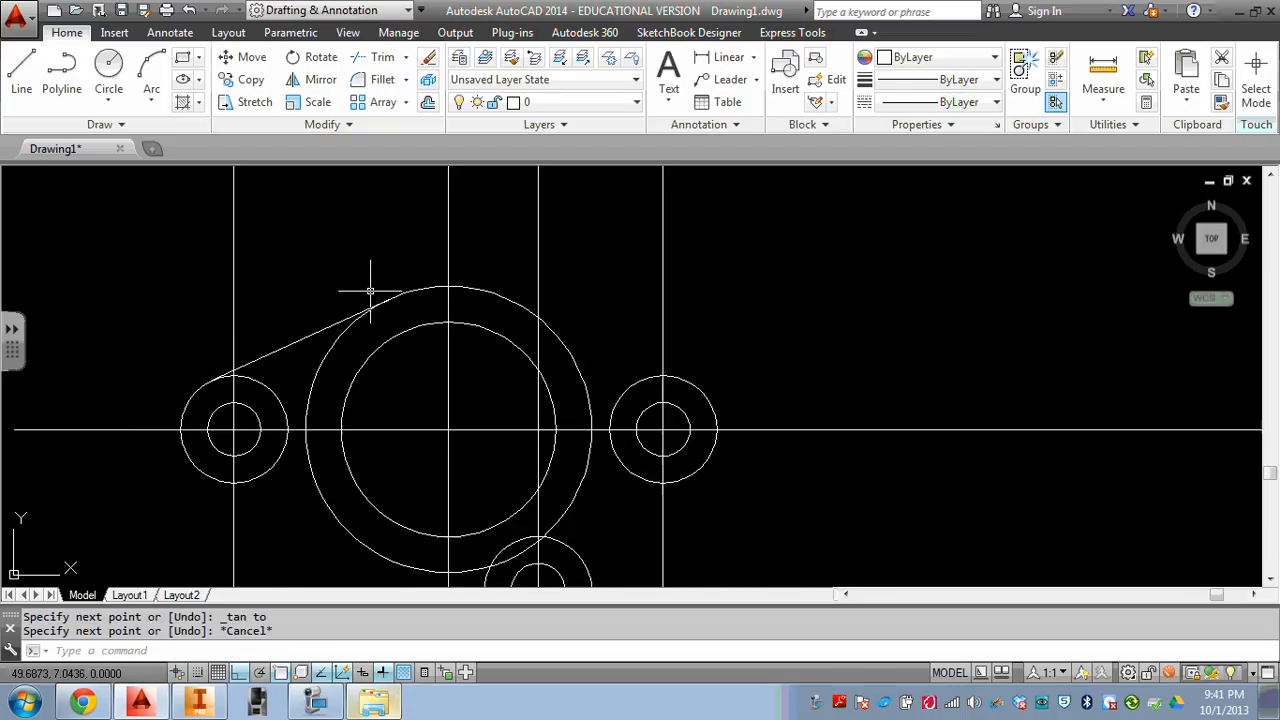
{"action": "scroll", "coordinate": [370, 291], "scroll_direction": "down", "scroll_amount": 2}
Draw a line tangent to the upper side of the large outer circle and the right small outer circle
{"action": "key", "text": "Return"}
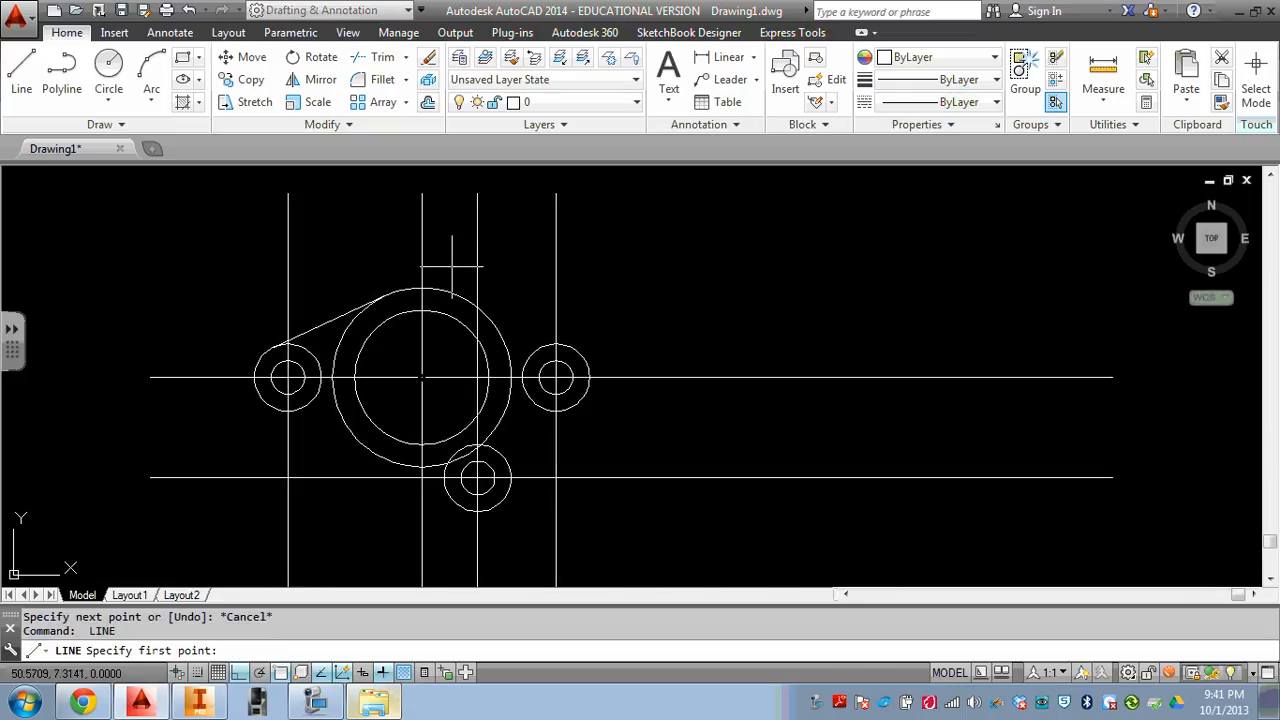
{"action": "right_click", "coordinate": [452, 266], "text": "shift"}
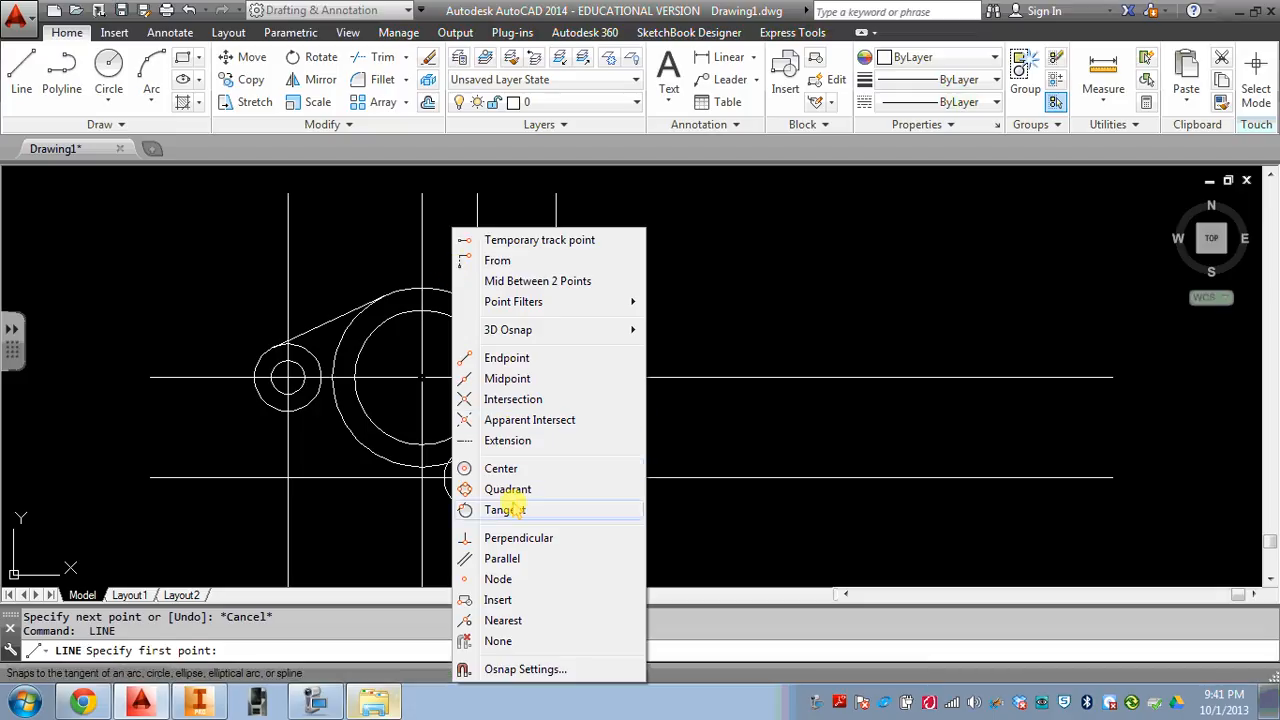
{"action": "left_click", "coordinate": [504, 510]}
{"action": "left_click", "coordinate": [453, 285]}
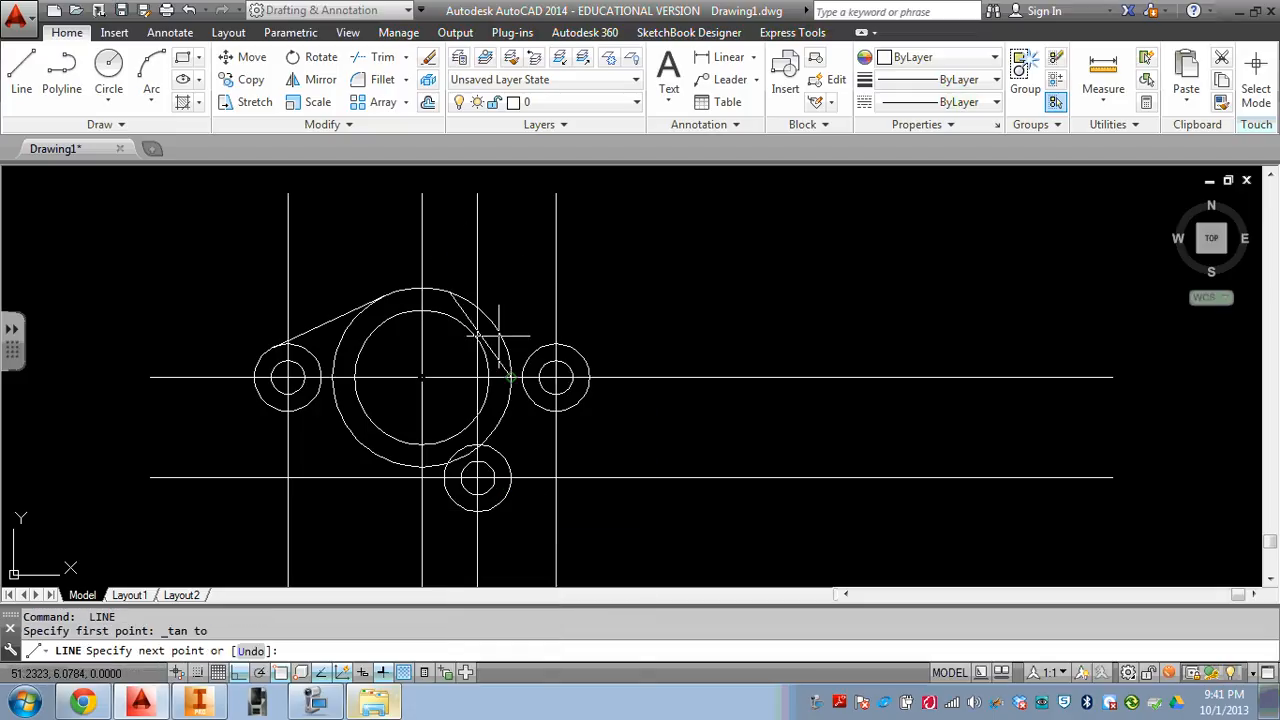
{"action": "right_click", "coordinate": [520, 258], "text": "shift"}
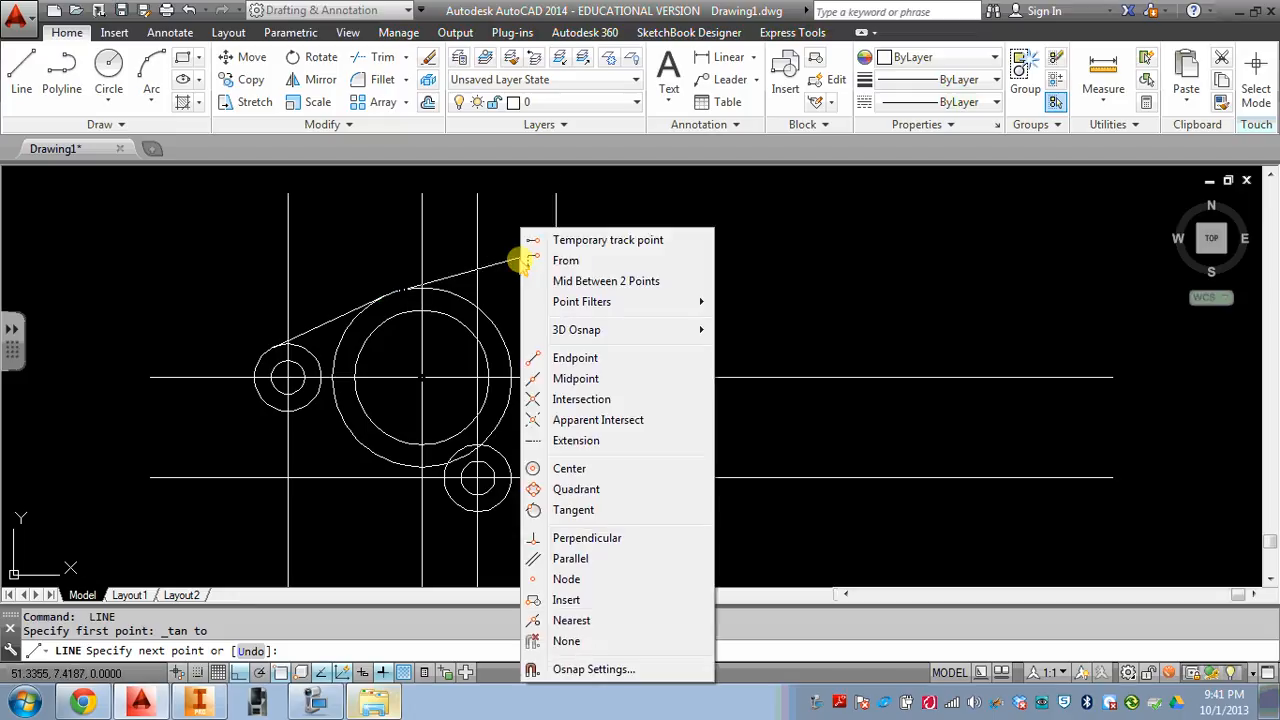
{"action": "left_click", "coordinate": [578, 509]}
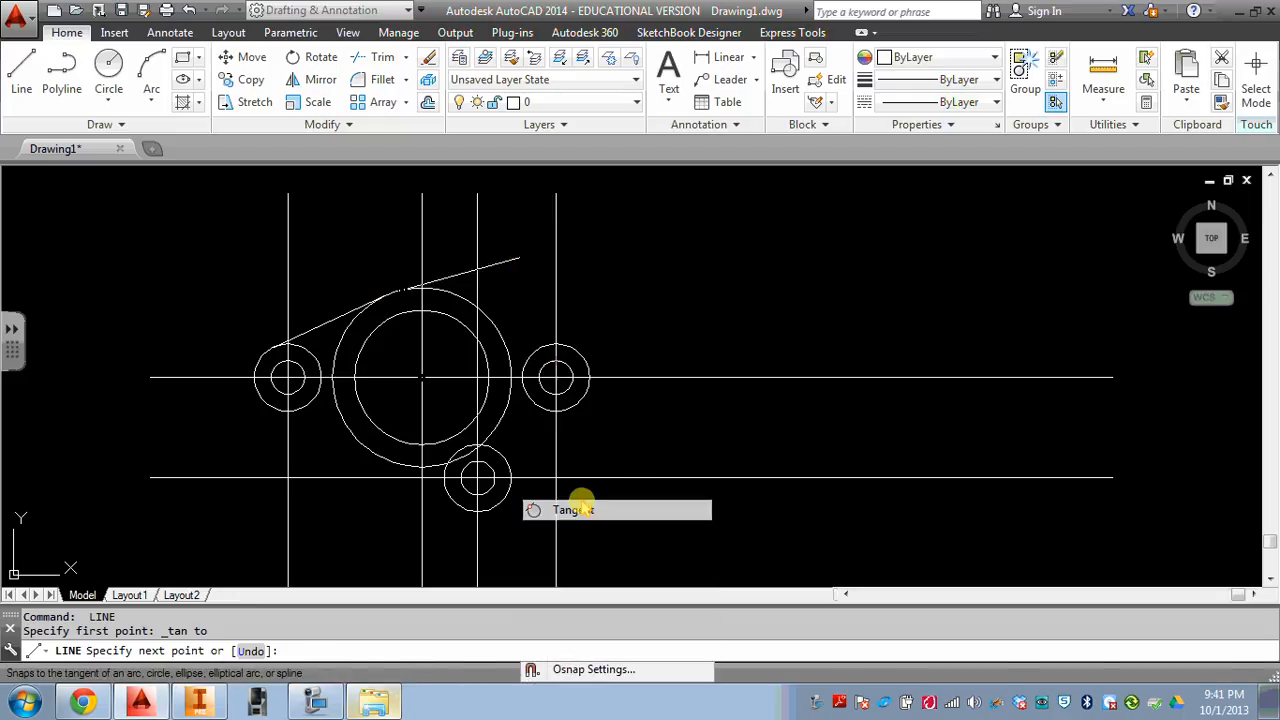
{"action": "left_click", "coordinate": [595, 343]}
{"action": "key", "text": "Return"}
Draw a line tangent to the lower-right sides of the right small outer circle and the lower small outer circle
{"action": "key", "text": "Return"}
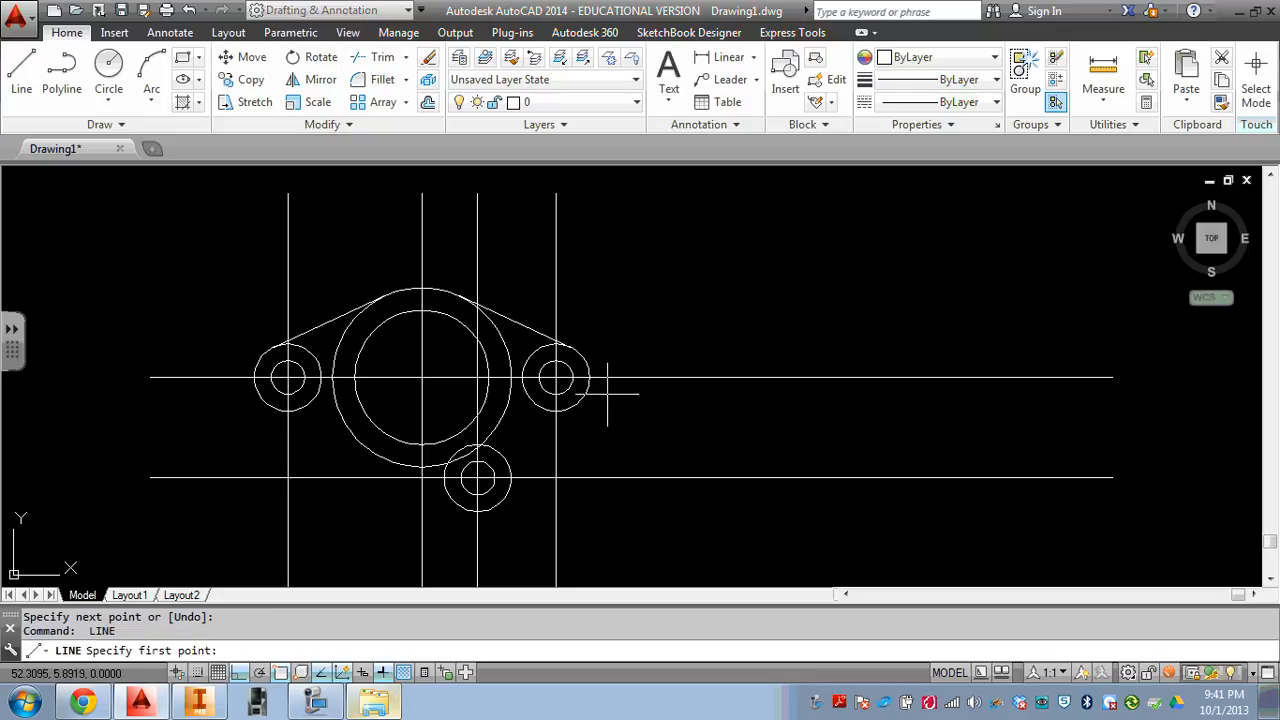
{"action": "right_click", "coordinate": [606, 396], "text": "shift"}
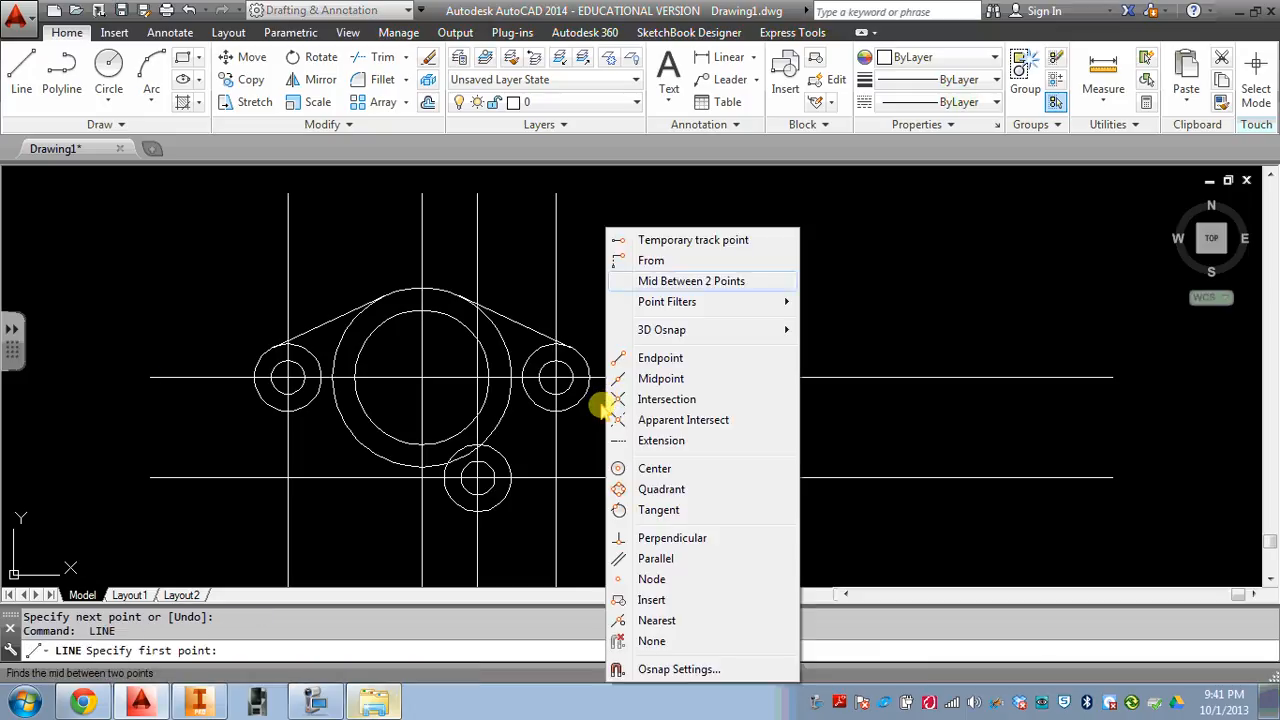
{"action": "left_click", "coordinate": [655, 510]}
{"action": "left_click", "coordinate": [583, 396]}
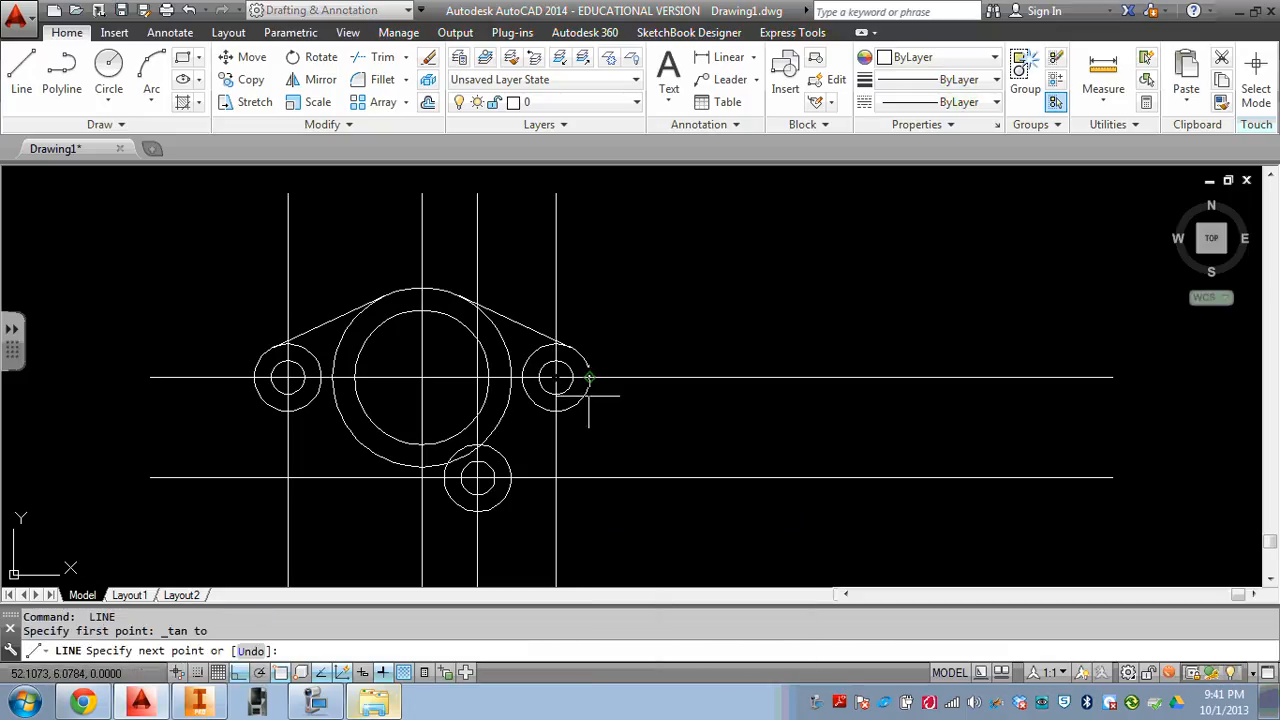
{"action": "right_click", "coordinate": [588, 400], "text": "shift"}
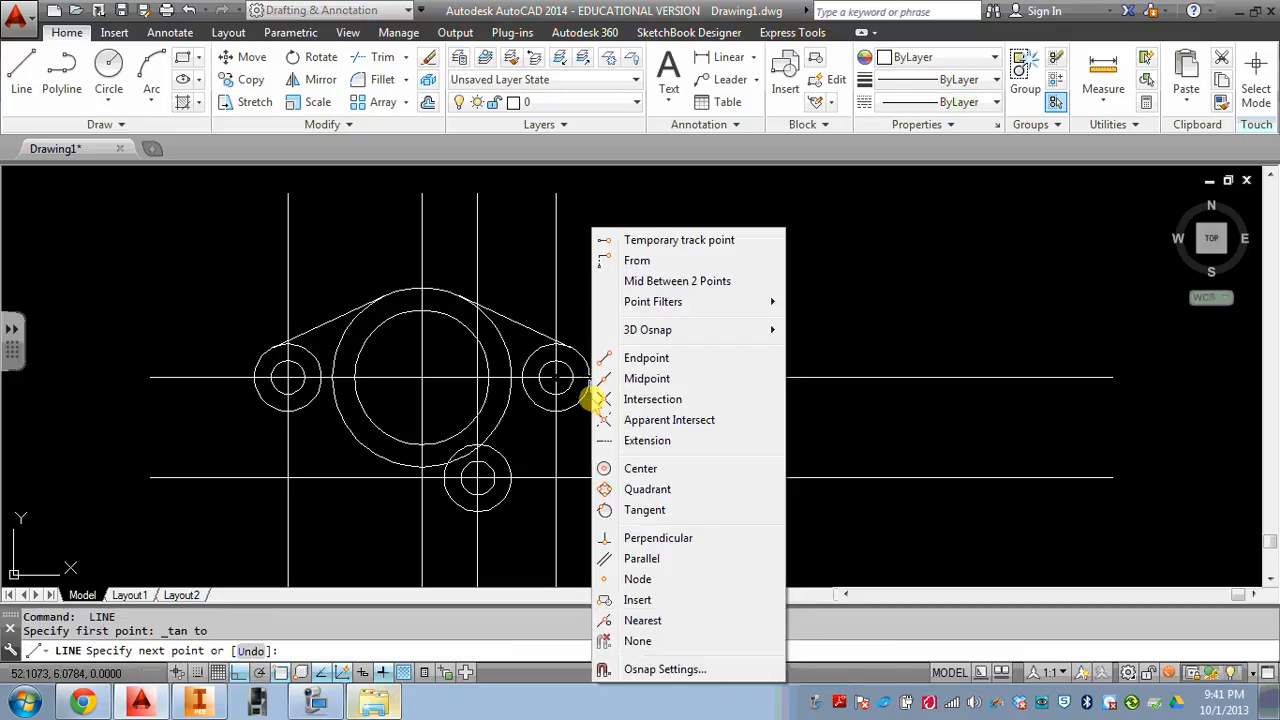
{"action": "left_click", "coordinate": [645, 510]}
{"action": "left_click", "coordinate": [515, 486]}
{"action": "key", "text": "Return"}
Draw a line tangent to the undersides of the lower small outer circle and the left small outer circle
{"action": "key", "text": "Return"}
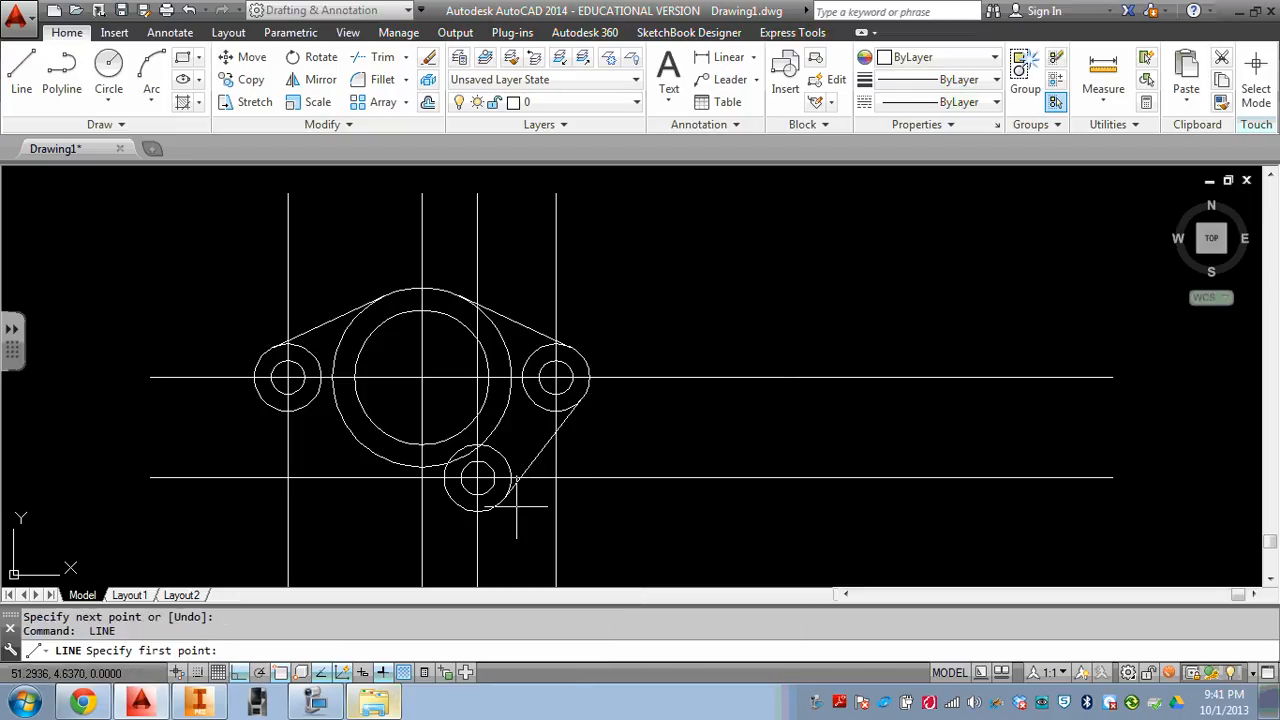
{"action": "right_click", "coordinate": [520, 502], "text": "shift"}
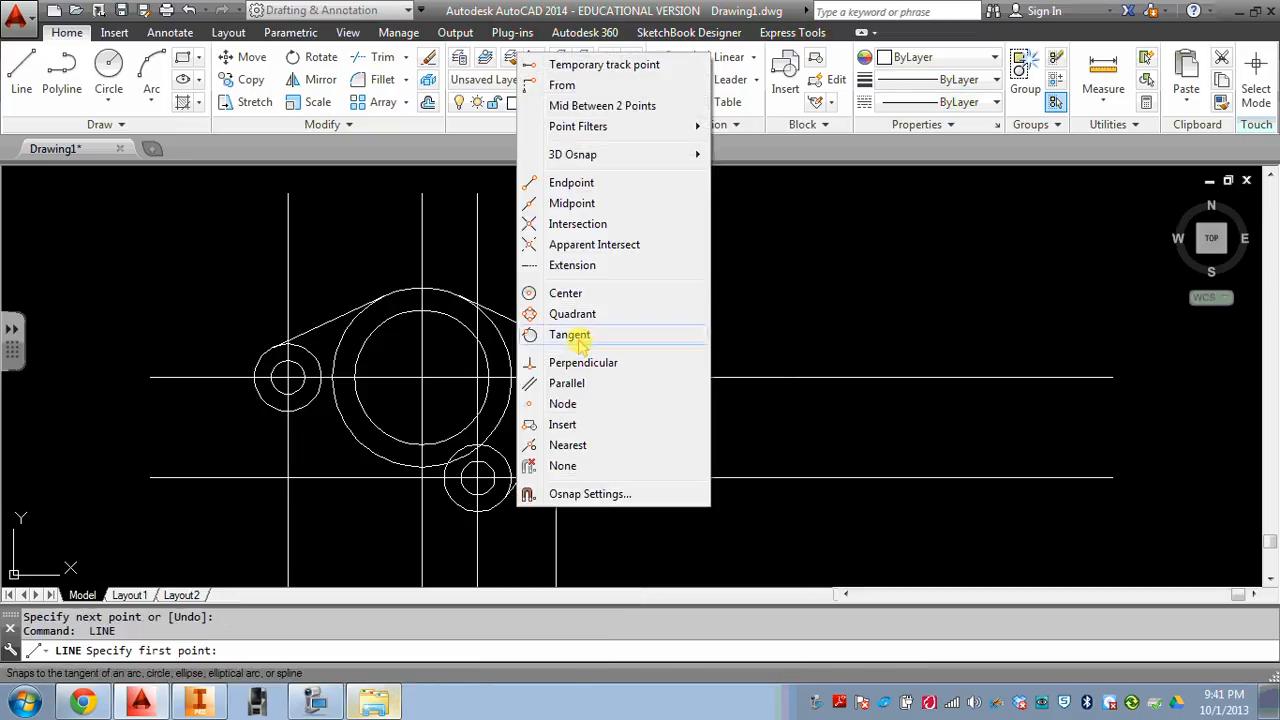
{"action": "left_click", "coordinate": [533, 334]}
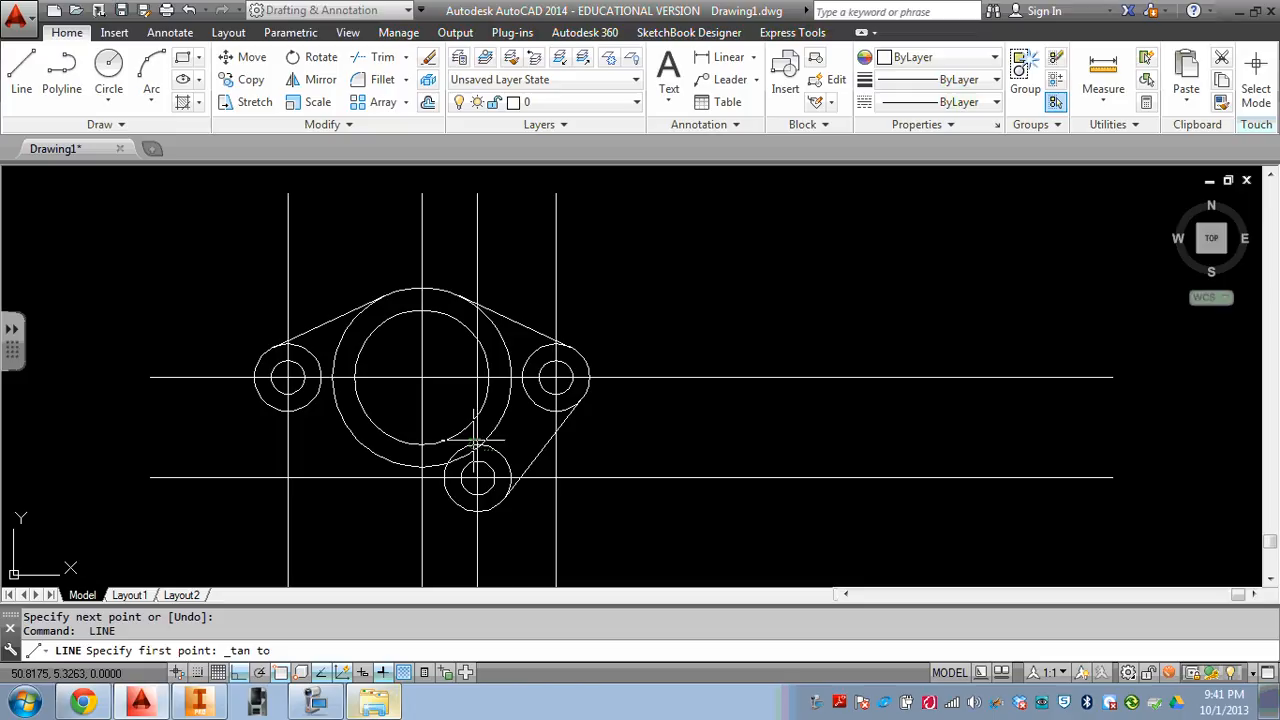
{"action": "left_click", "coordinate": [457, 507]}
{"action": "right_click", "coordinate": [455, 505], "text": "shift"}
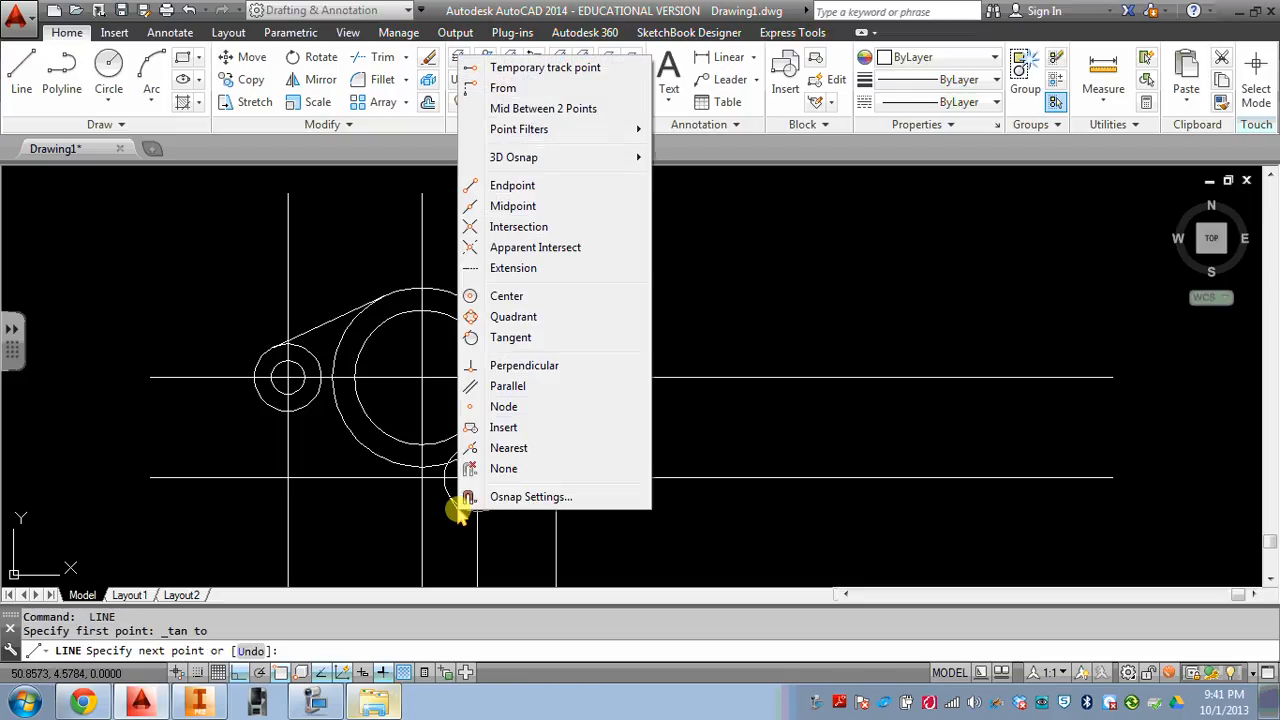
{"action": "left_click", "coordinate": [505, 337]}
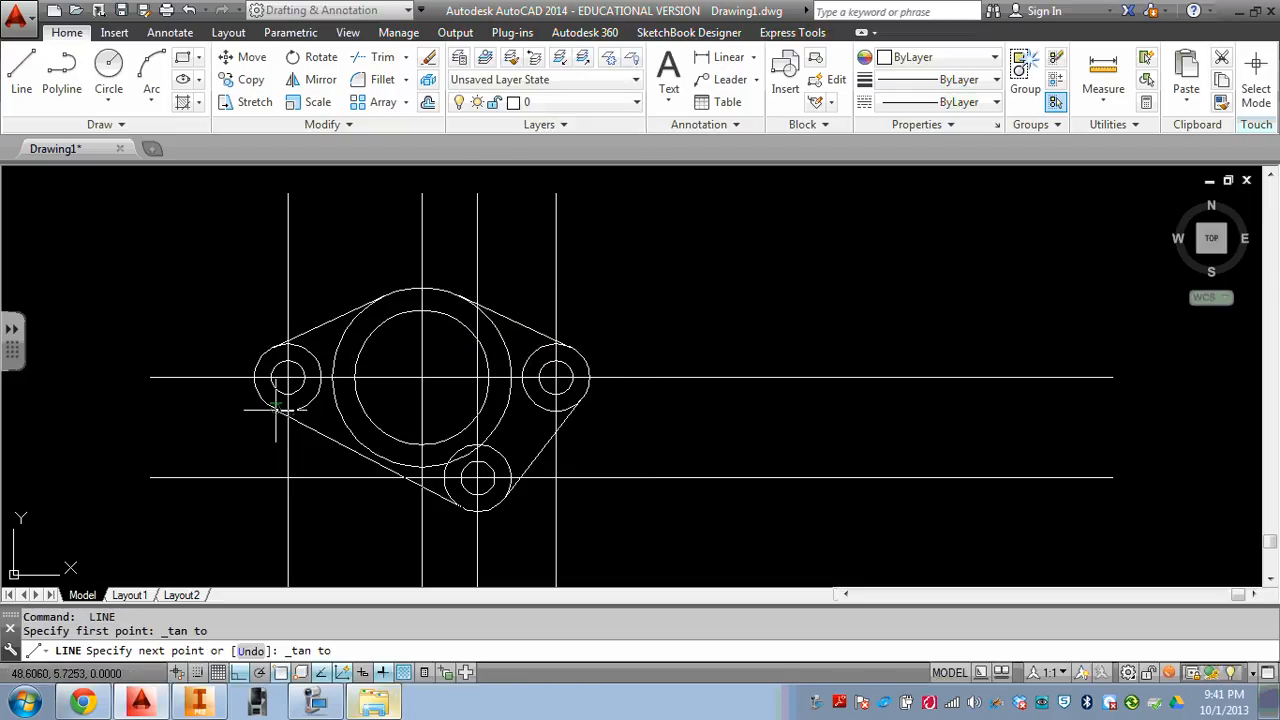
{"action": "key", "text": "Escape"}
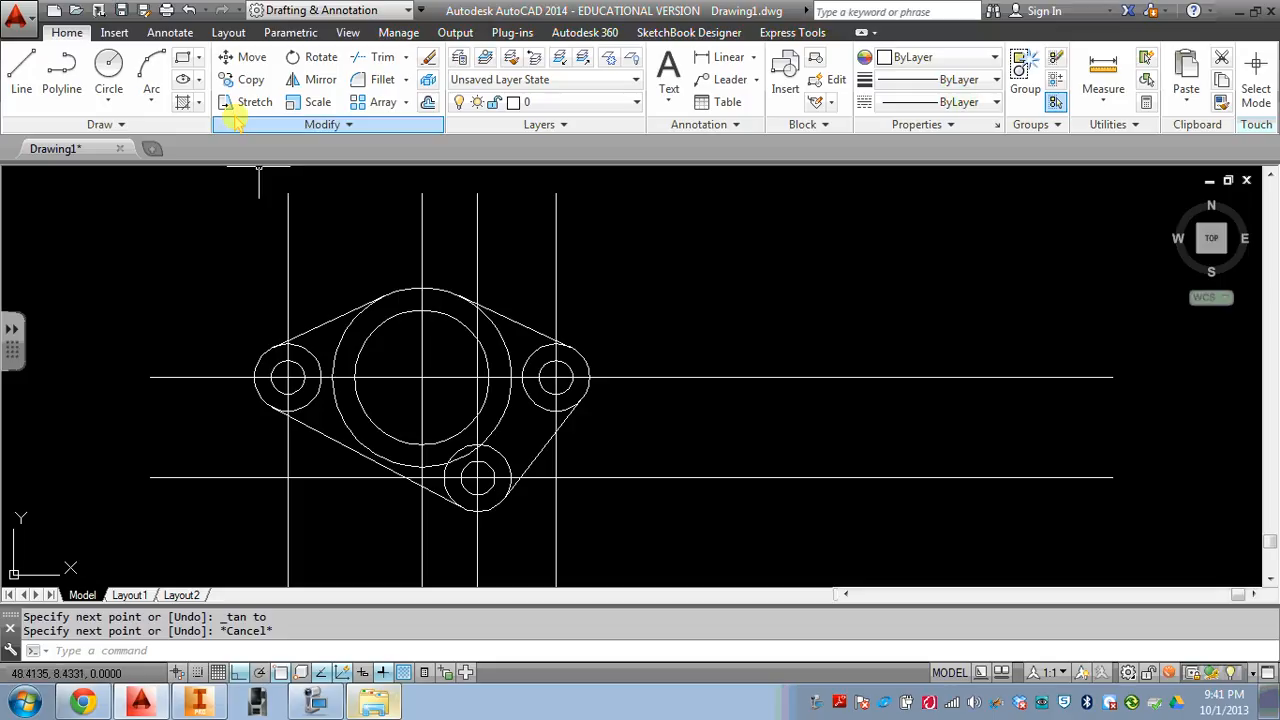
Trim the inner arcs of the large and small outer circles against the tangent lines, leaving one closed outer outline around the holes
{"action": "left_click", "coordinate": [378, 57]}
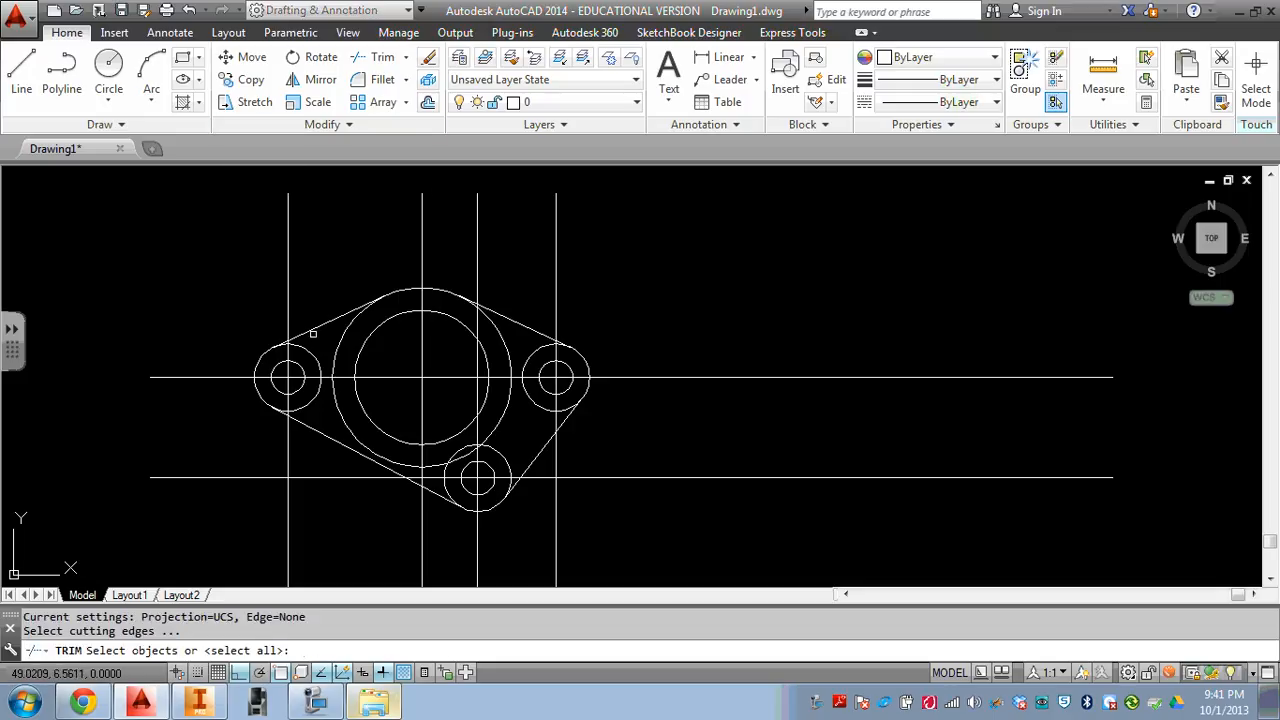
{"action": "left_click", "coordinate": [313, 334]}
{"action": "left_click", "coordinate": [306, 359]}
{"action": "left_click", "coordinate": [322, 362]}
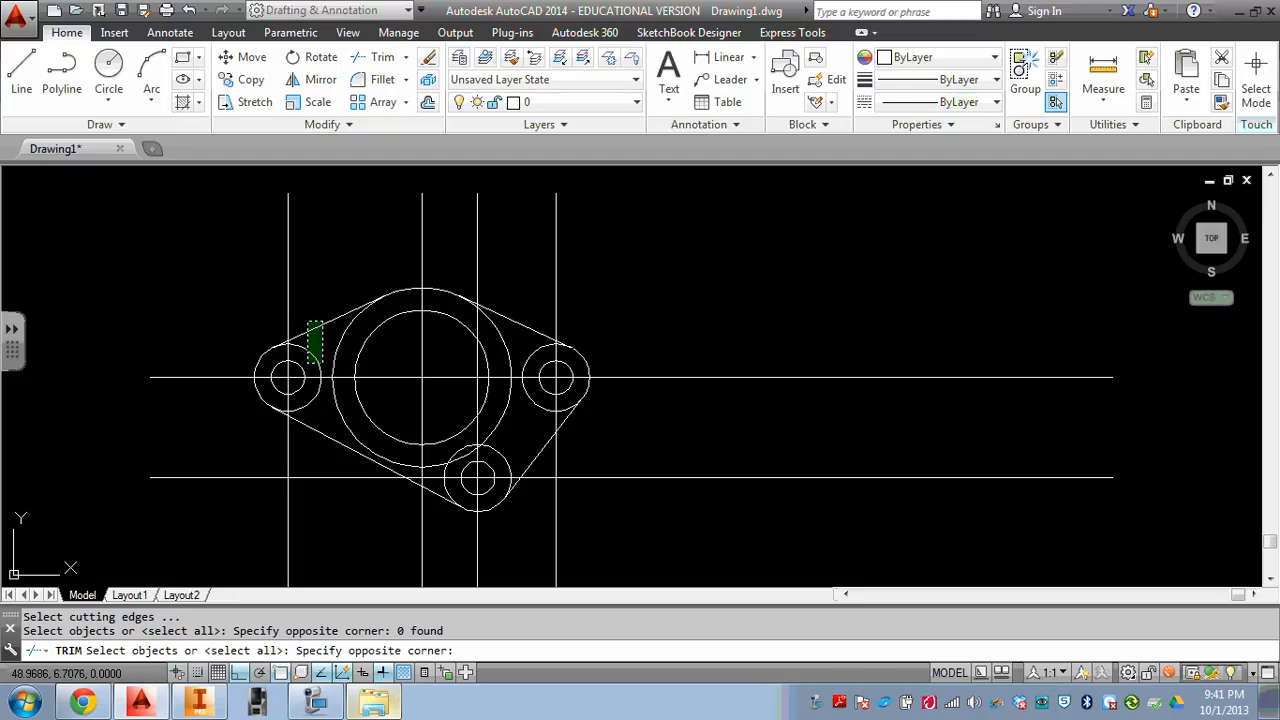
{"action": "left_click", "coordinate": [300, 320]}
{"action": "left_click", "coordinate": [340, 420]}
{"action": "left_click", "coordinate": [323, 456]}
{"action": "left_click", "coordinate": [505, 458]}
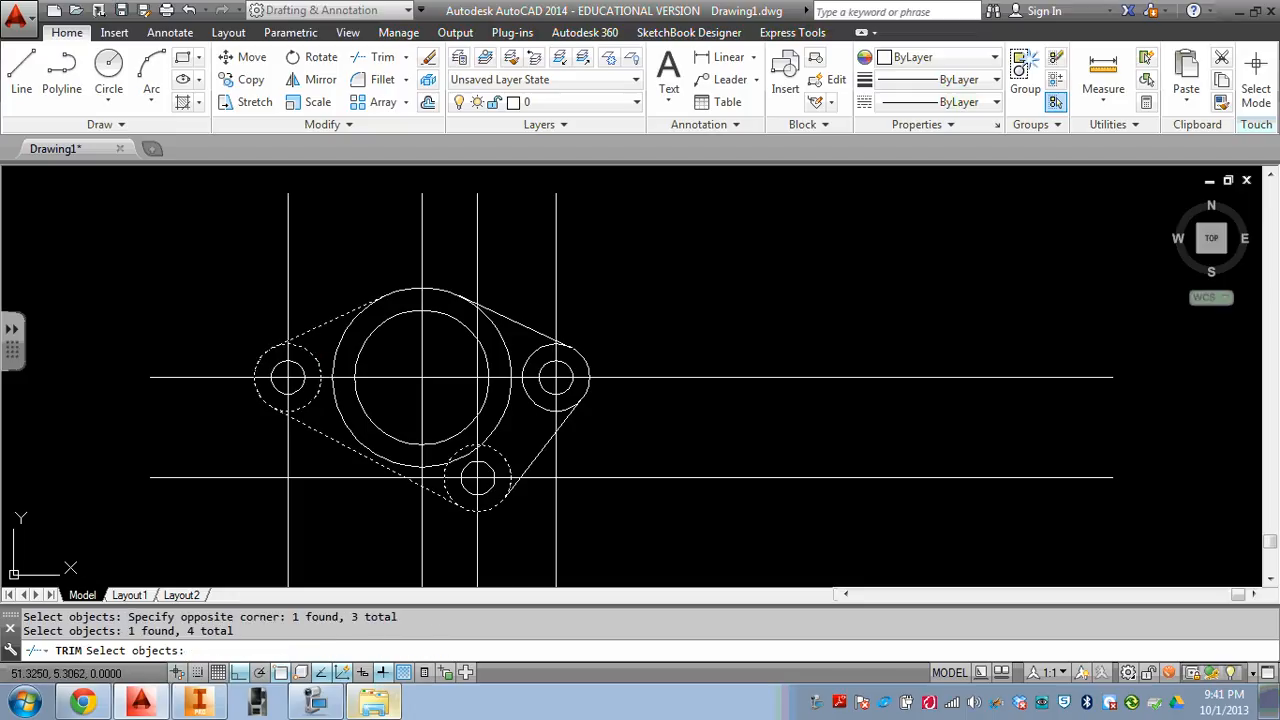
{"action": "left_click", "coordinate": [538, 405]}
{"action": "left_click", "coordinate": [536, 318]}
{"action": "left_click", "coordinate": [520, 343]}
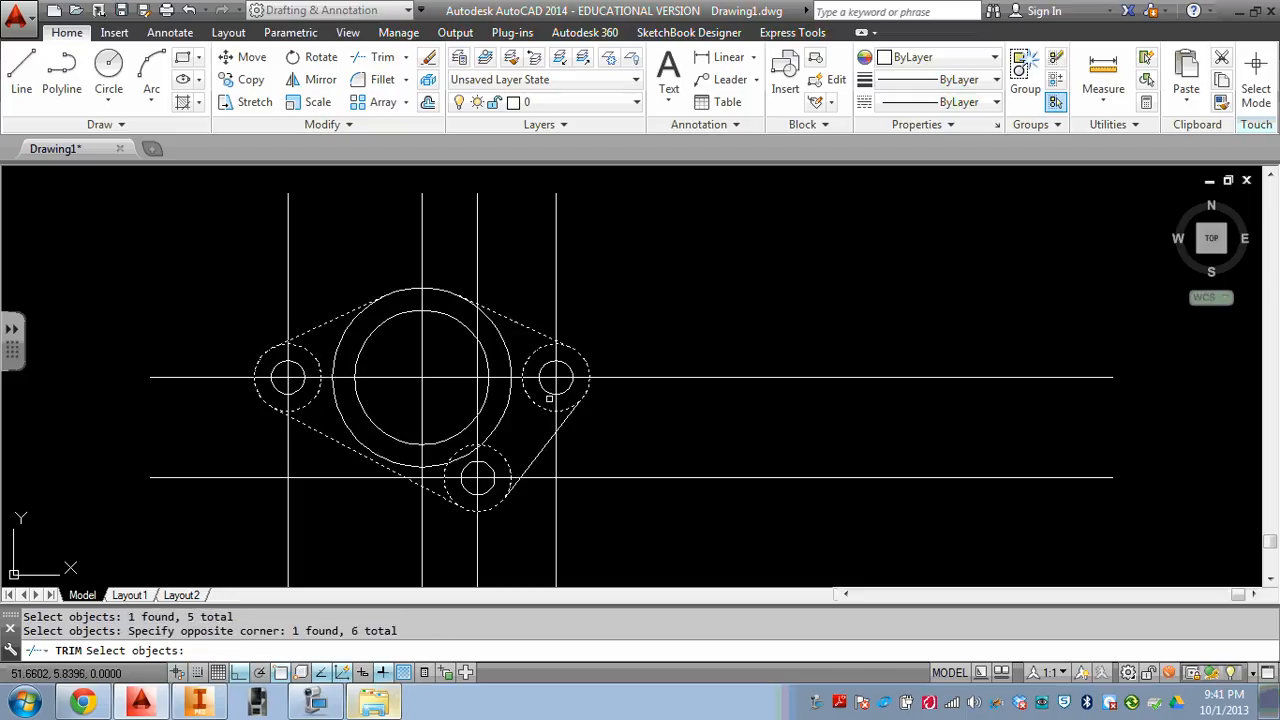
{"action": "left_click", "coordinate": [546, 444]}
{"action": "left_click", "coordinate": [528, 463]}
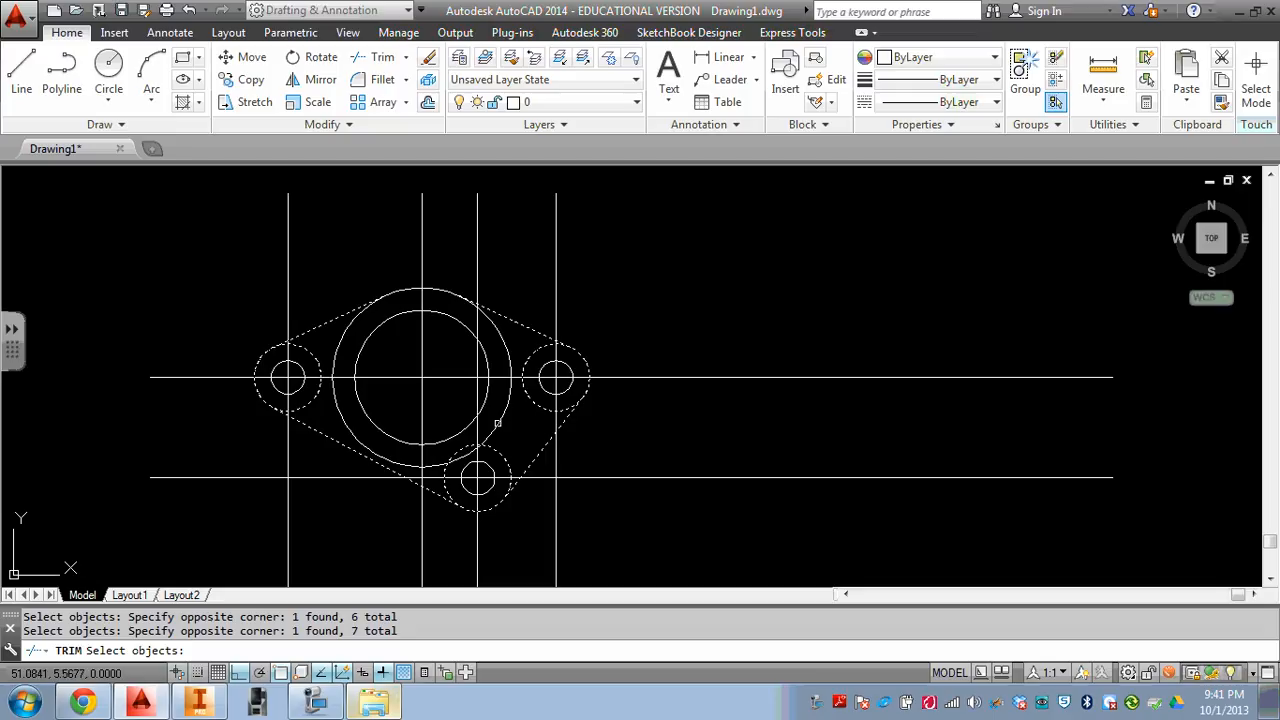
{"action": "key", "text": "Return"}
{"action": "left_click", "coordinate": [507, 461]}
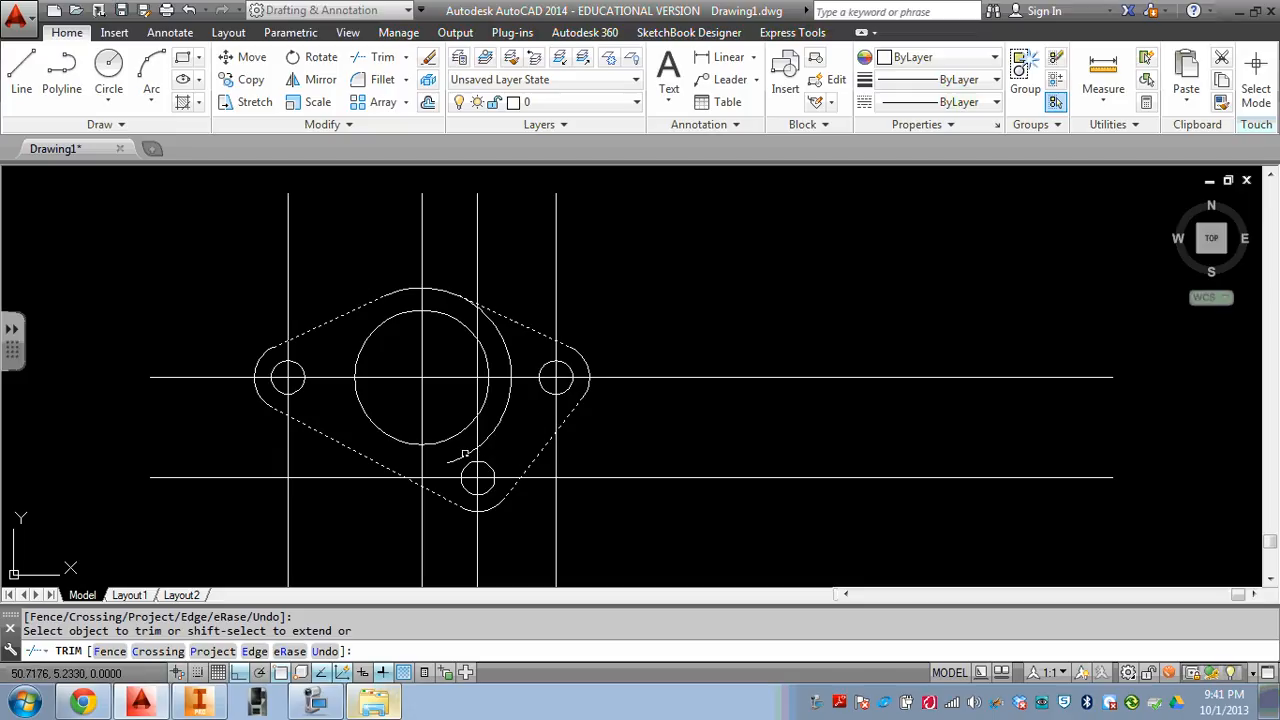
{"action": "right_click", "coordinate": [531, 409]}
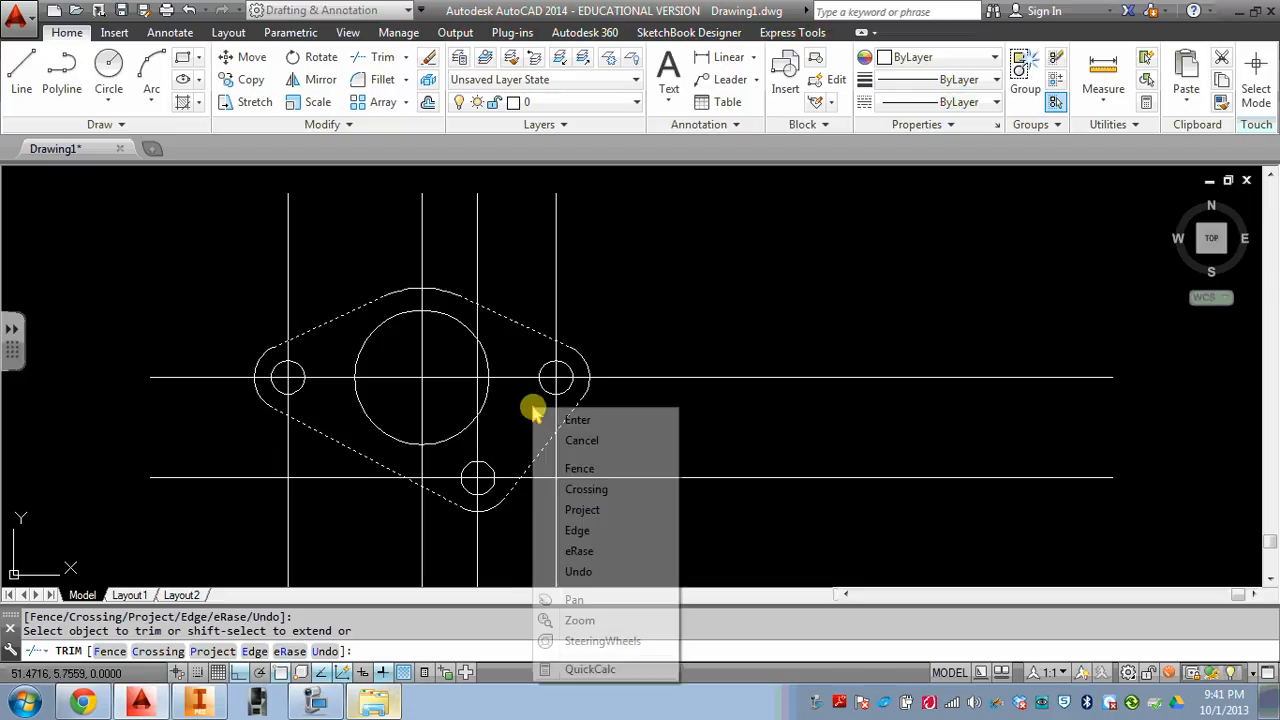
{"action": "left_click", "coordinate": [545, 404]}
{"action": "middle_click_drag", "start_coordinate": [545, 404], "coordinate": [564, 358]}
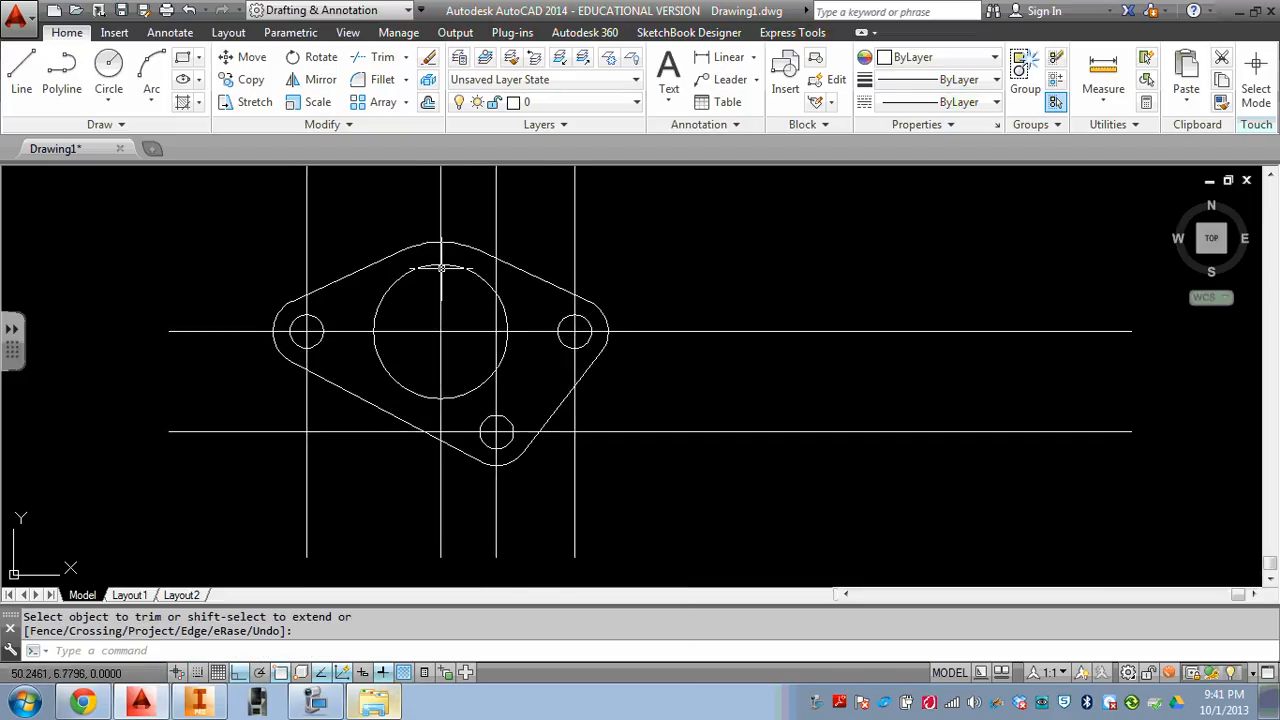
Set the lineweight of the part outline and its four hole circles to 0.50 mm
{"action": "middle_click_drag", "start_coordinate": [441, 269], "coordinate": [451, 288]}
{"action": "left_click", "coordinate": [251, 221]}
{"action": "left_click", "coordinate": [740, 536]}
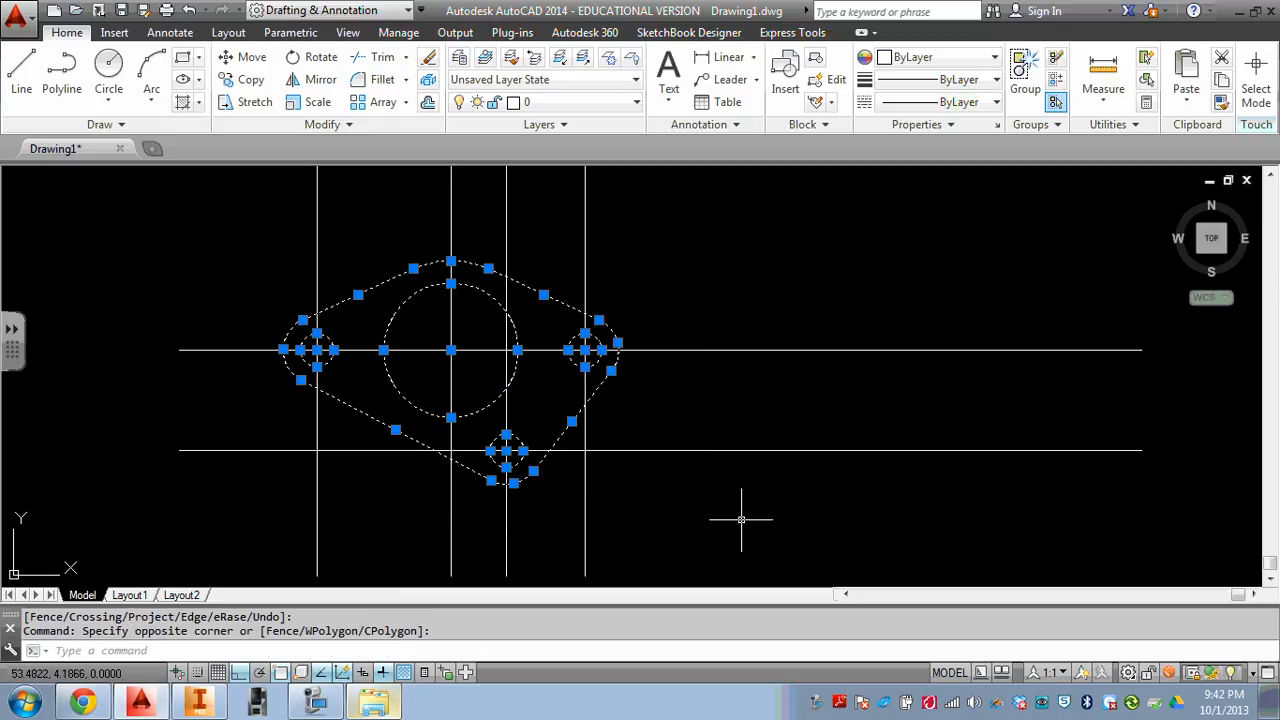
{"action": "left_click", "coordinate": [903, 87]}
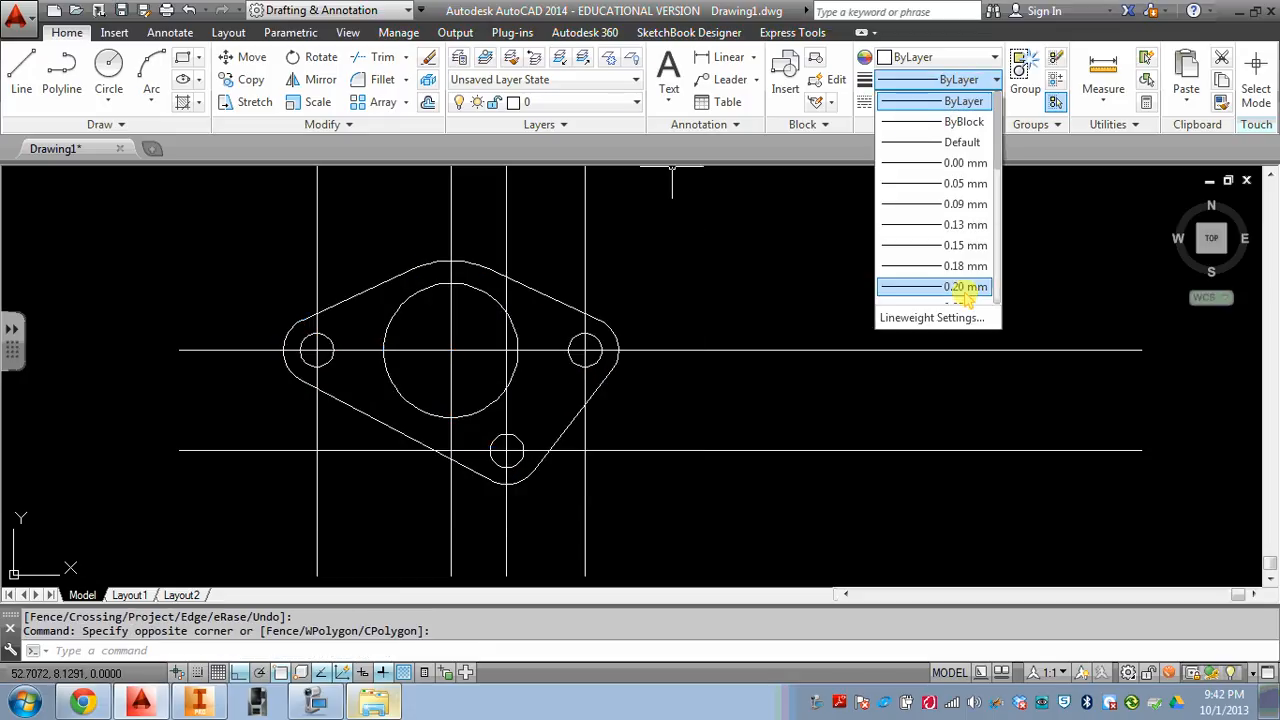
{"action": "scroll", "coordinate": [940, 270], "scroll_direction": "down", "scroll_amount": 2}
{"action": "left_click", "coordinate": [927, 266]}
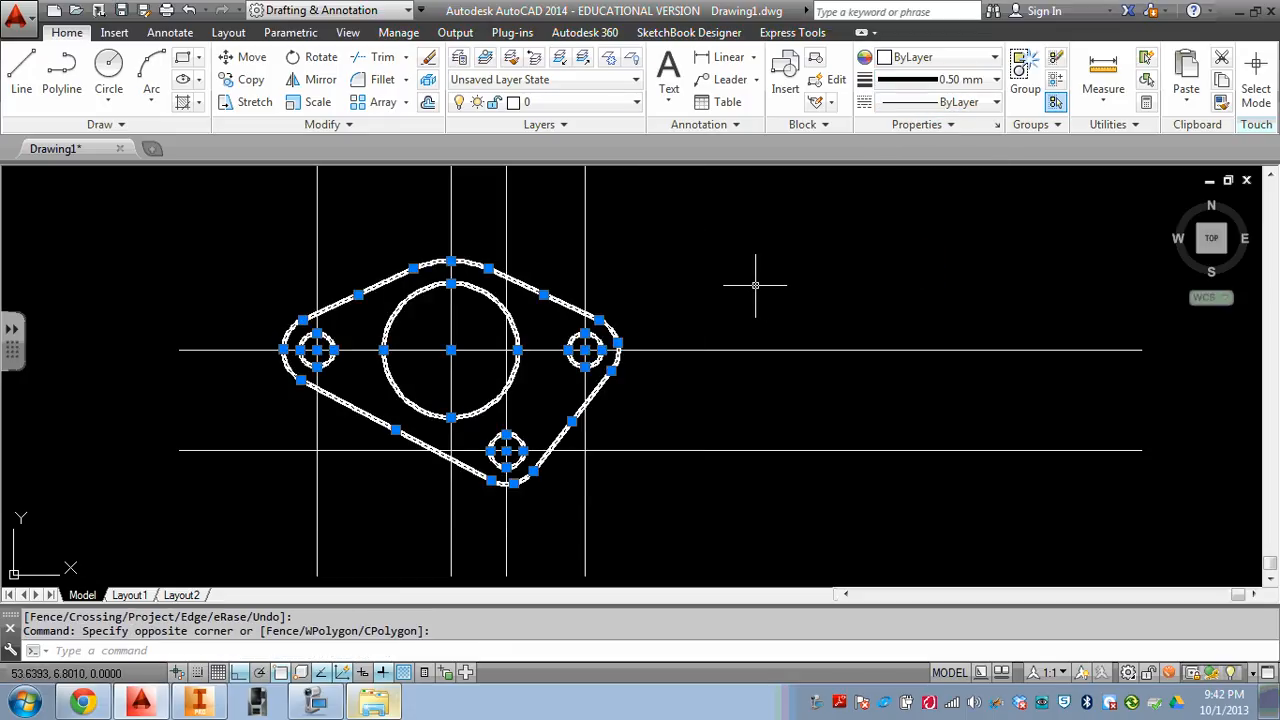
{"action": "key", "text": "Escape"}
{"action": "key", "text": "Escape"}
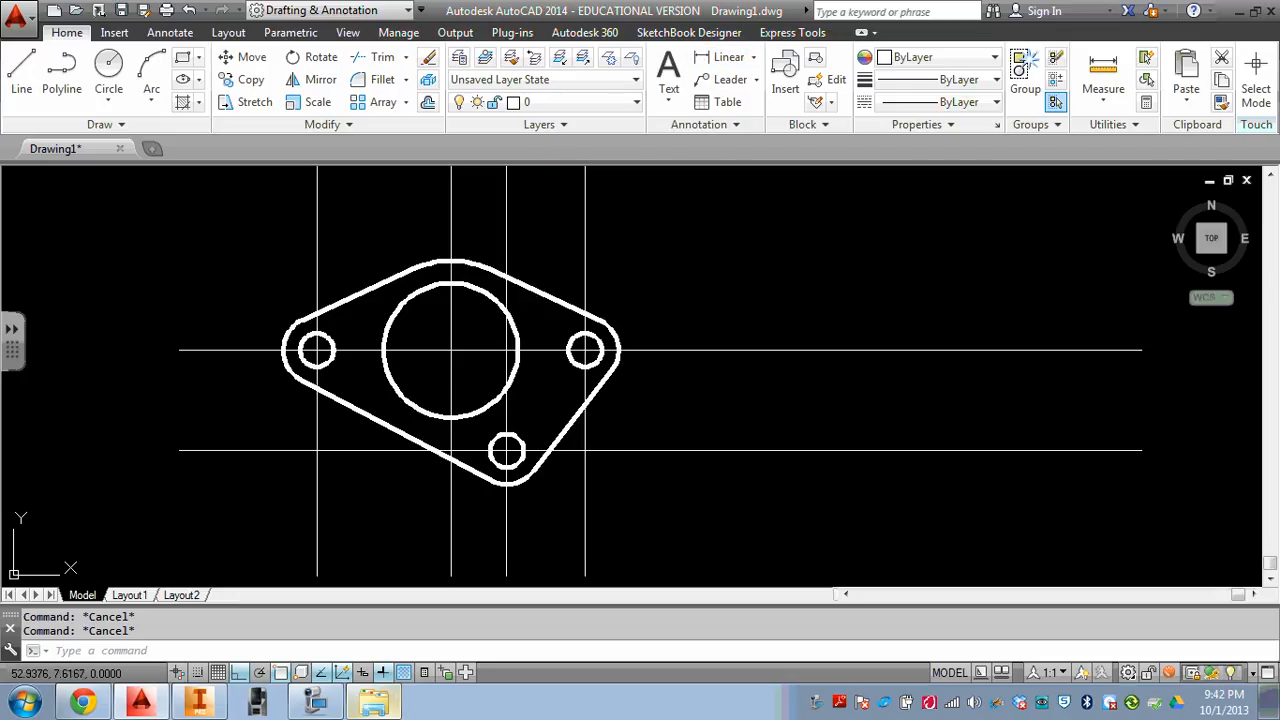
Assign the CENTER2 linetype to the four vertical and two horizontal construction lines
{"action": "left_click", "coordinate": [694, 212]}
{"action": "left_click", "coordinate": [224, 224]}
{"action": "left_click", "coordinate": [893, 268]}
{"action": "left_click", "coordinate": [822, 494]}
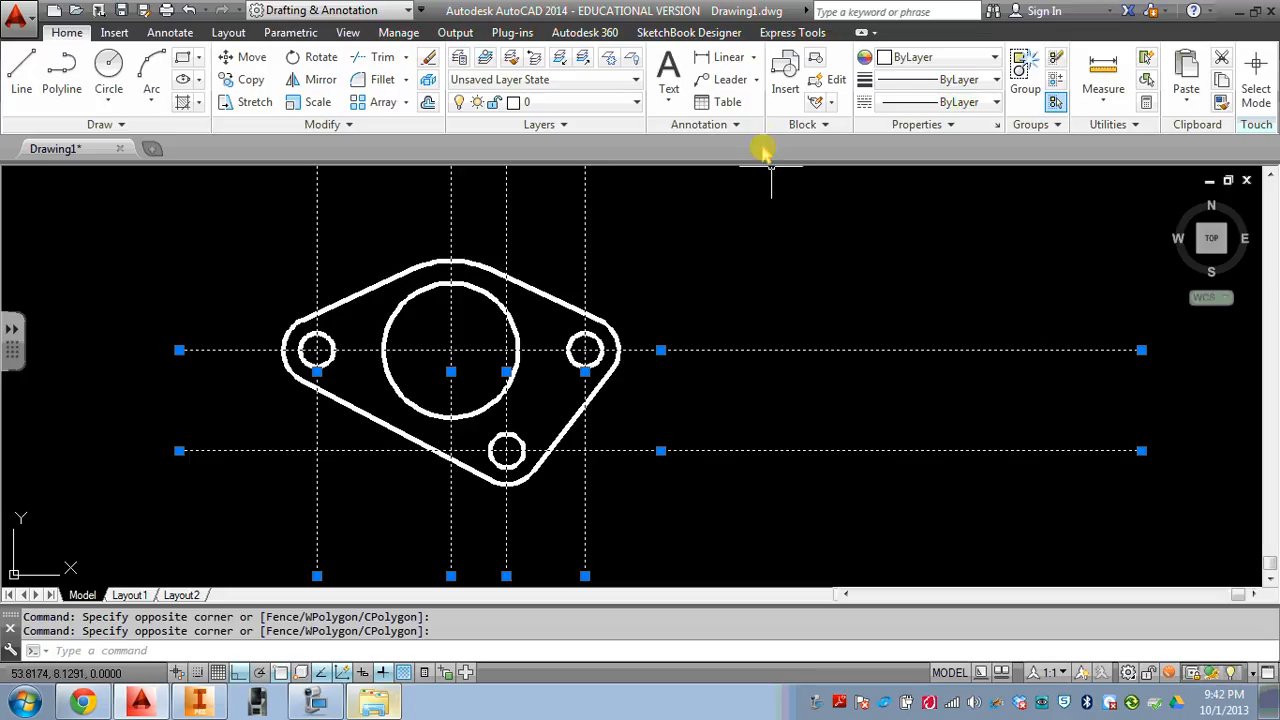
{"action": "left_click", "coordinate": [945, 102]}
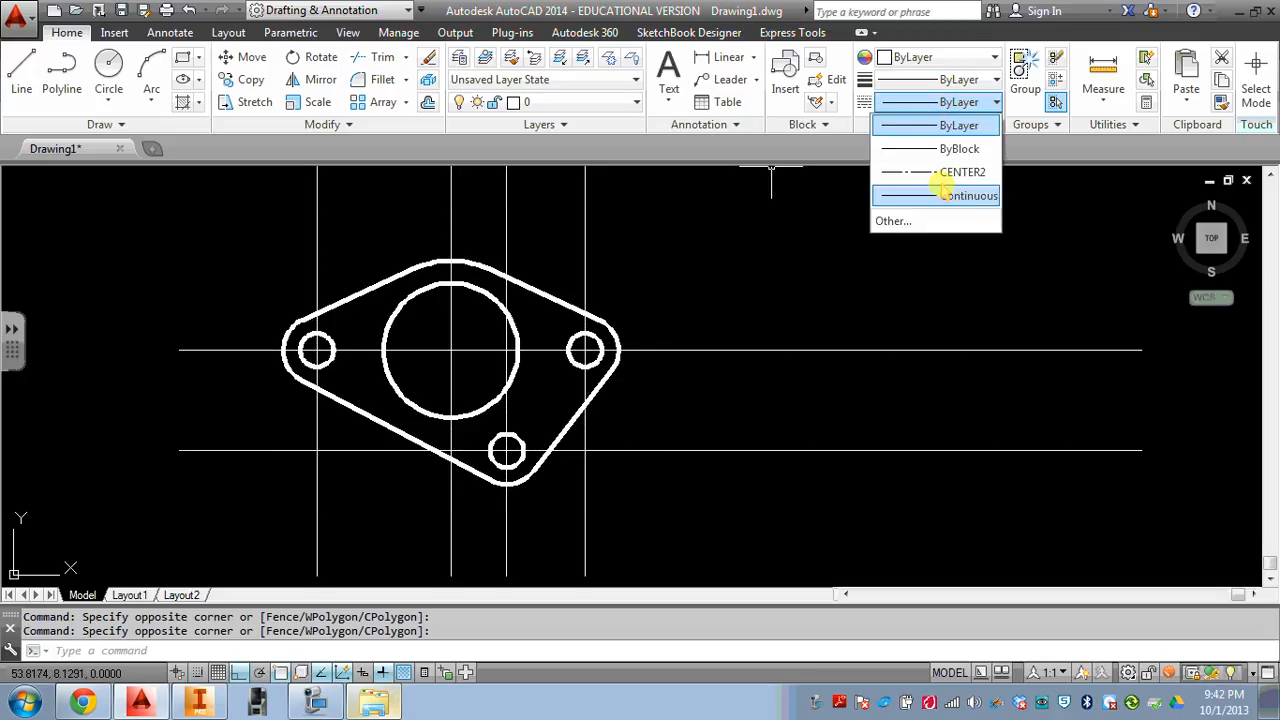
{"action": "left_click", "coordinate": [948, 172]}
{"action": "key", "text": "Escape"}
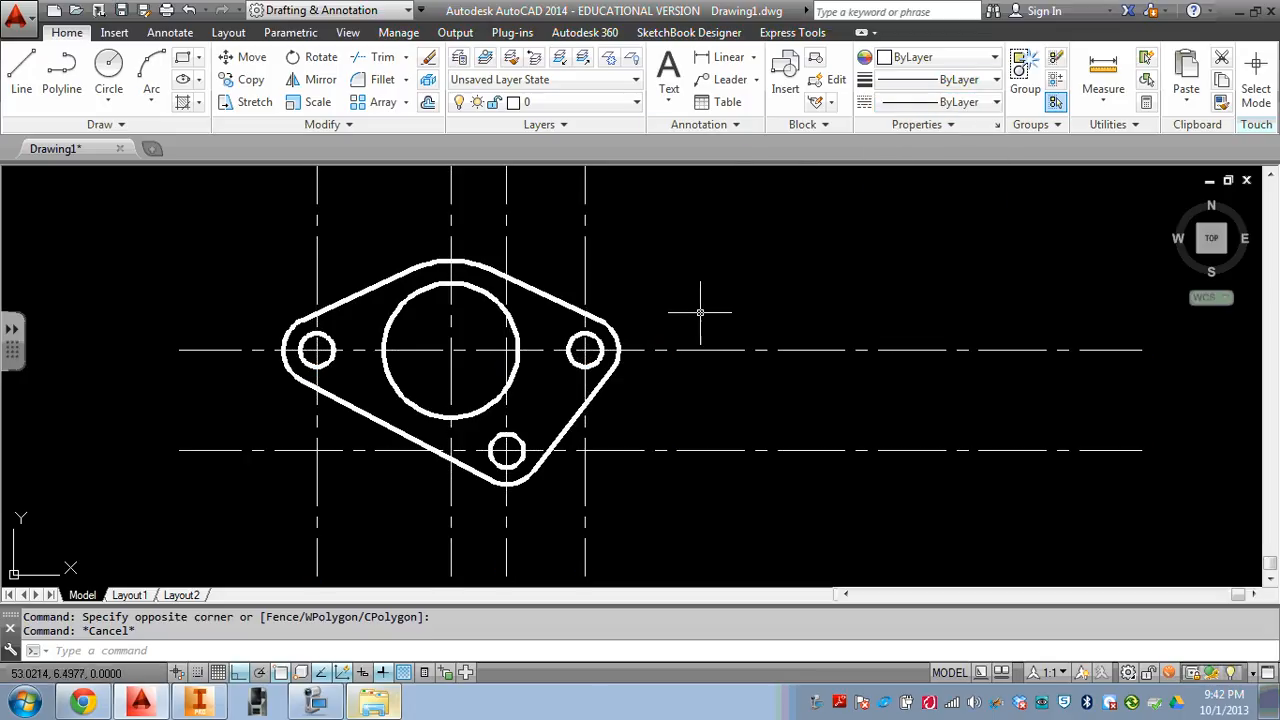
{"action": "key", "text": "Escape"}
Set the linetype scale of the six centerlines to 0.5 in their properties
{"action": "left_click", "coordinate": [710, 192]}
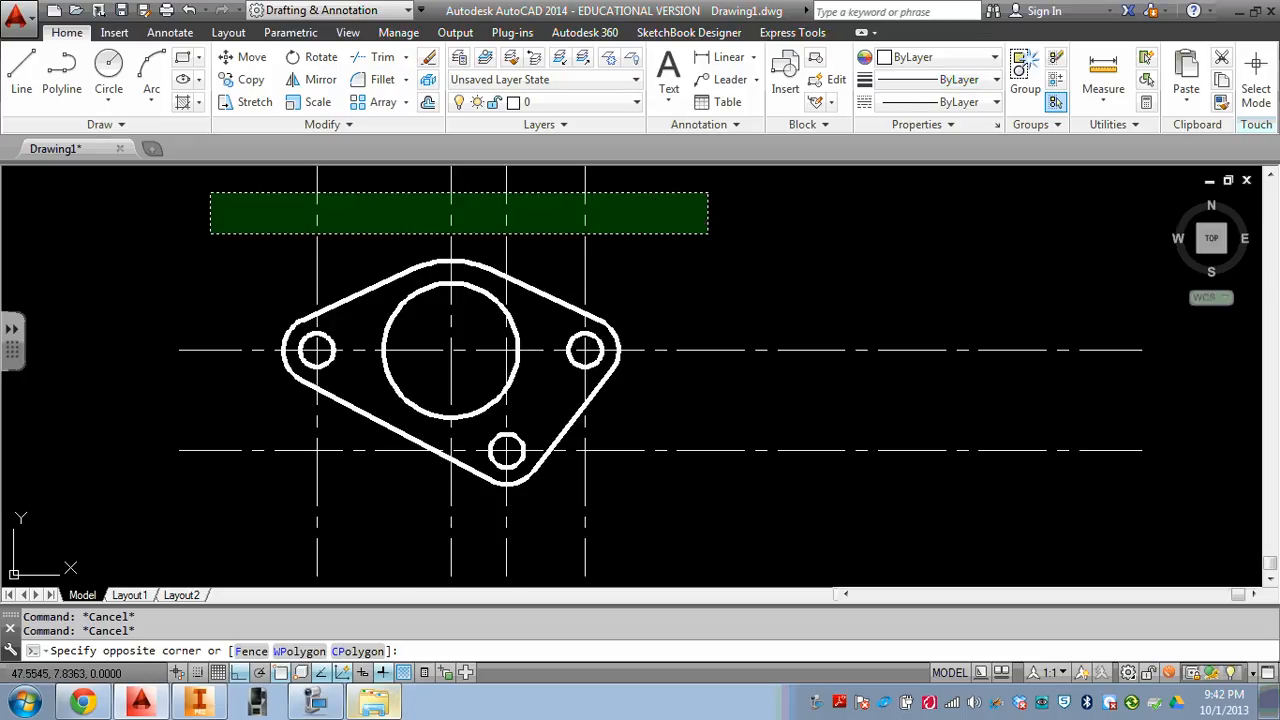
{"action": "left_click", "coordinate": [208, 236]}
{"action": "left_click", "coordinate": [916, 326]}
{"action": "left_click", "coordinate": [837, 480]}
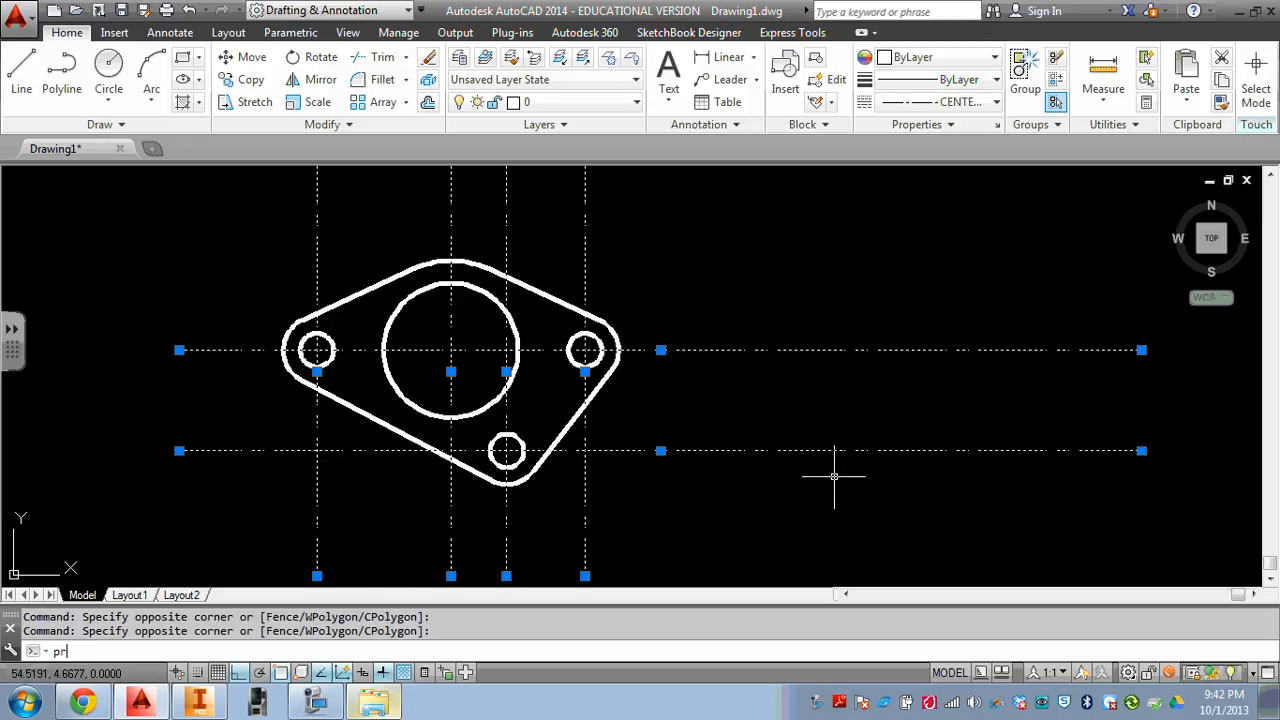
{"action": "key", "text": "Return"}
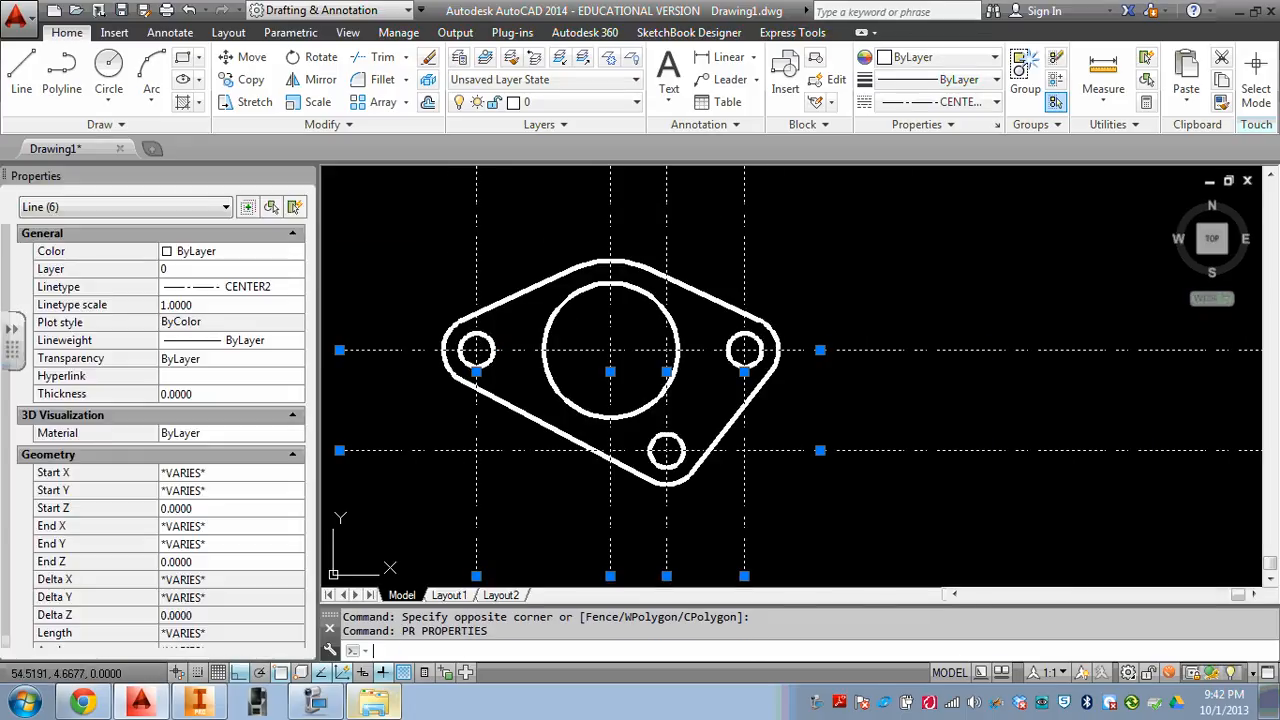
{"action": "left_click", "coordinate": [200, 287]}
{"action": "left_click", "coordinate": [206, 305]}
{"action": "type", "text": ".5"}
{"action": "key", "text": "Return"}
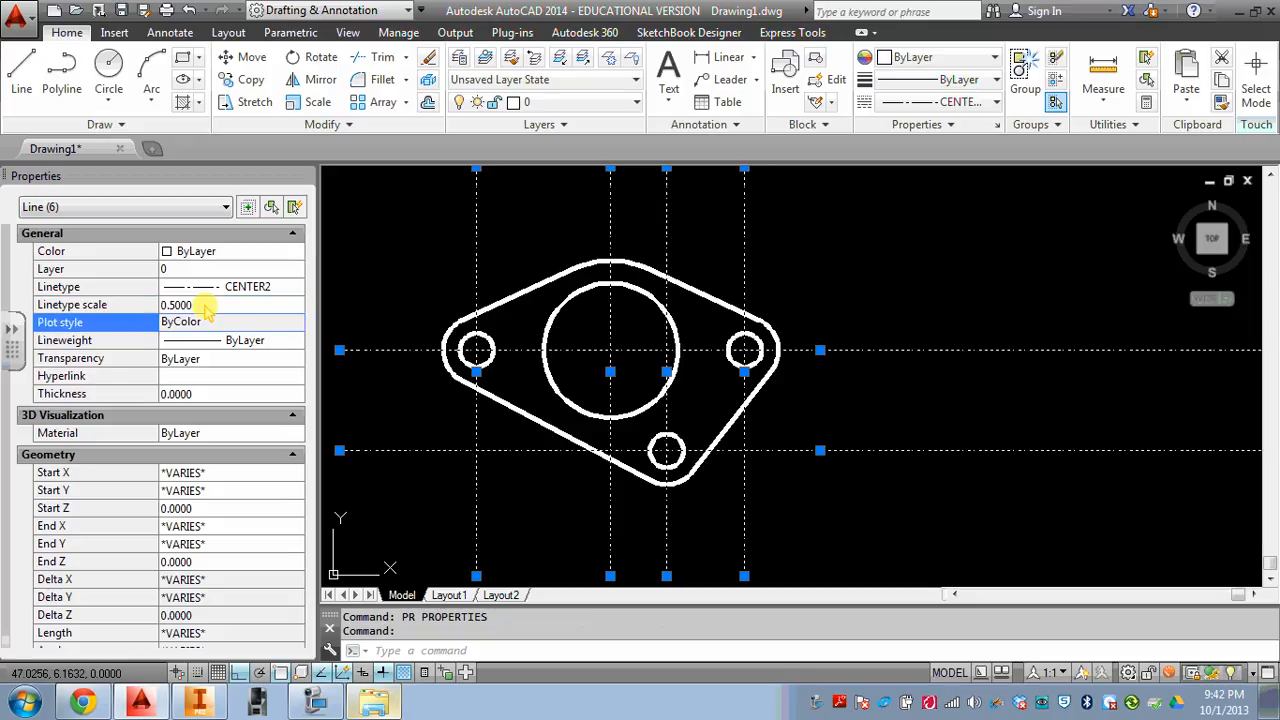
{"action": "key", "text": "Escape"}
{"action": "key", "text": "Escape"}
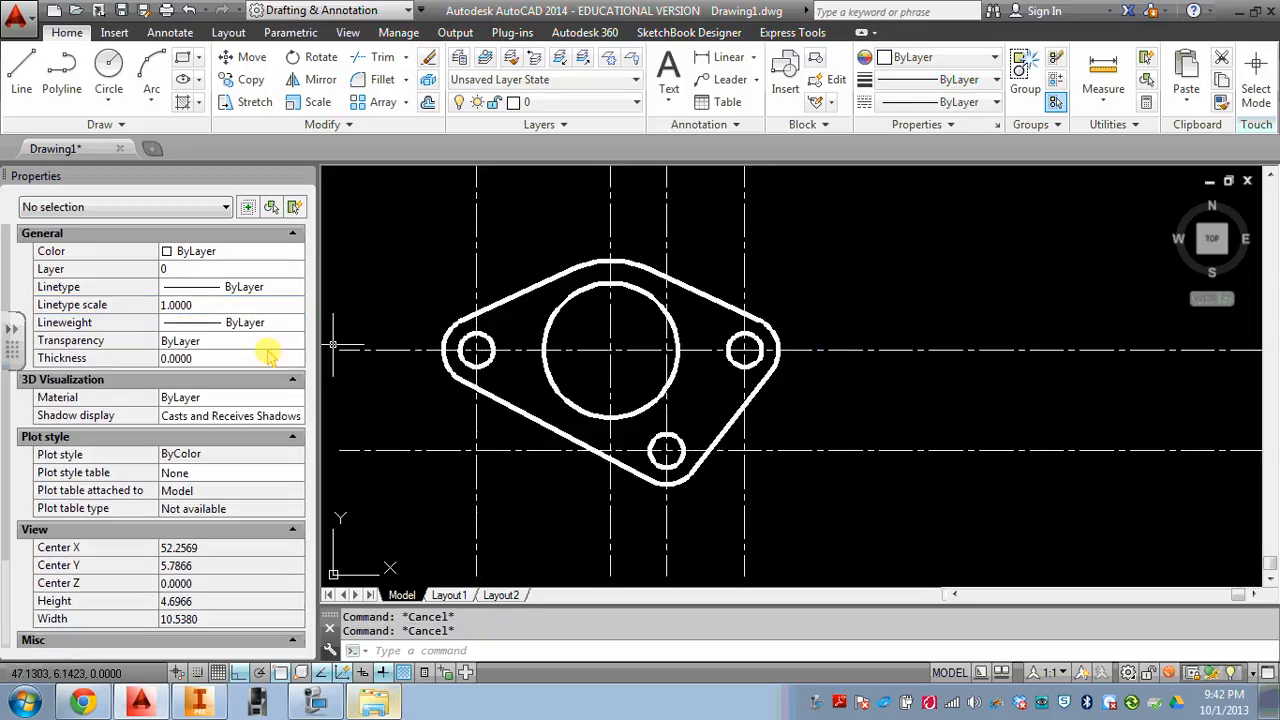
Offset the left, right, lower and top arcs of the outline outward by 0.125
{"action": "type", "text": "o"}
{"action": "key", "text": "Return"}
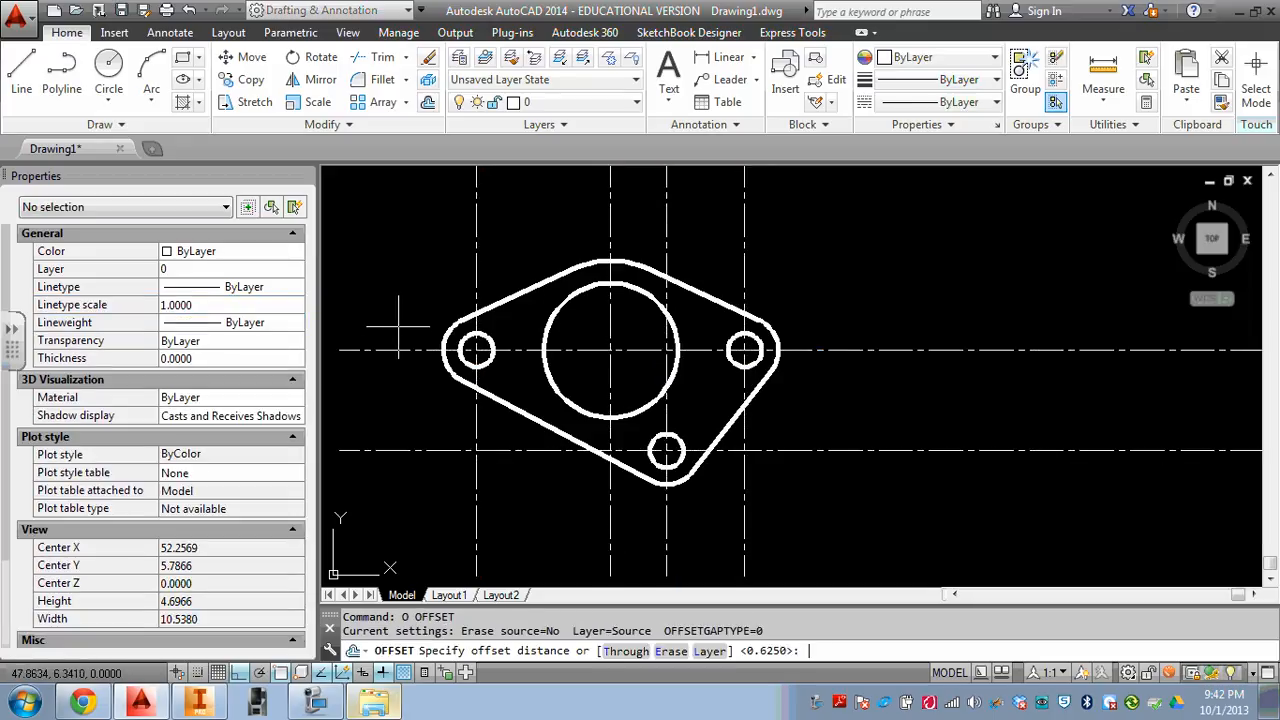
{"action": "key", "text": "Return"}
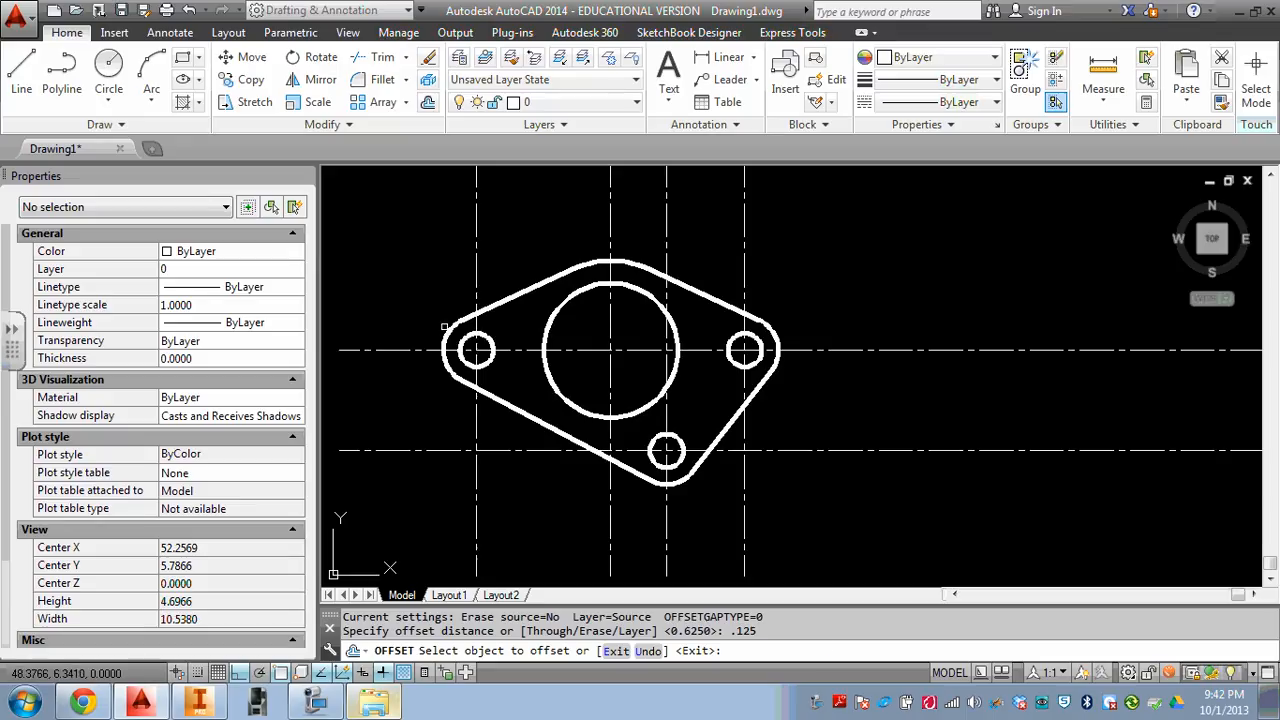
{"action": "left_click", "coordinate": [444, 326]}
{"action": "left_click", "coordinate": [773, 326]}
{"action": "left_click", "coordinate": [778, 360]}
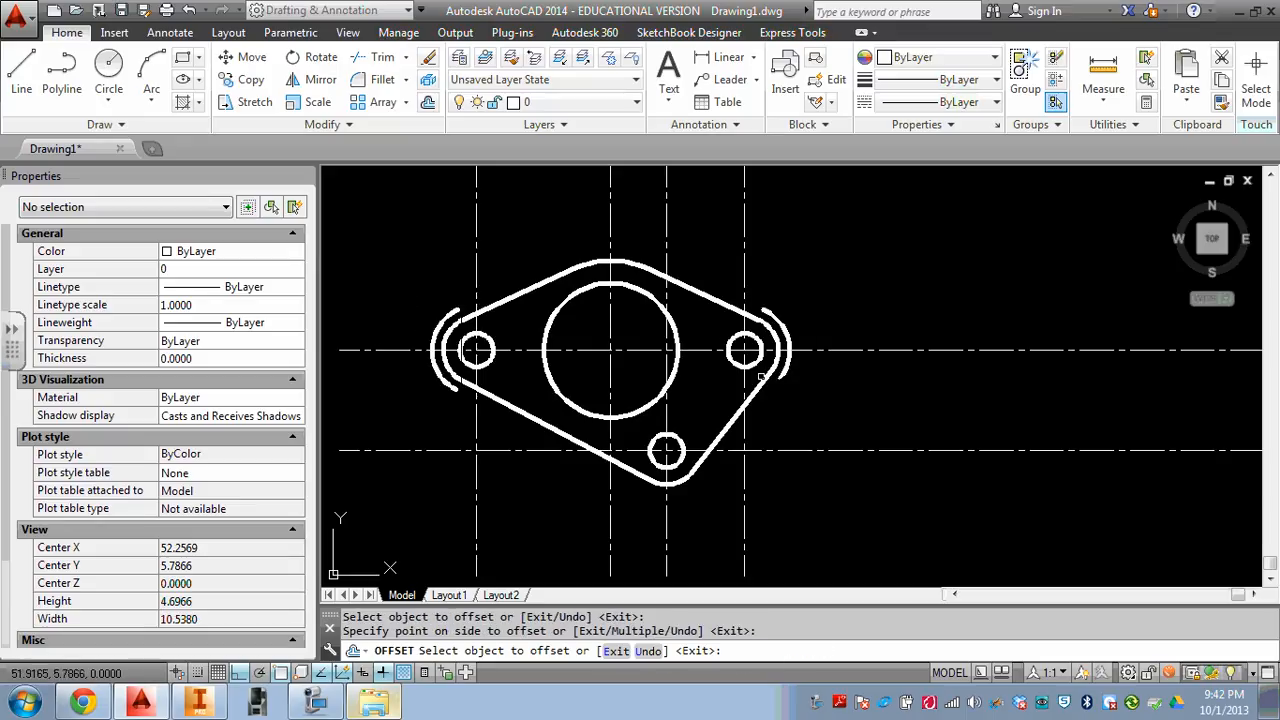
{"action": "left_click", "coordinate": [671, 490]}
{"action": "left_click", "coordinate": [700, 502]}
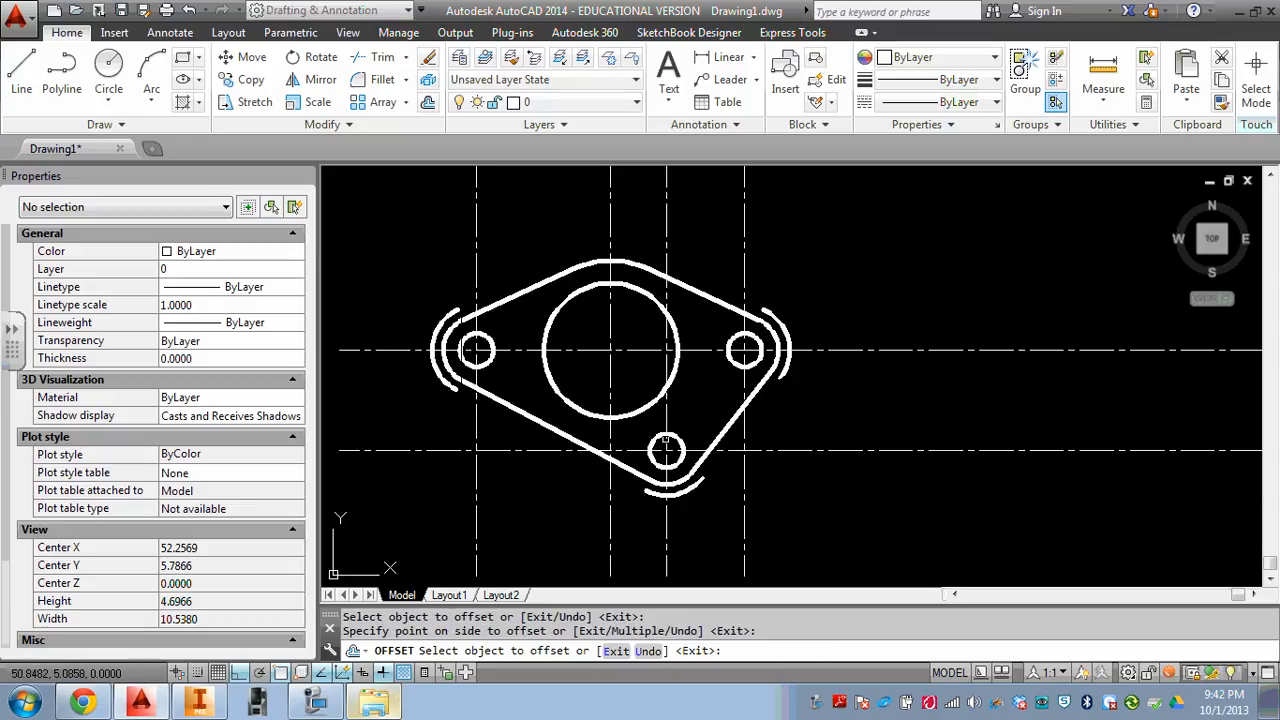
{"action": "left_click", "coordinate": [639, 265]}
{"action": "left_click", "coordinate": [642, 238]}
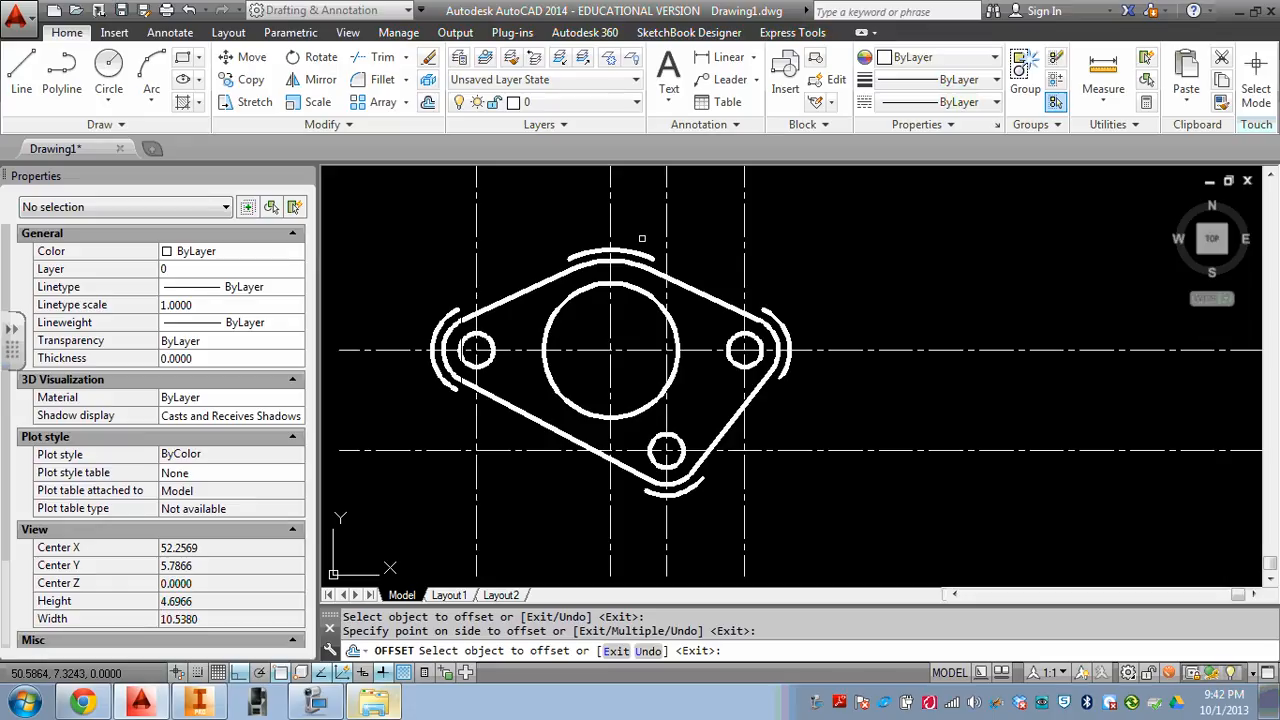
Offset the large hole circle outward by the same 0.125 distance
{"action": "left_click", "coordinate": [627, 415]}
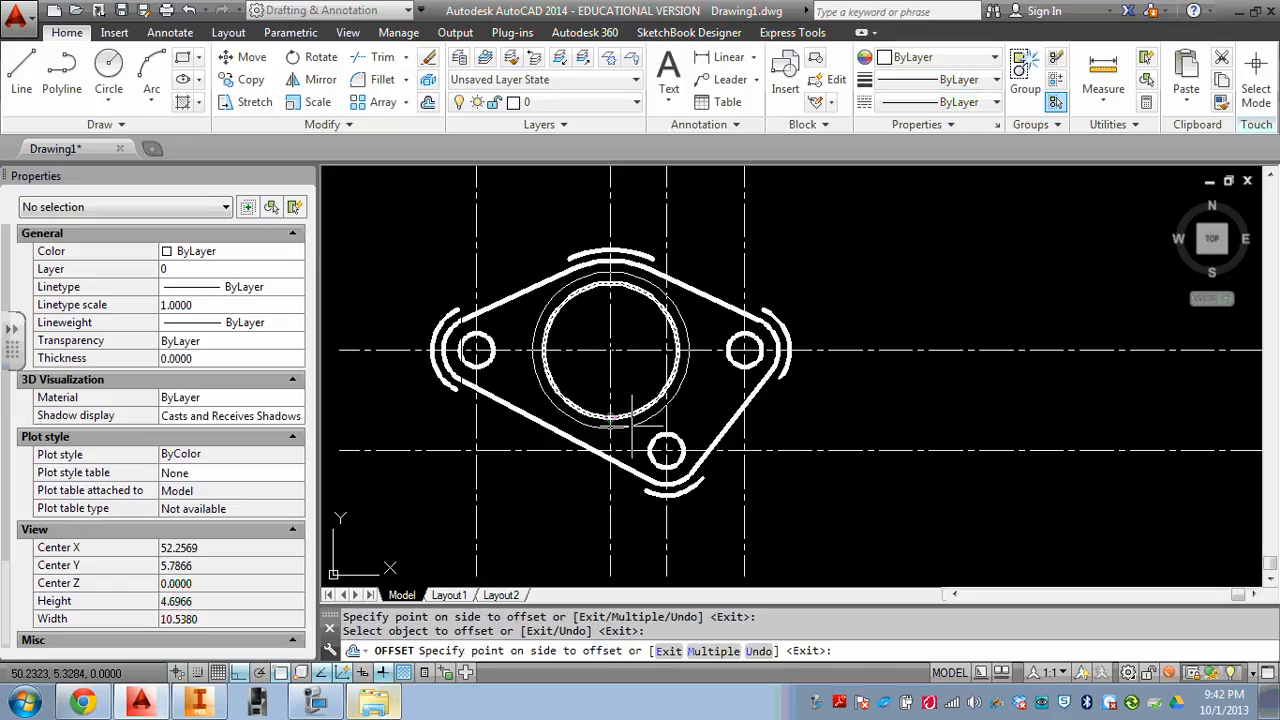
{"action": "left_click", "coordinate": [632, 426]}
{"action": "key", "text": "Escape"}
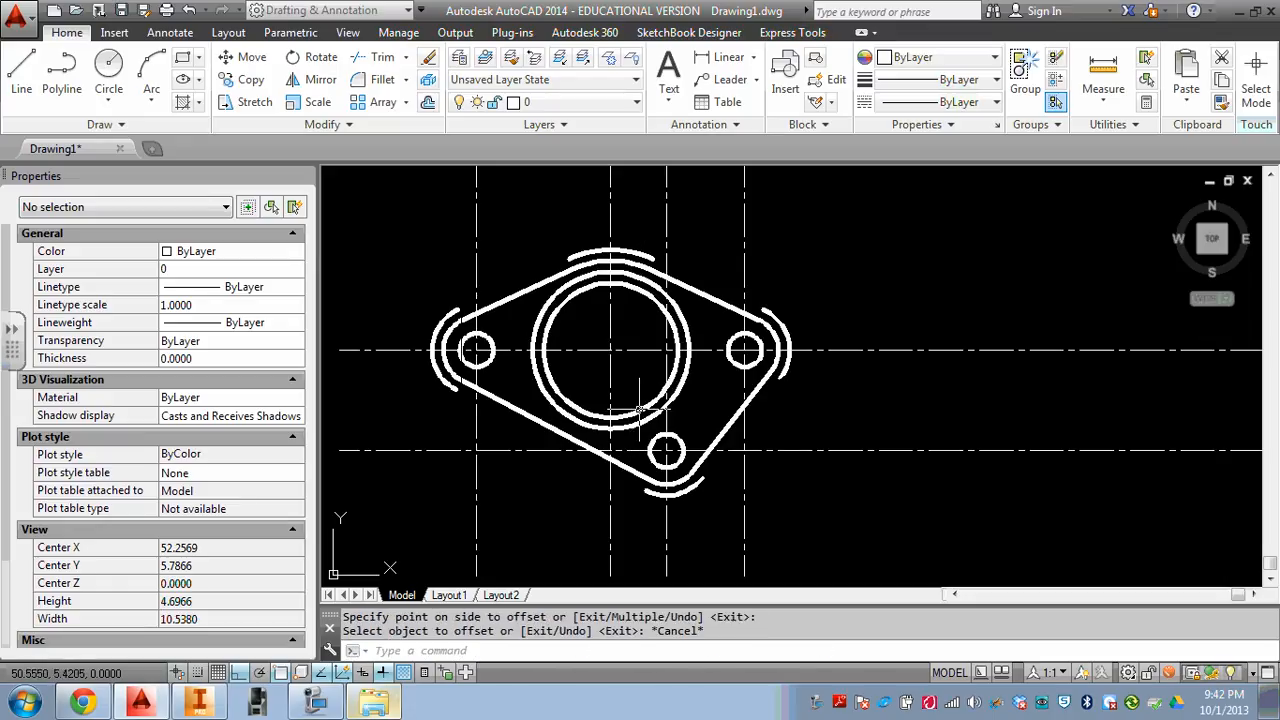
Trim the upper horizontal centerline where it extends beyond the left and right offset arcs
{"action": "type", "text": "tr"}
{"action": "key", "text": "Return"}
{"action": "left_click", "coordinate": [440, 323]}
{"action": "key", "text": "Return"}
{"action": "left_click", "coordinate": [393, 333]}
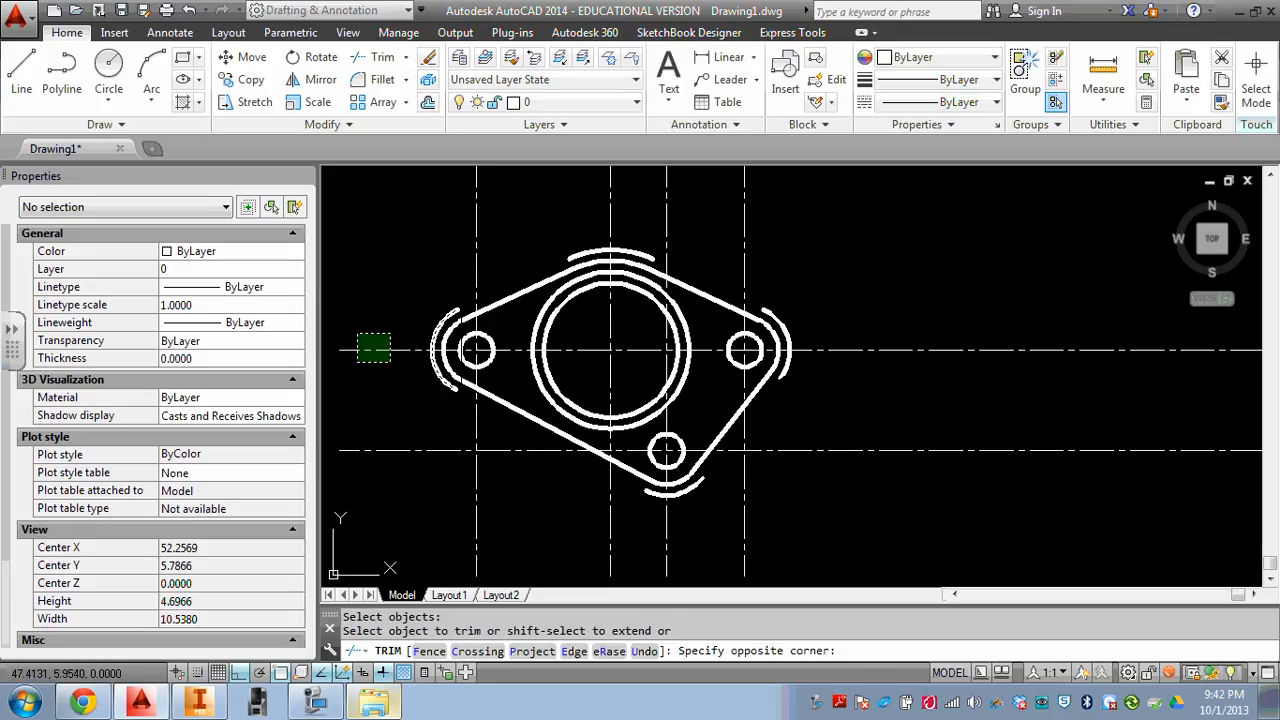
{"action": "left_click", "coordinate": [357, 363]}
{"action": "key", "text": "Return"}
{"action": "key", "text": "Return"}
{"action": "left_click", "coordinate": [797, 327]}
{"action": "left_click", "coordinate": [782, 362]}
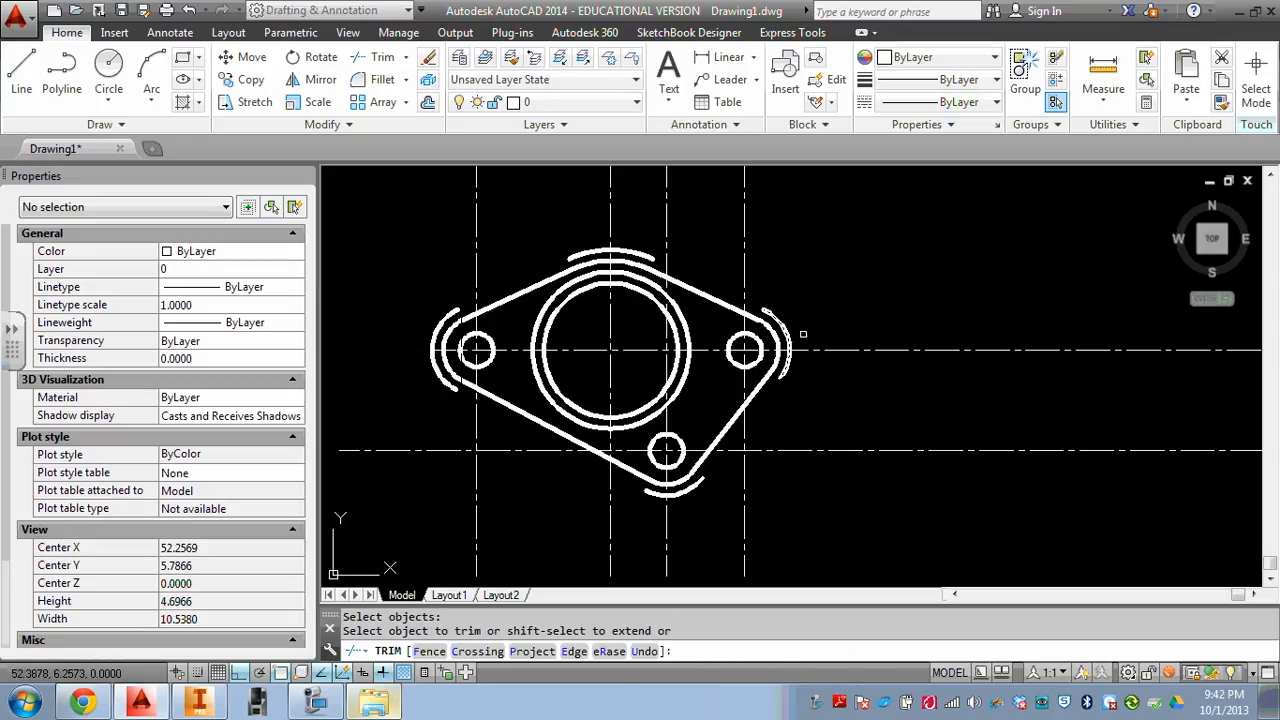
{"action": "key", "text": "Return"}
Trim the lower hole's vertical centerline below the lower offset arc
{"action": "key", "text": "Return"}
{"action": "left_click", "coordinate": [695, 486]}
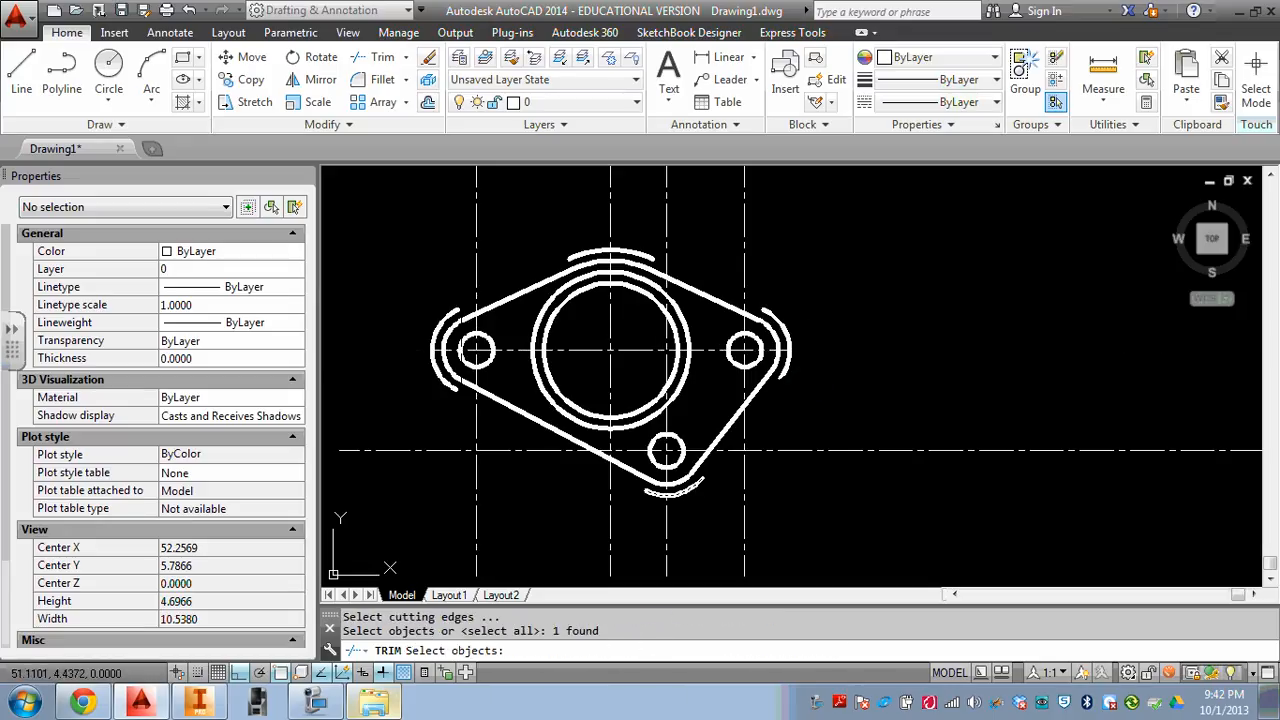
{"action": "key", "text": "Return"}
{"action": "left_click", "coordinate": [688, 513]}
{"action": "left_click", "coordinate": [644, 542]}
{"action": "key", "text": "Return"}
Trim the large hole's vertical centerline above the top offset arc
{"action": "key", "text": "Return"}
{"action": "left_click", "coordinate": [624, 247]}
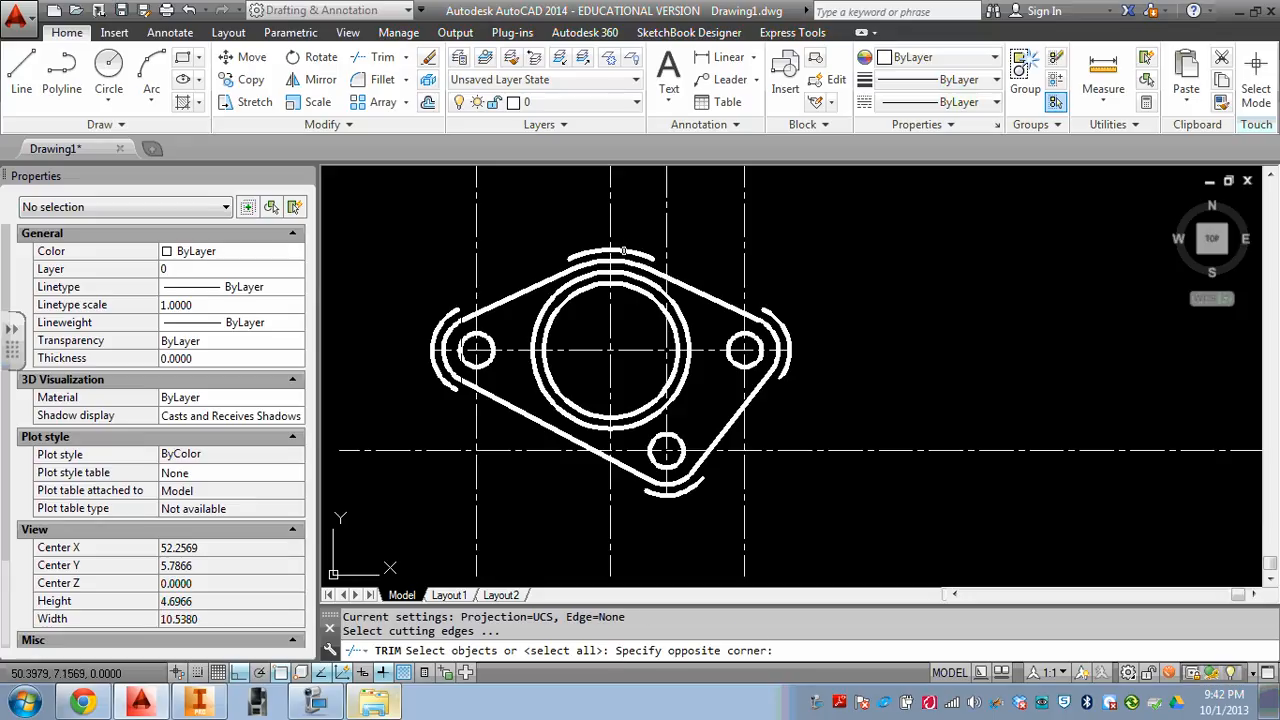
{"action": "left_click", "coordinate": [625, 240]}
{"action": "key", "text": "Return"}
{"action": "key", "text": "Return"}
{"action": "key", "text": "Return"}
{"action": "left_click", "coordinate": [627, 252]}
{"action": "key", "text": "Return"}
{"action": "left_click", "coordinate": [626, 236]}
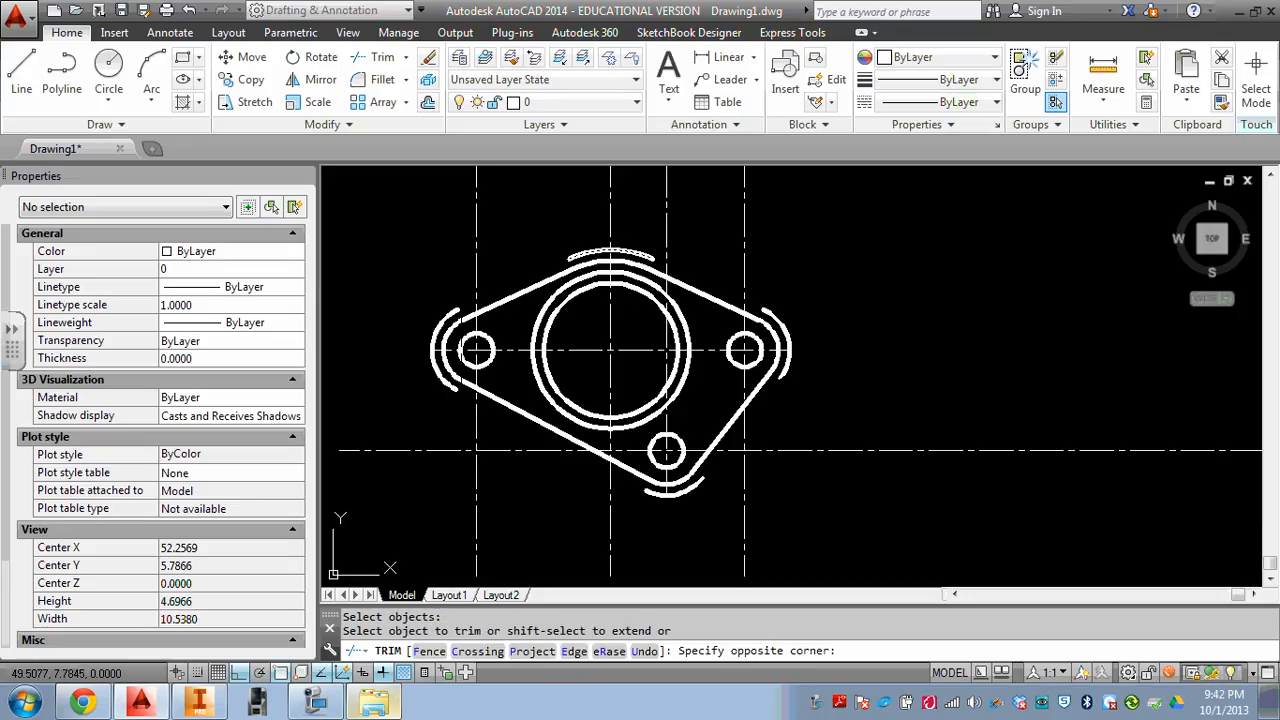
{"action": "left_click", "coordinate": [588, 228]}
{"action": "key", "text": "Return"}
Trim the large hole's vertical centerline below the offset circle around that hole
{"action": "key", "text": "Return"}
{"action": "key", "text": "Return"}
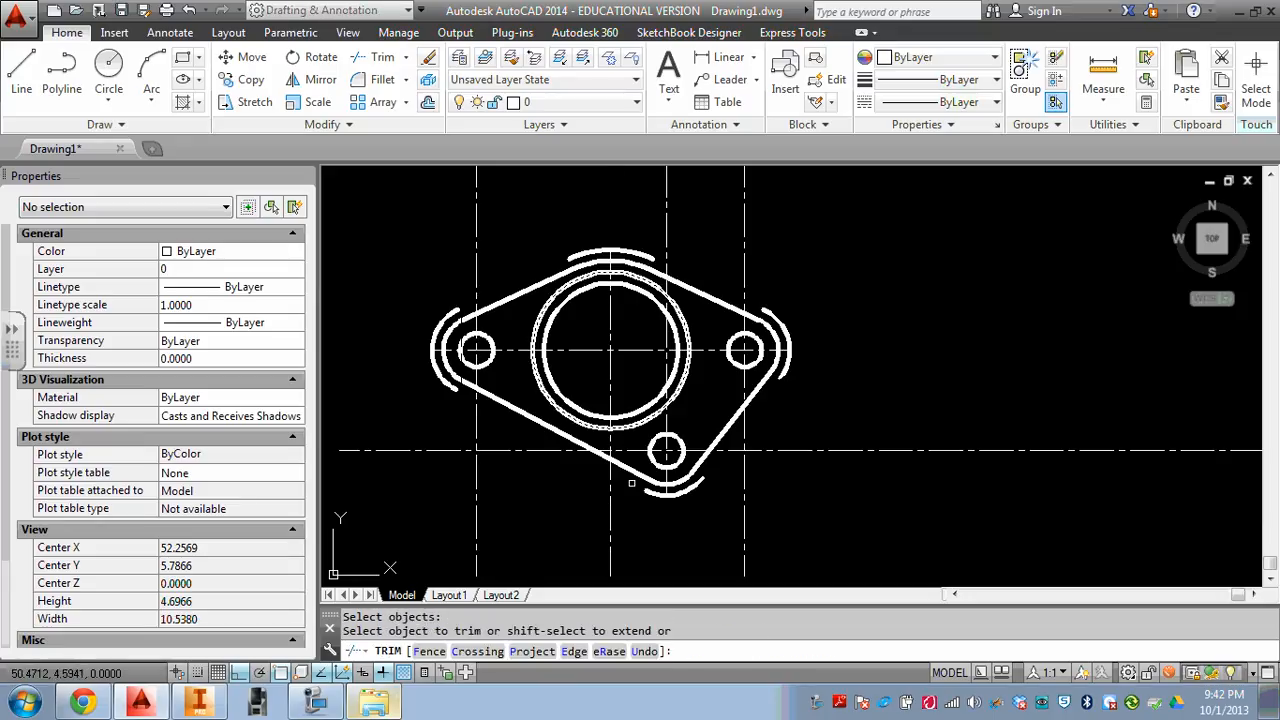
{"action": "left_click", "coordinate": [632, 484]}
{"action": "left_click", "coordinate": [596, 530]}
{"action": "key", "text": "Escape"}
Erase the offset circle around the large hole and the offset arc above the outline's top
{"action": "left_click", "coordinate": [627, 274]}
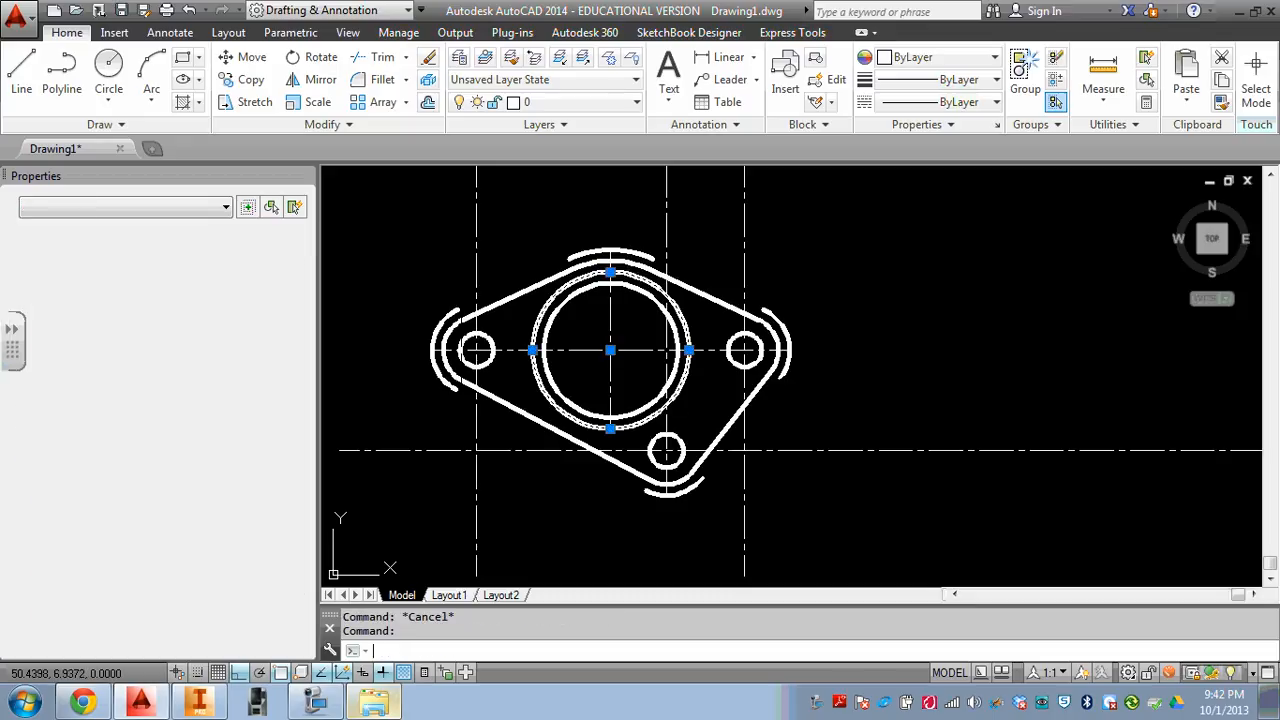
{"action": "key", "text": "e"}
{"action": "key", "text": "Return"}
Erase the offset arcs outside the outline's right and left ends
{"action": "left_click", "coordinate": [790, 336]}
{"action": "type", "text": "ecify opposite corner or : e"}
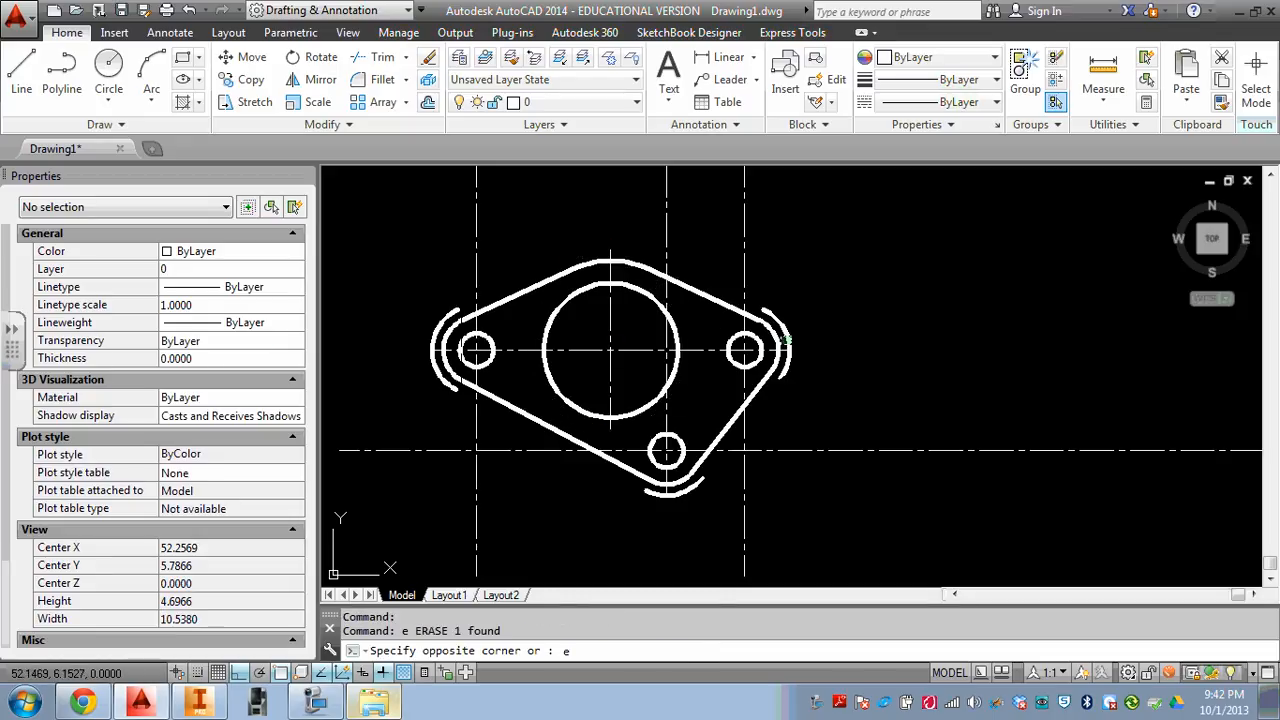
{"action": "key", "text": "Escape"}
{"action": "left_click", "coordinate": [786, 337]}
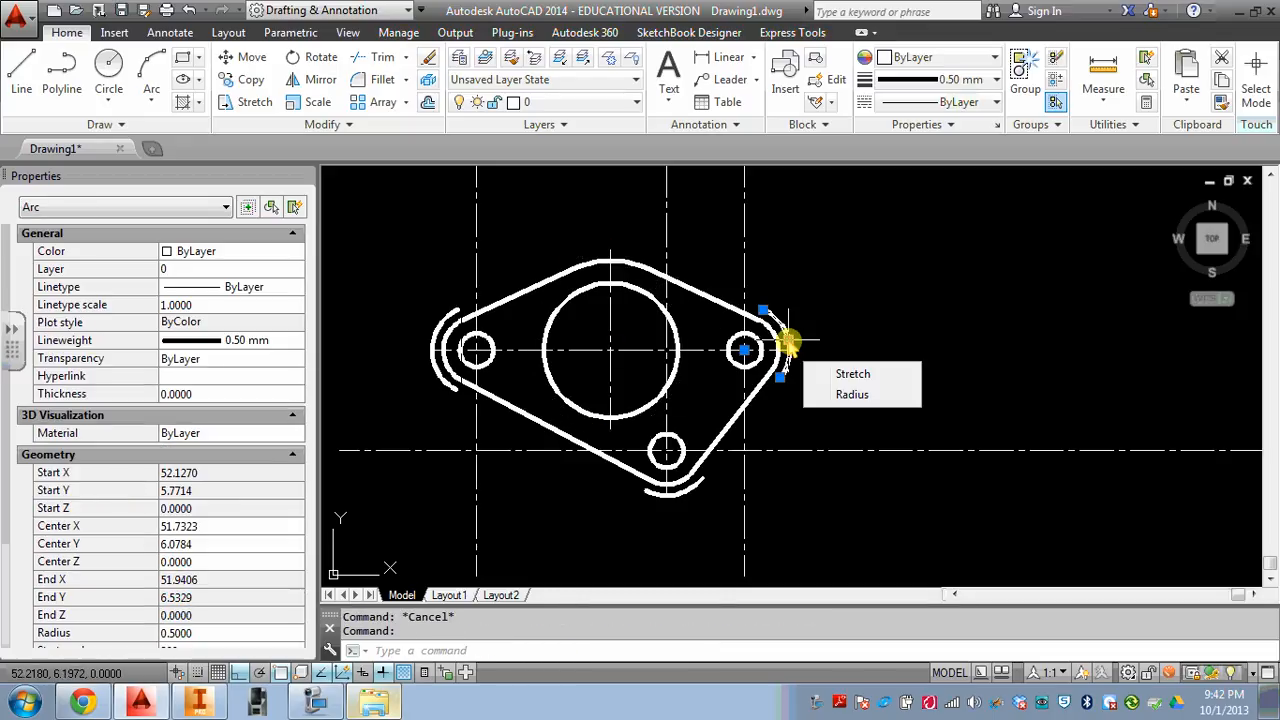
{"action": "key", "text": "Delete"}
{"action": "key", "text": "Return"}
{"action": "key", "text": "Return"}
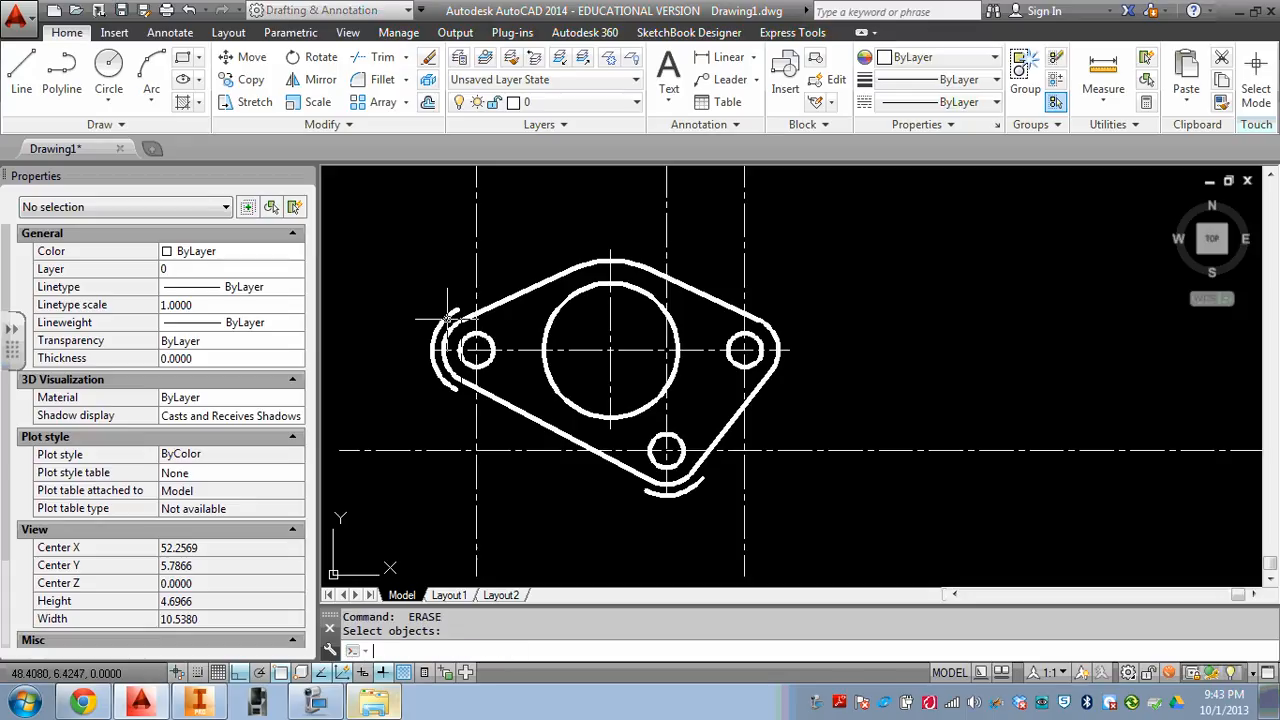
{"action": "left_click", "coordinate": [441, 320]}
{"action": "type", "text": "e"}
{"action": "key", "text": "Return"}
{"action": "key", "text": "Escape"}
{"action": "key", "text": "Escape"}
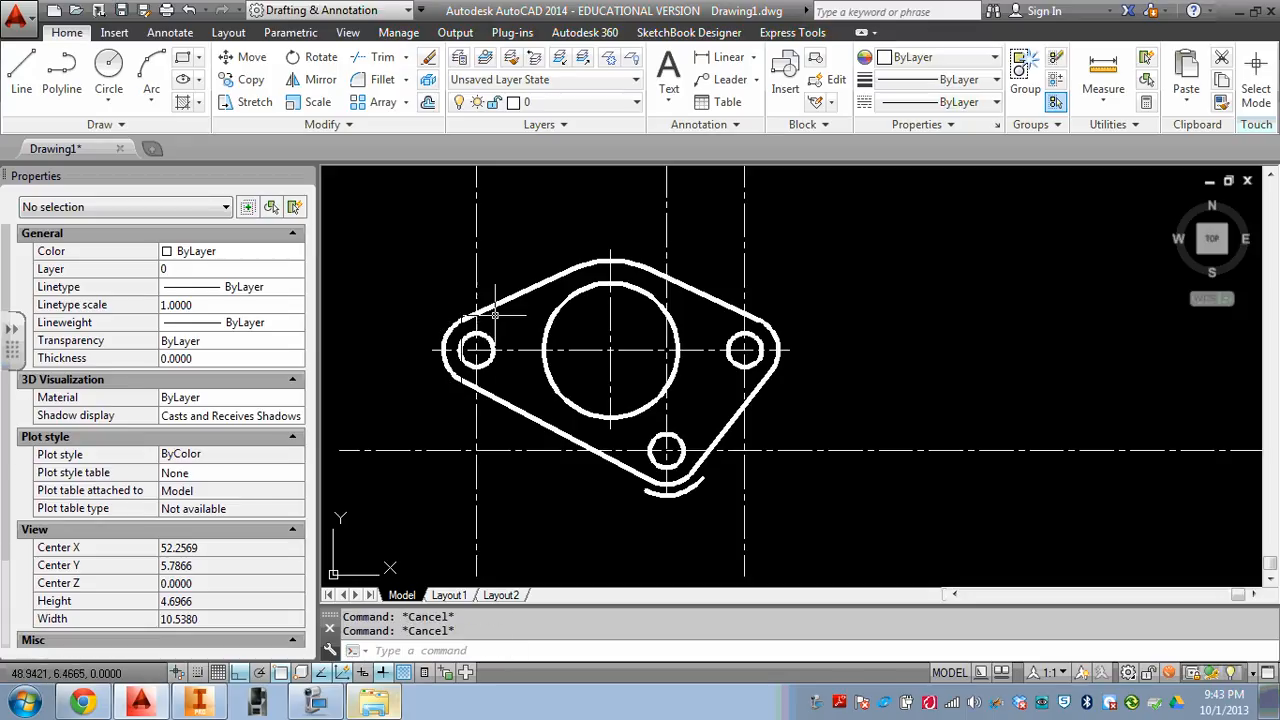
Offset the outline's upper-left and lower-left straight edges outward by 0.125
{"action": "type", "text": "o"}
{"action": "key", "text": "Return"}
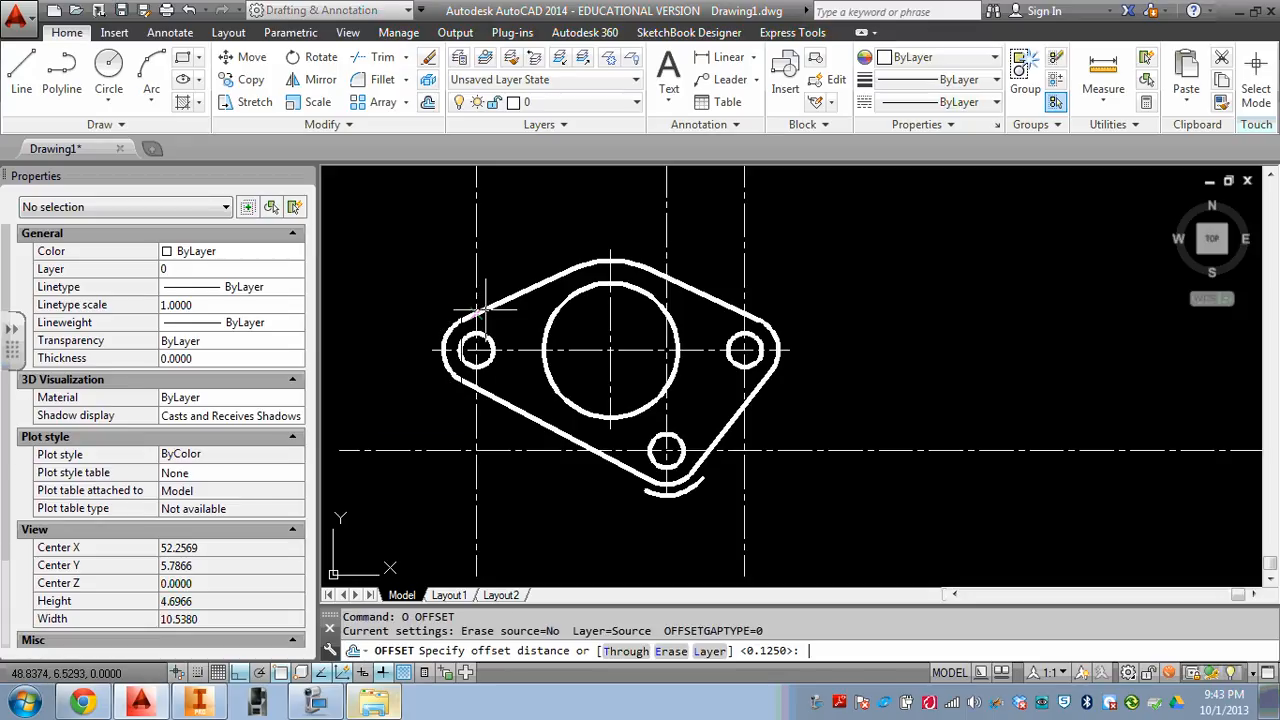
{"action": "type", "text": ".125"}
{"action": "key", "text": "Return"}
{"action": "left_click", "coordinate": [502, 308]}
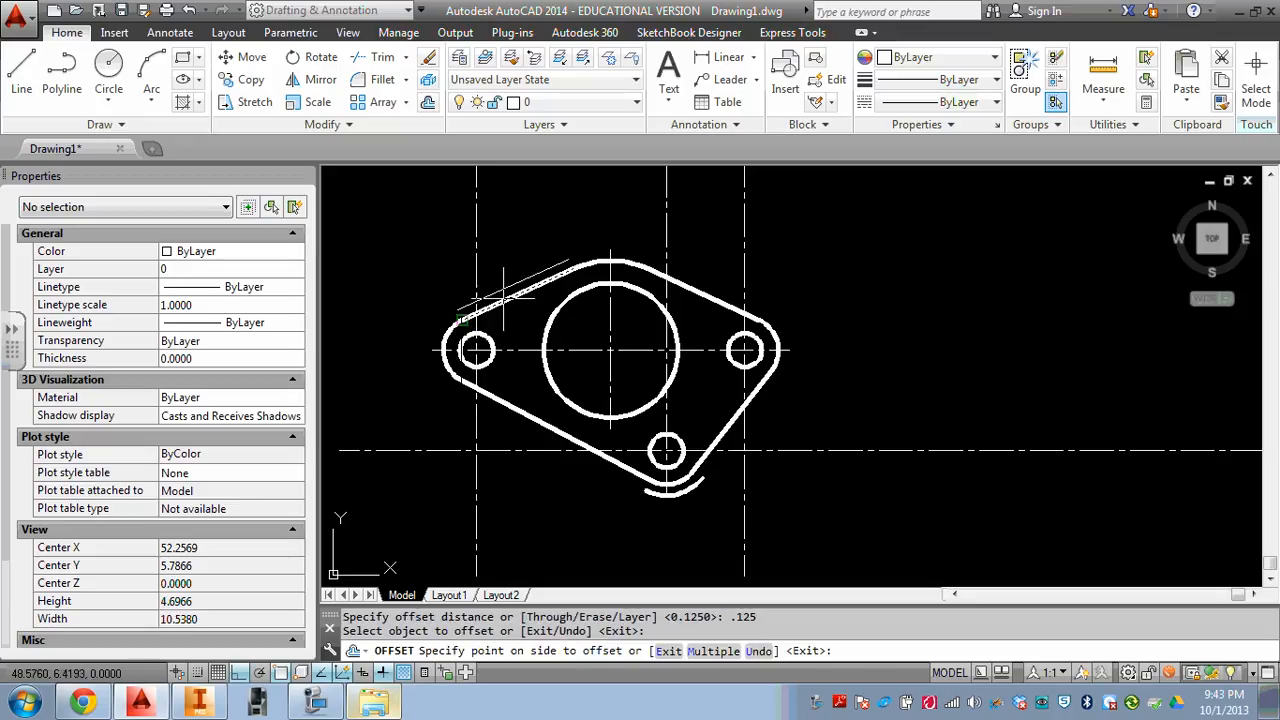
{"action": "left_click", "coordinate": [508, 274]}
{"action": "left_click", "coordinate": [510, 410]}
{"action": "left_click", "coordinate": [600, 466]}
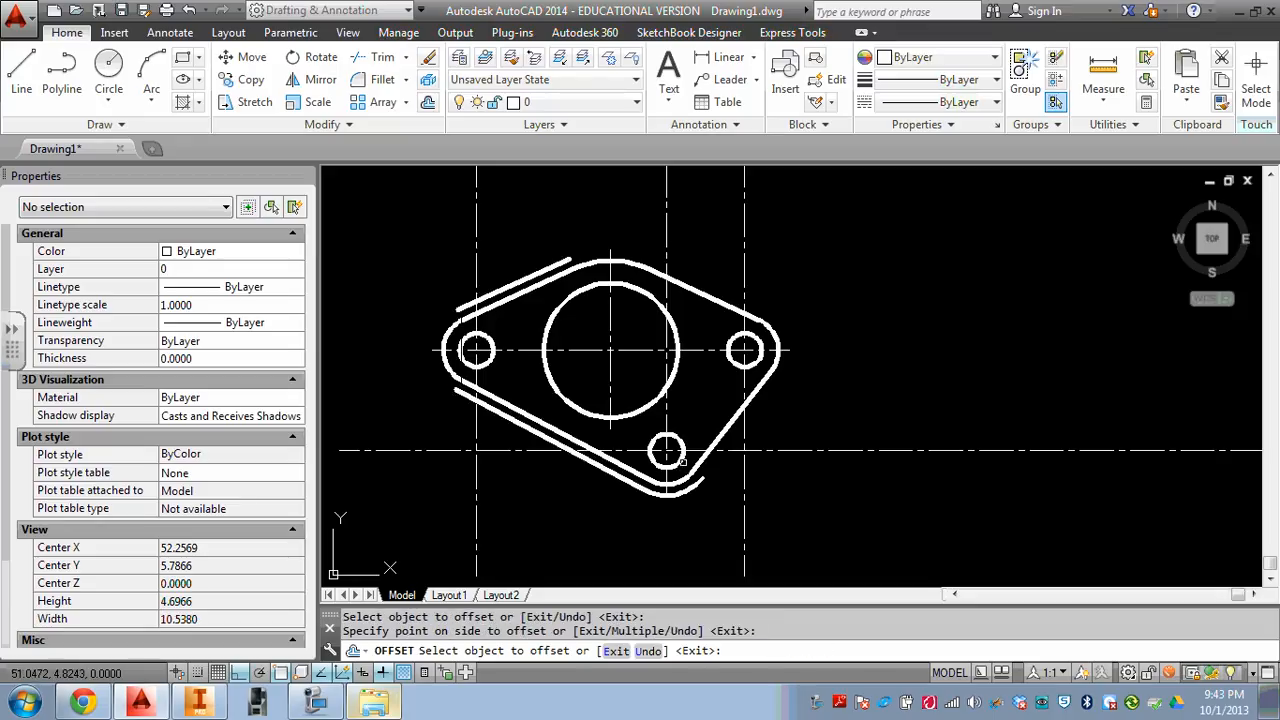
Offset the outline's lower-right and upper-right straight edges outward by the same distance
{"action": "left_click", "coordinate": [720, 432]}
{"action": "left_click", "coordinate": [808, 426]}
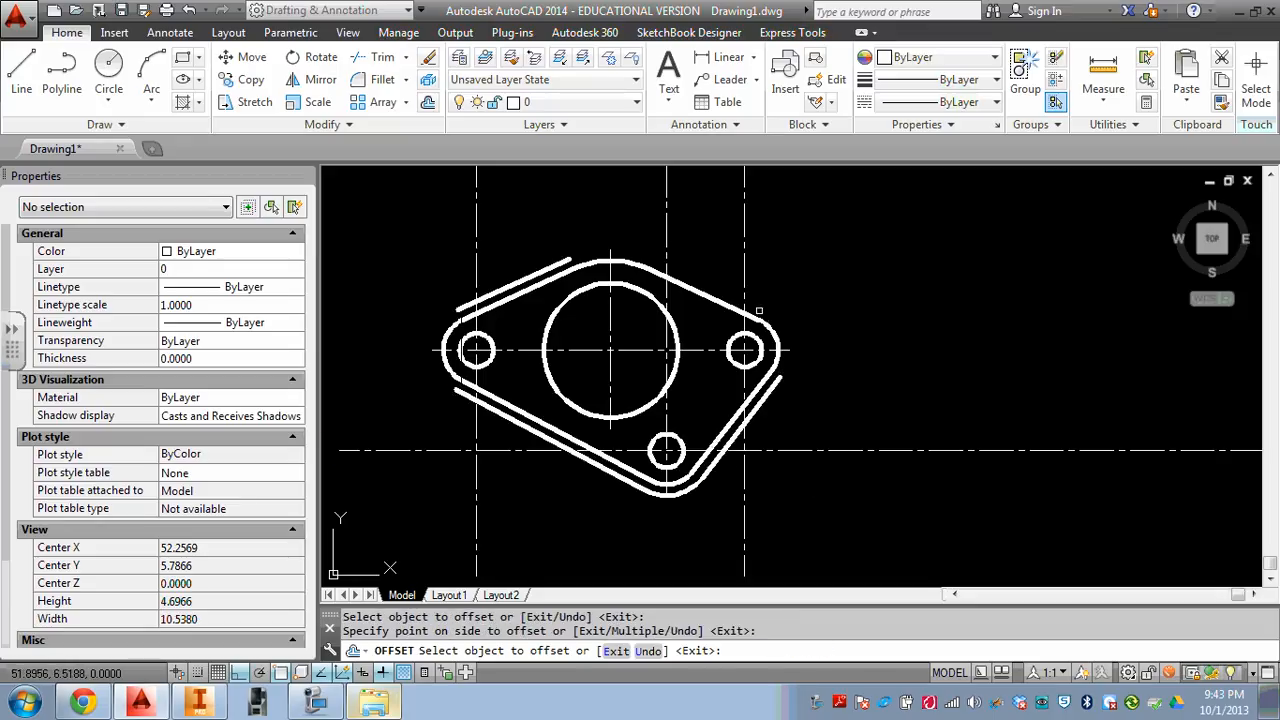
{"action": "left_click", "coordinate": [735, 308]}
{"action": "left_click", "coordinate": [740, 299]}
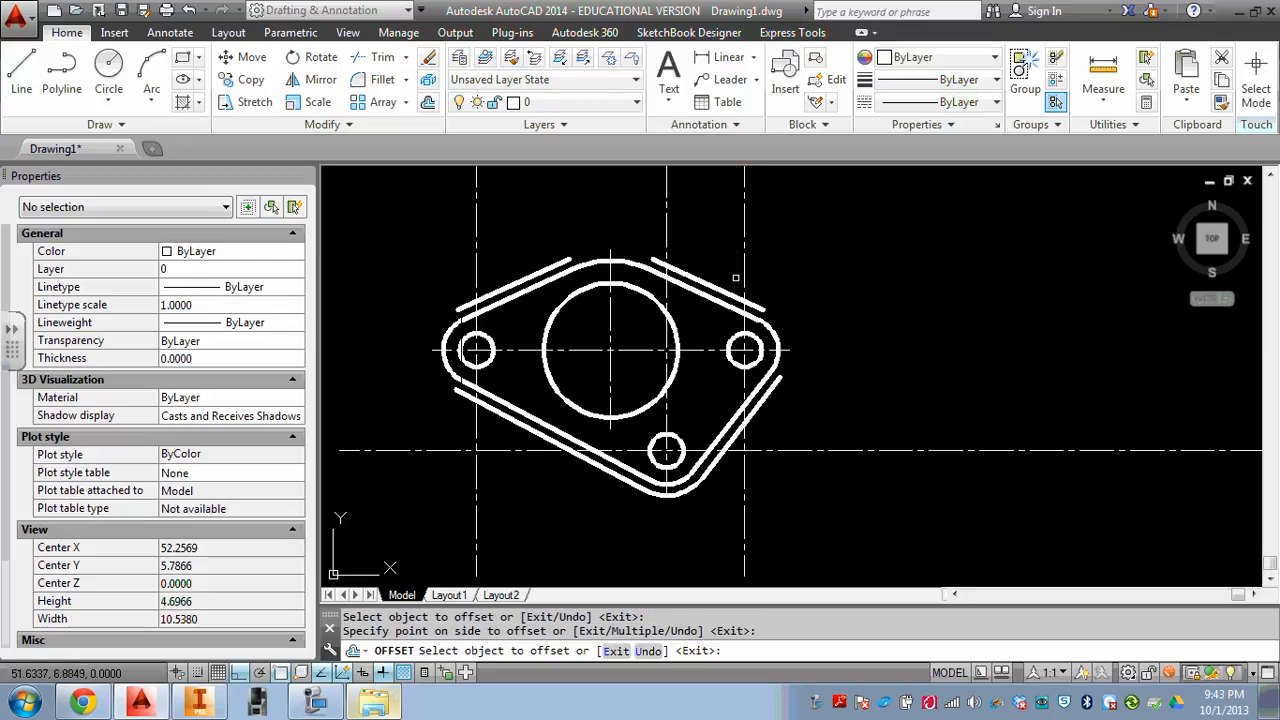
{"action": "key", "text": "Escape"}
Trim the left and right holes' vertical centerlines above the upper offset lines, using the offset lines as cutting edges
{"action": "type", "text": "tr"}
{"action": "key", "text": "Return"}
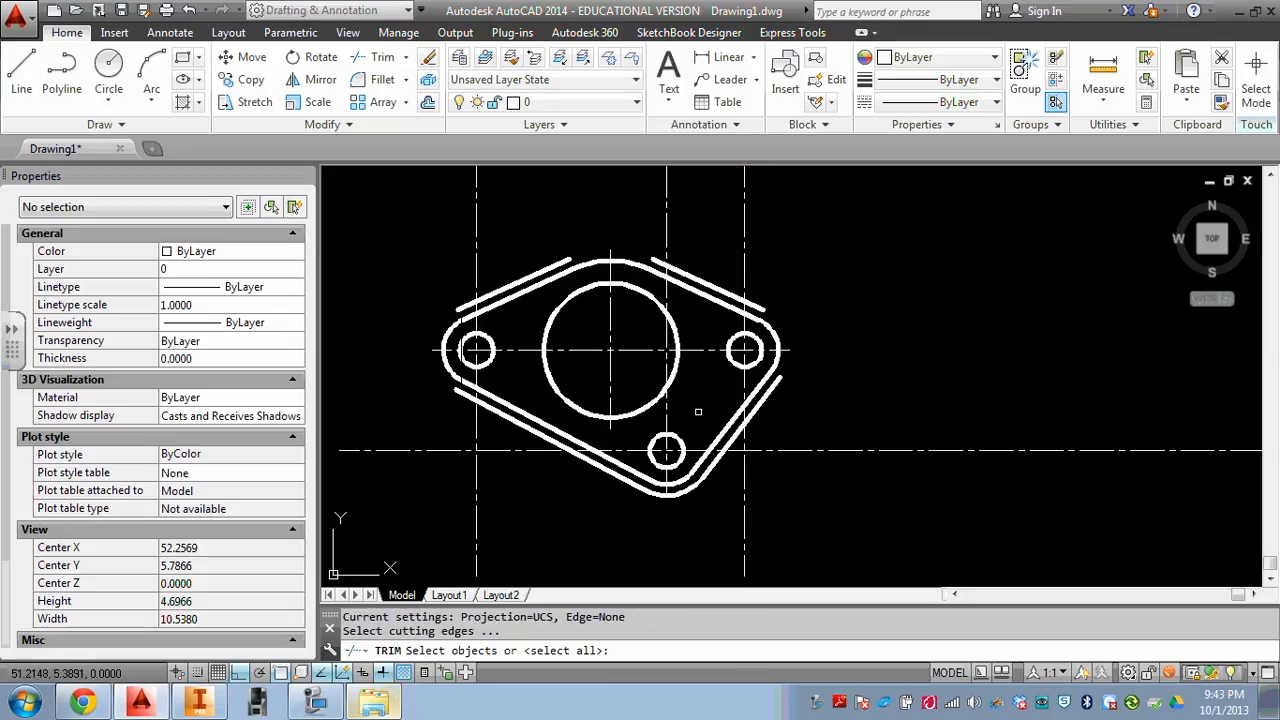
{"action": "left_click", "coordinate": [688, 485]}
{"action": "left_click", "coordinate": [735, 438]}
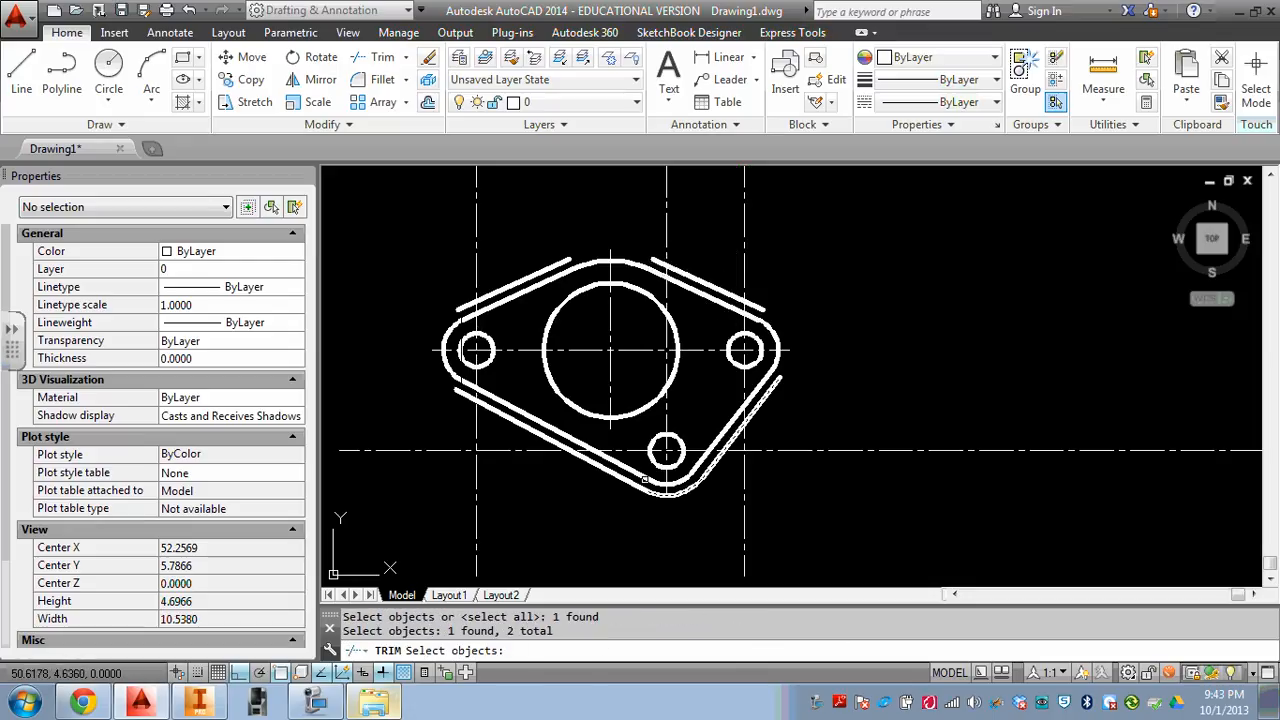
{"action": "left_click", "coordinate": [581, 387]}
{"action": "left_click", "coordinate": [542, 272]}
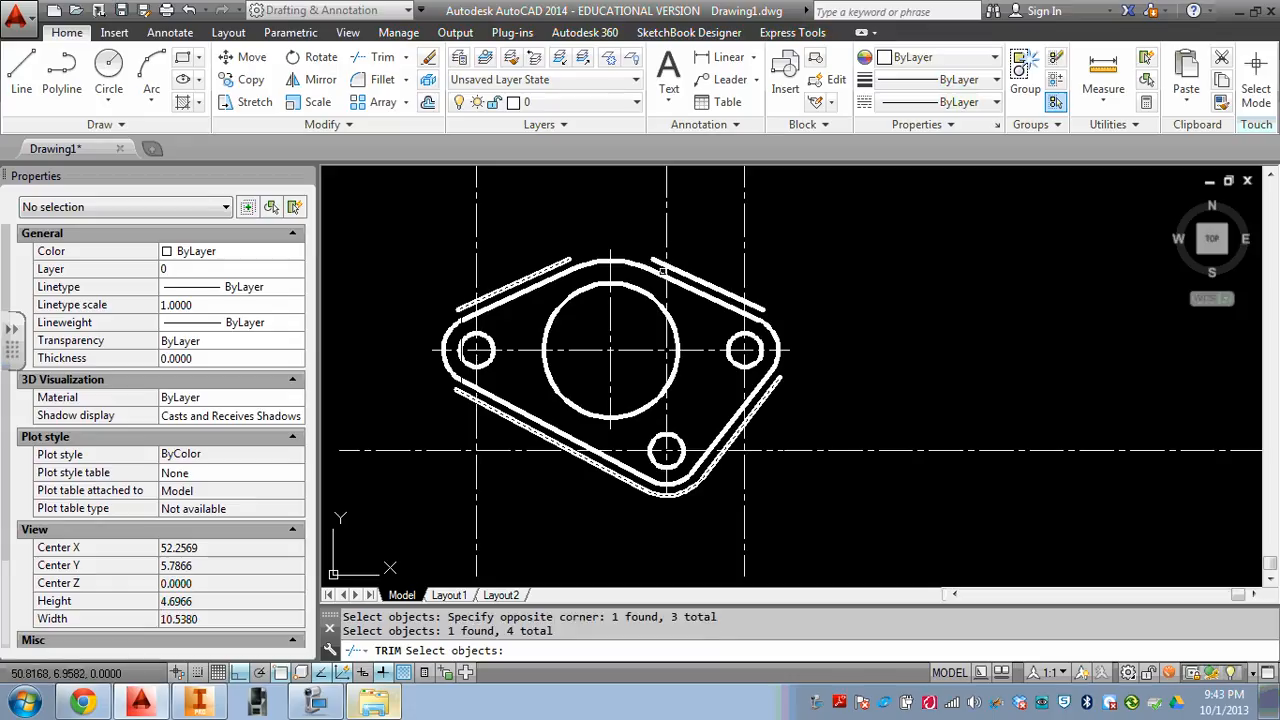
{"action": "left_click", "coordinate": [689, 276]}
{"action": "key", "text": "Return"}
{"action": "left_click", "coordinate": [499, 241]}
{"action": "left_click", "coordinate": [457, 256]}
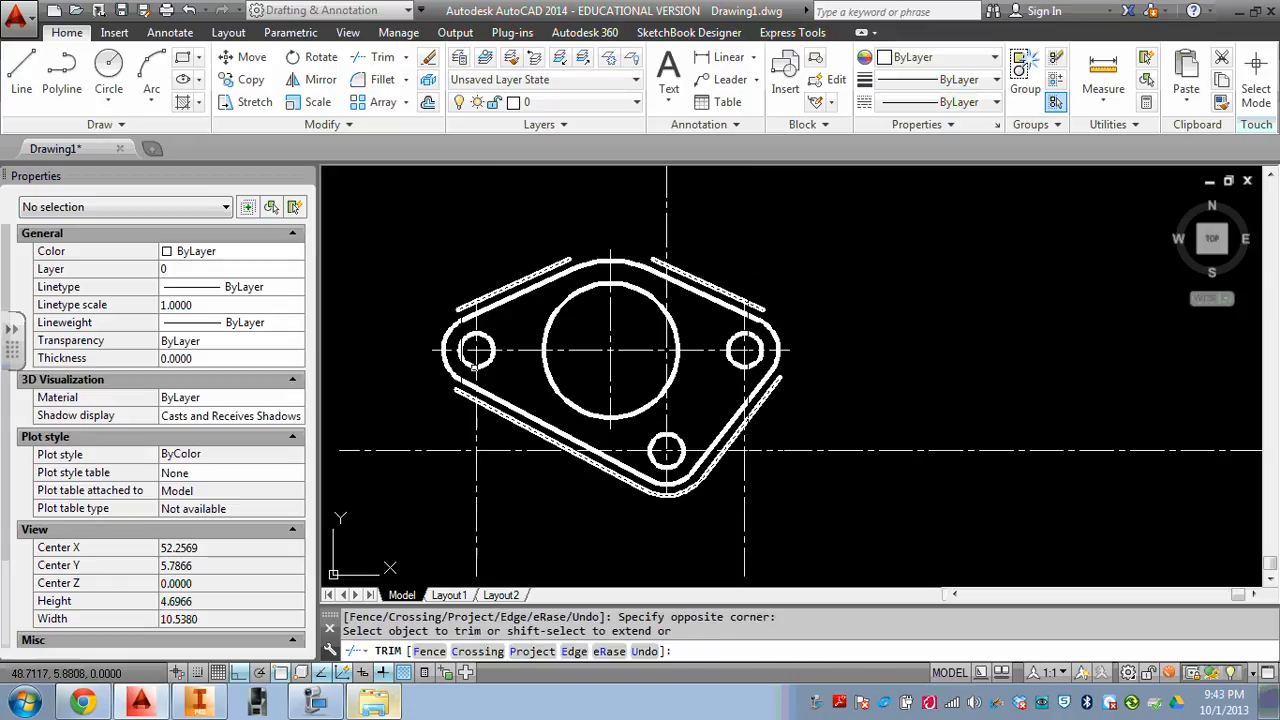
Trim the left and right holes' vertical centerlines below the lower offset lines
{"action": "left_click", "coordinate": [493, 501]}
{"action": "left_click", "coordinate": [458, 528]}
{"action": "left_click", "coordinate": [740, 490]}
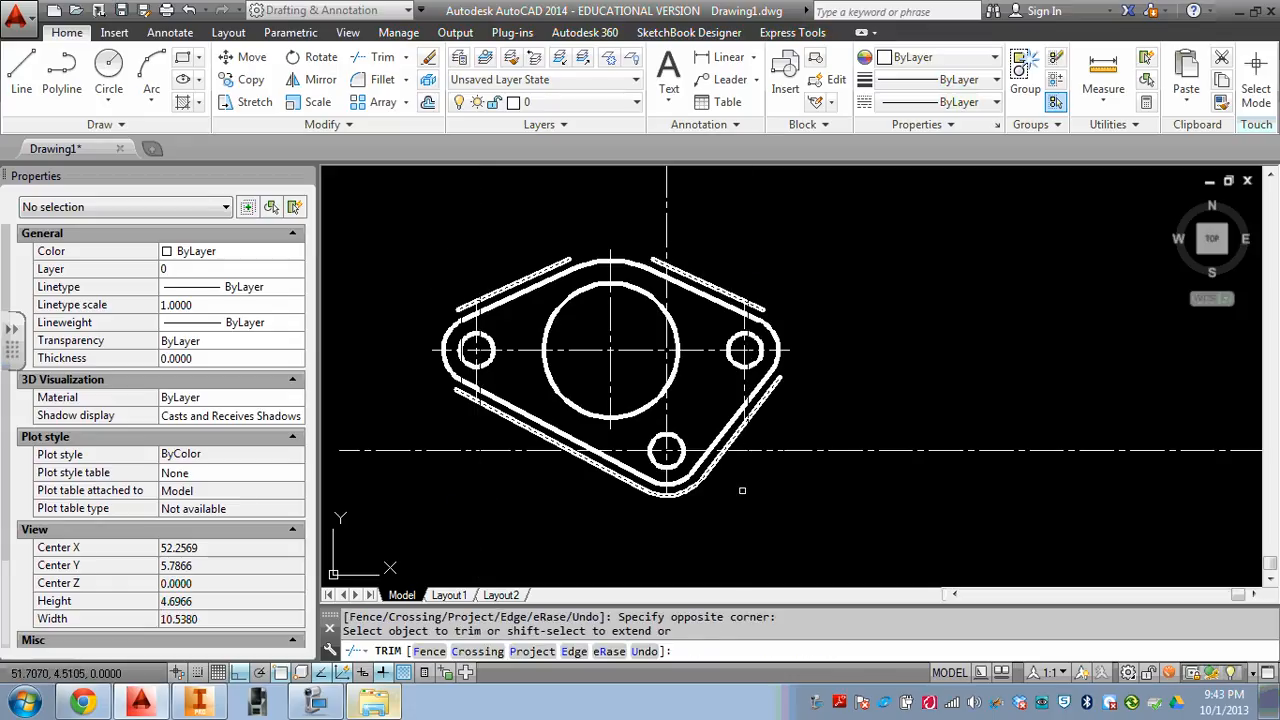
{"action": "key", "text": "Escape"}
Erase the lower-right and upper-right offset lines outside the outline
{"action": "left_click", "coordinate": [766, 400]}
{"action": "type", "text": "e"}
{"action": "key", "text": "Return"}
{"action": "type", "text": "e"}
{"action": "key", "text": "Return"}
{"action": "left_click", "coordinate": [750, 300]}
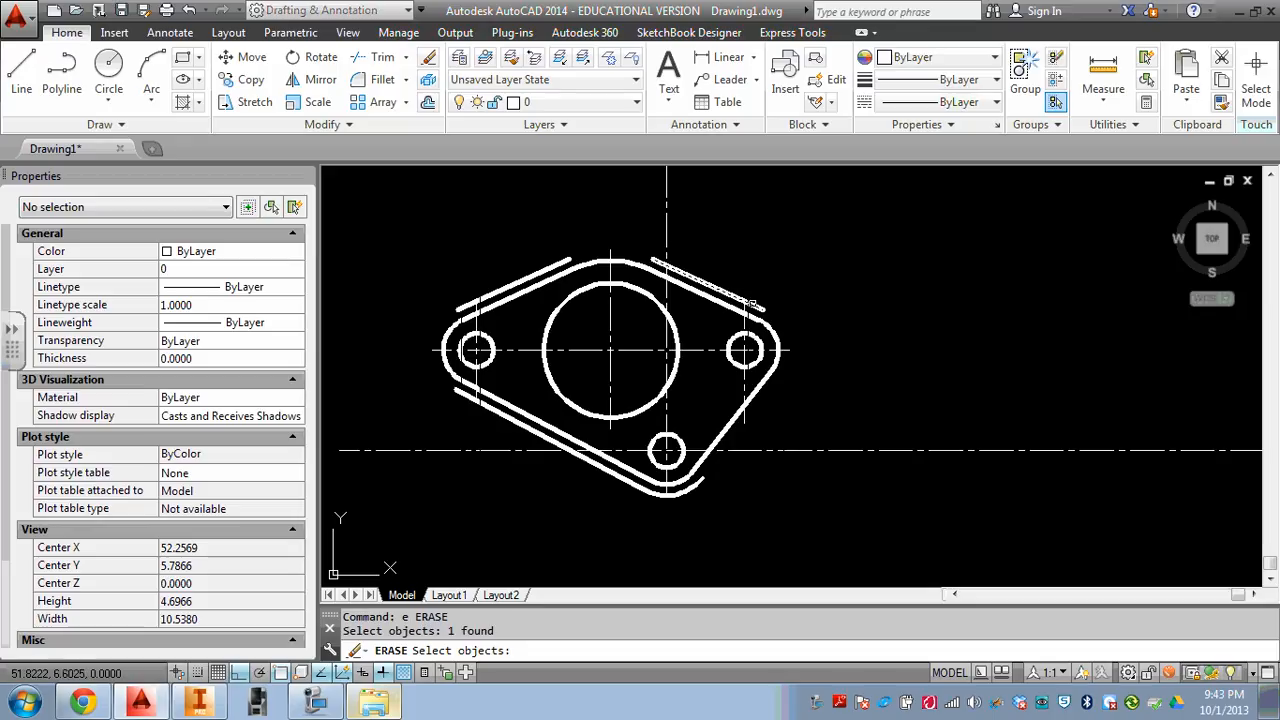
{"action": "key", "text": "Return"}
Erase the upper-left and lower-left offset lines outside the outline
{"action": "key", "text": "Return"}
{"action": "left_click", "coordinate": [515, 285]}
{"action": "key", "text": "Return"}
{"action": "key", "text": "Return"}
{"action": "left_click", "coordinate": [525, 428]}
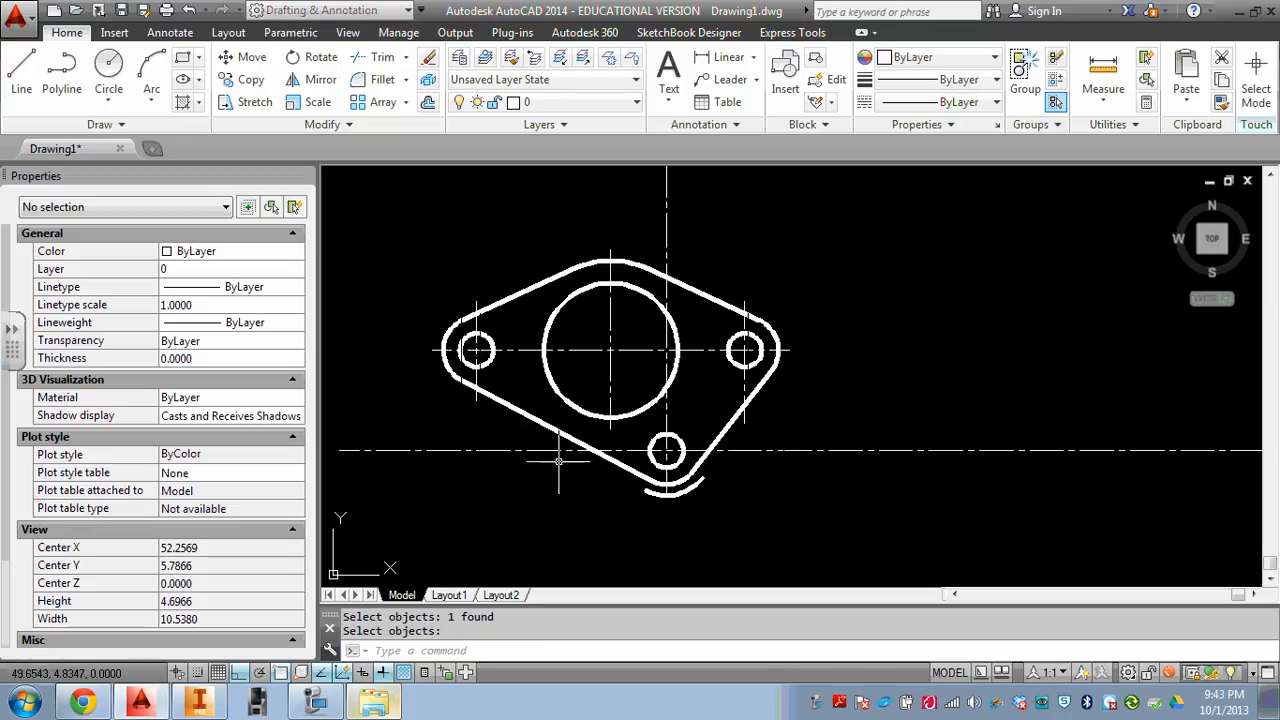
{"action": "key", "text": "Return"}
Erase the offset arc below the outline's bottom corner
{"action": "key", "text": "Return"}
{"action": "left_click", "coordinate": [658, 490]}
{"action": "key", "text": "Return"}
{"action": "key", "text": "Escape"}
{"action": "key", "text": "Escape"}
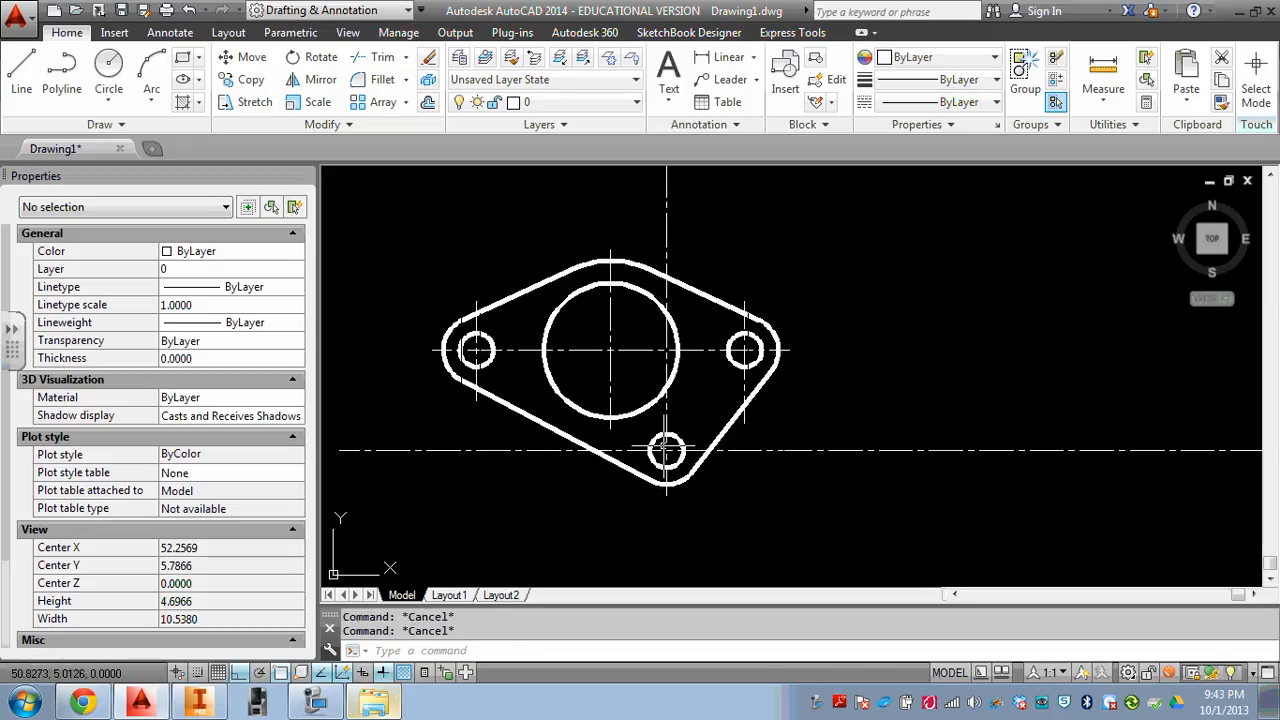
Offset the lower small hole's circle outward by 0.125
{"action": "type", "text": "o"}
{"action": "key", "text": "Return"}
{"action": "type", "text": ".125"}
{"action": "key", "text": "Return"}
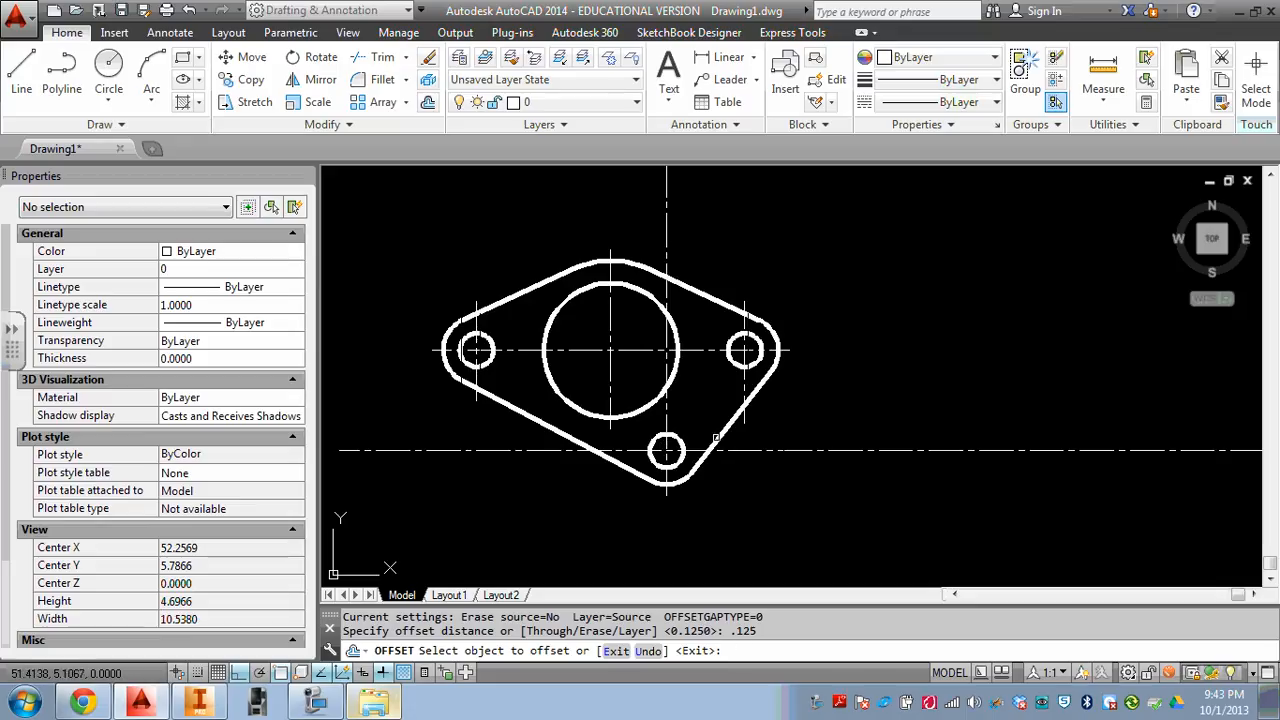
{"action": "left_click", "coordinate": [666, 450]}
{"action": "left_click", "coordinate": [700, 415]}
{"action": "key", "text": "Escape"}
Trim the lower hole's vertical centerline above its offset circle, using that circle as the cutting edge
{"action": "type", "text": "tr"}
{"action": "key", "text": "Return"}
{"action": "scroll", "coordinate": [690, 447], "scroll_direction": "up", "scroll_amount": 4}
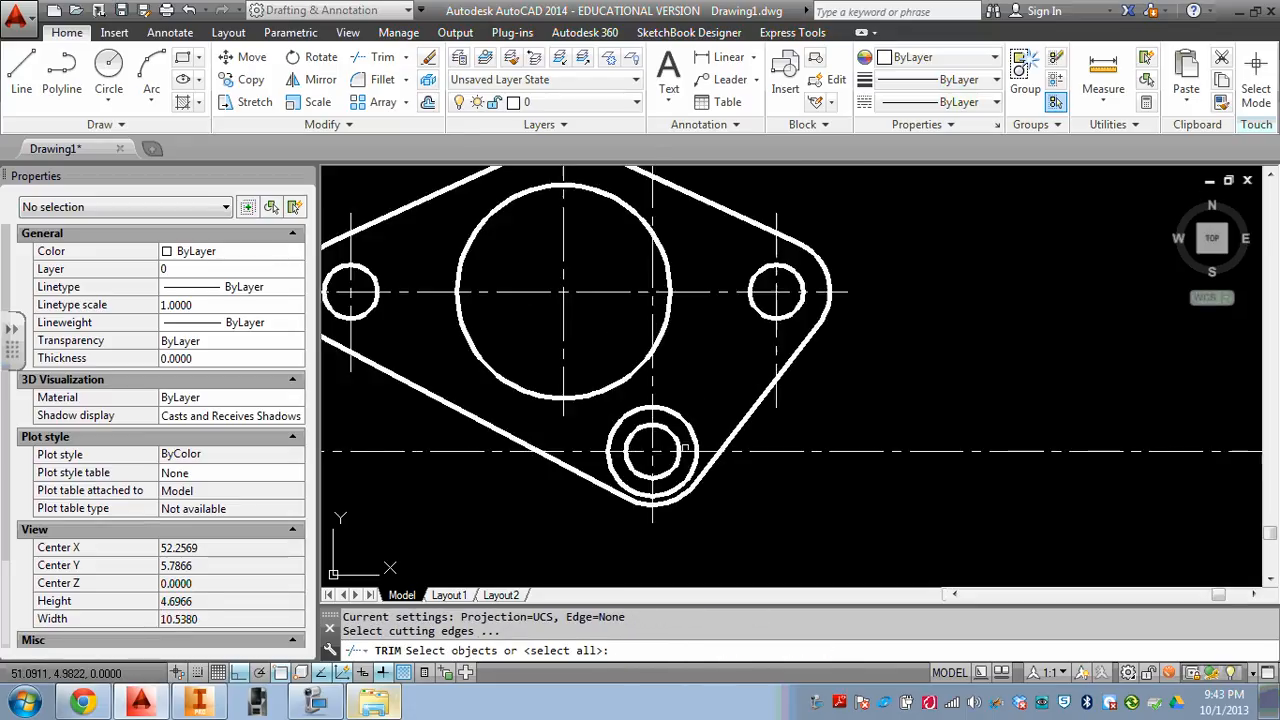
{"action": "left_click", "coordinate": [698, 396]}
{"action": "left_click", "coordinate": [668, 416]}
{"action": "key", "text": "Return"}
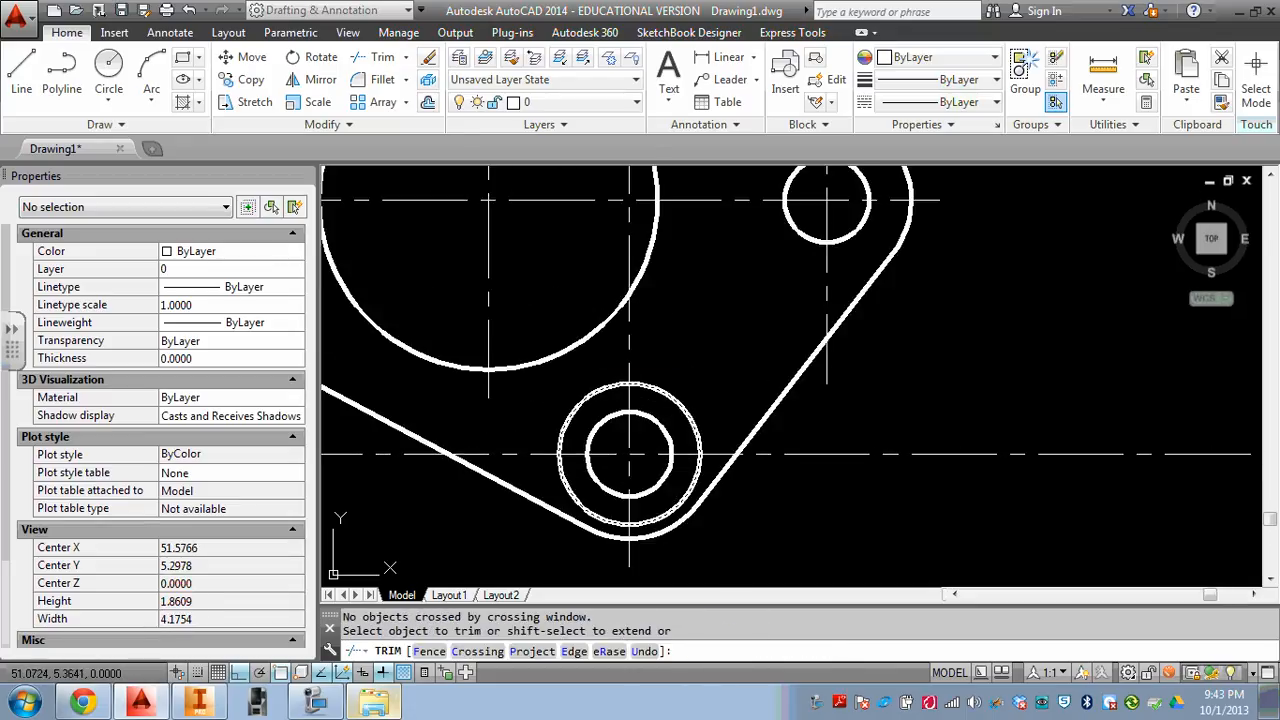
{"action": "left_click", "coordinate": [678, 361]}
{"action": "left_click", "coordinate": [596, 344]}
Trim the lower hole's horizontal centerline on both sides of its offset circle
{"action": "left_click", "coordinate": [834, 435]}
{"action": "left_click", "coordinate": [798, 493]}
{"action": "left_click", "coordinate": [503, 435]}
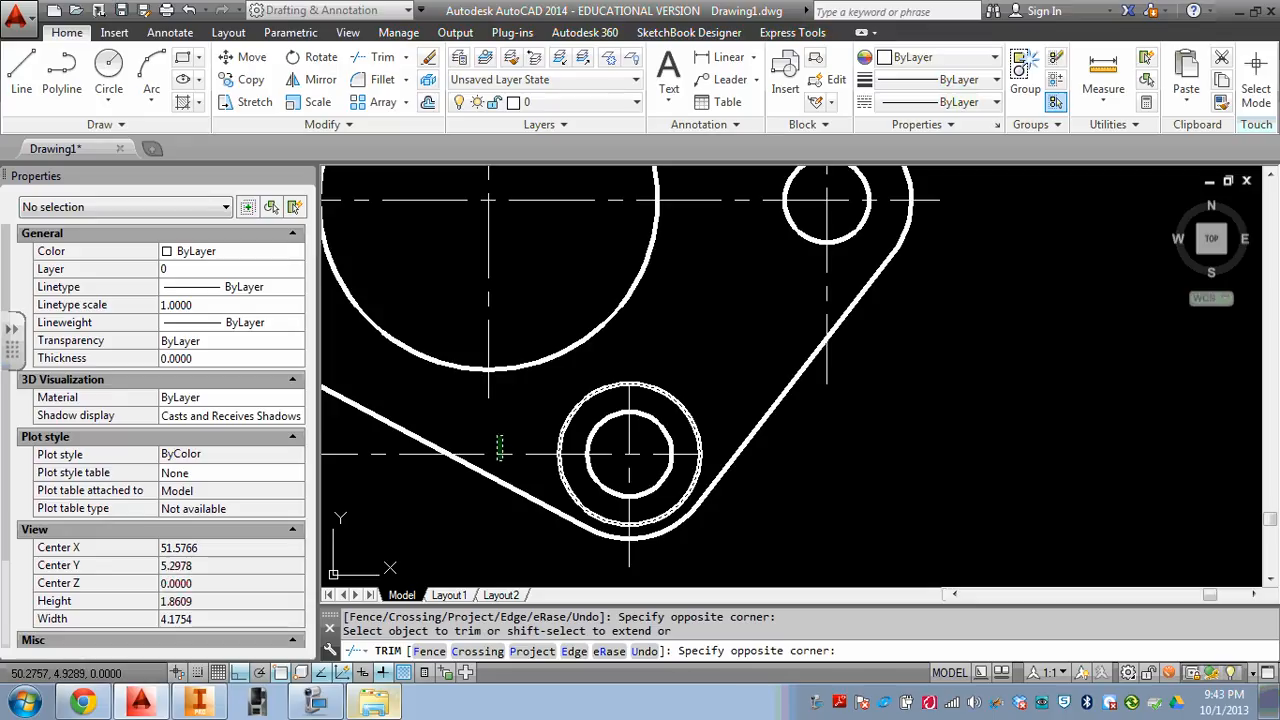
{"action": "key", "text": "Escape"}
Erase the offset circle around the lower hole
{"action": "left_click", "coordinate": [632, 385]}
{"action": "type", "text": "e"}
{"action": "key", "text": "Return"}
{"action": "scroll", "coordinate": [632, 447], "scroll_direction": "down", "scroll_amount": 2}
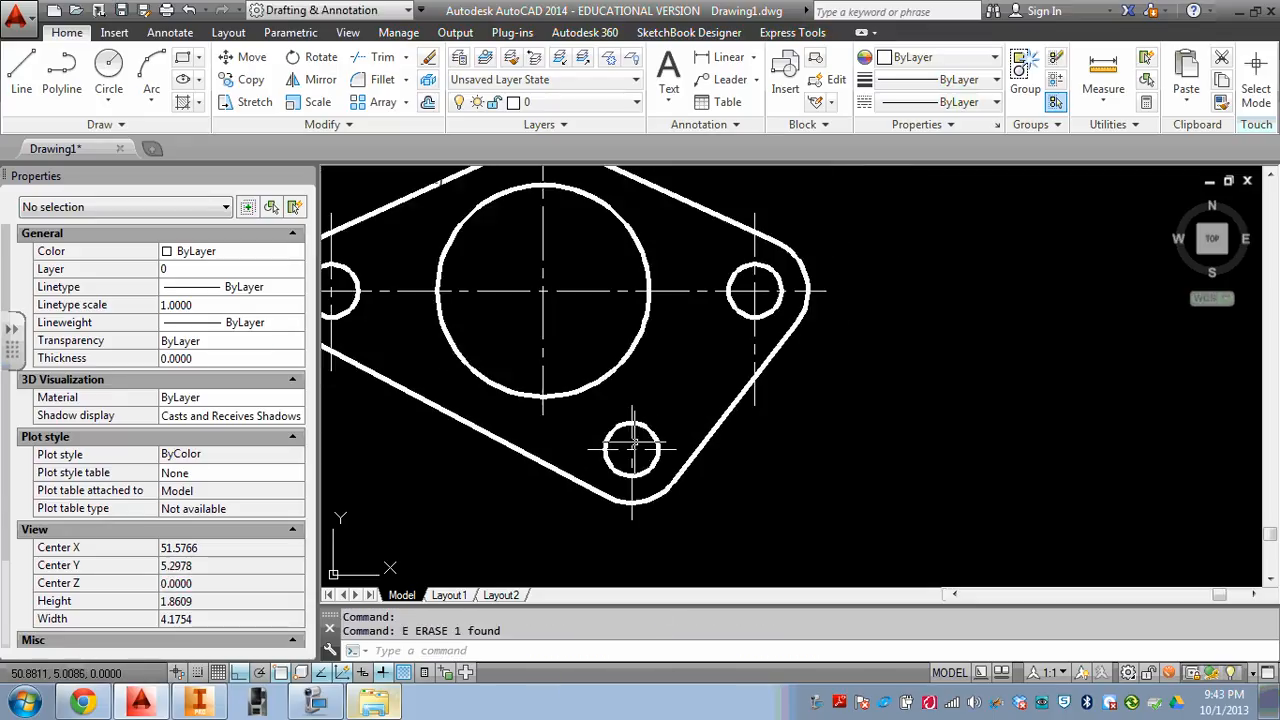
Add a horizontal linear dimension above the part between the left hole's and the large hole's vertical centerlines
{"action": "scroll", "coordinate": [634, 442], "scroll_direction": "down", "scroll_amount": 2}
{"action": "scroll", "coordinate": [716, 342], "scroll_direction": "up", "scroll_amount": 4}
{"action": "scroll", "coordinate": [612, 410], "scroll_direction": "down", "scroll_amount": 2}
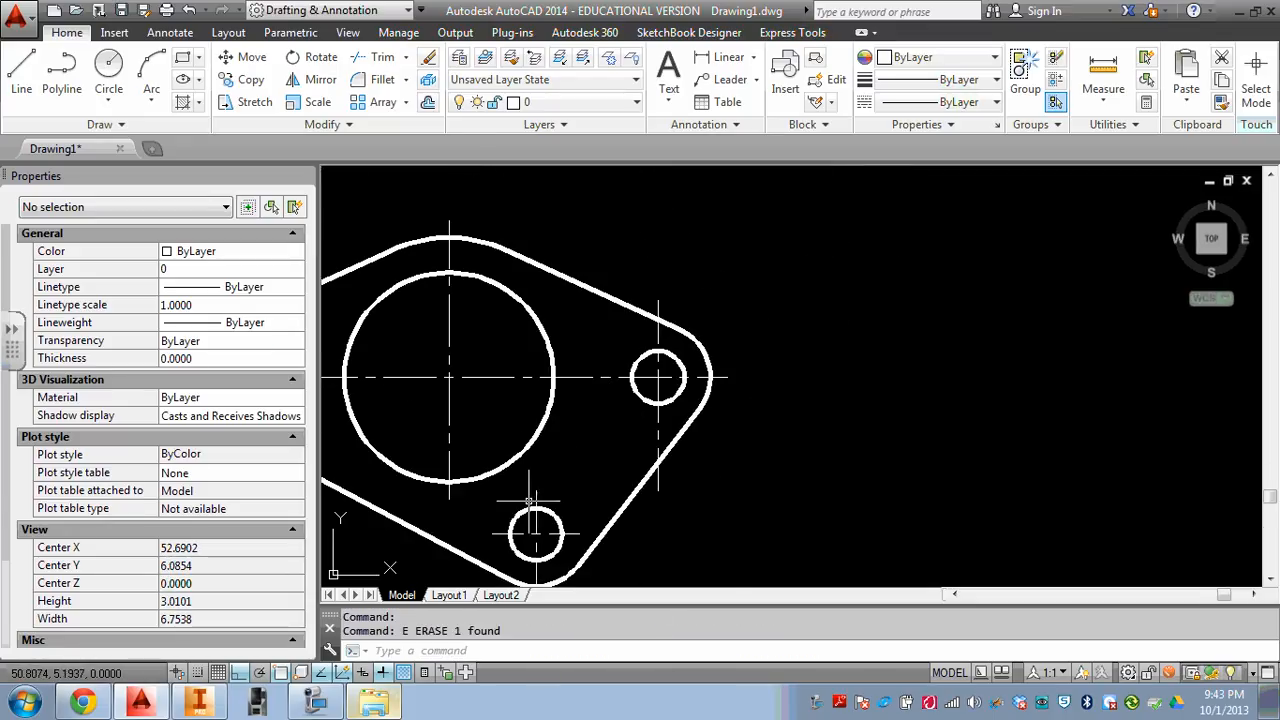
{"action": "middle_click_drag", "start_coordinate": [530, 500], "coordinate": [712, 456]}
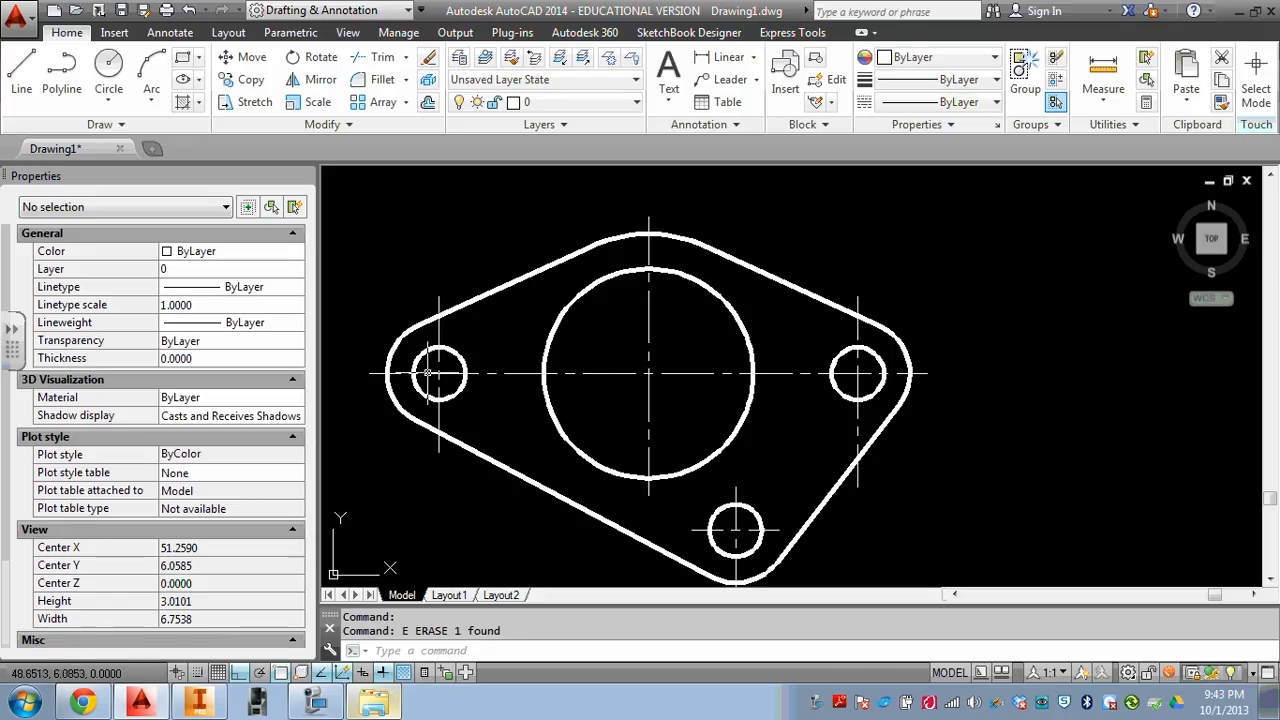
{"action": "scroll", "coordinate": [430, 380], "scroll_direction": "up", "scroll_amount": 2}
{"action": "scroll", "coordinate": [432, 385], "scroll_direction": "down", "scroll_amount": 2}
{"action": "left_click", "coordinate": [722, 57]}
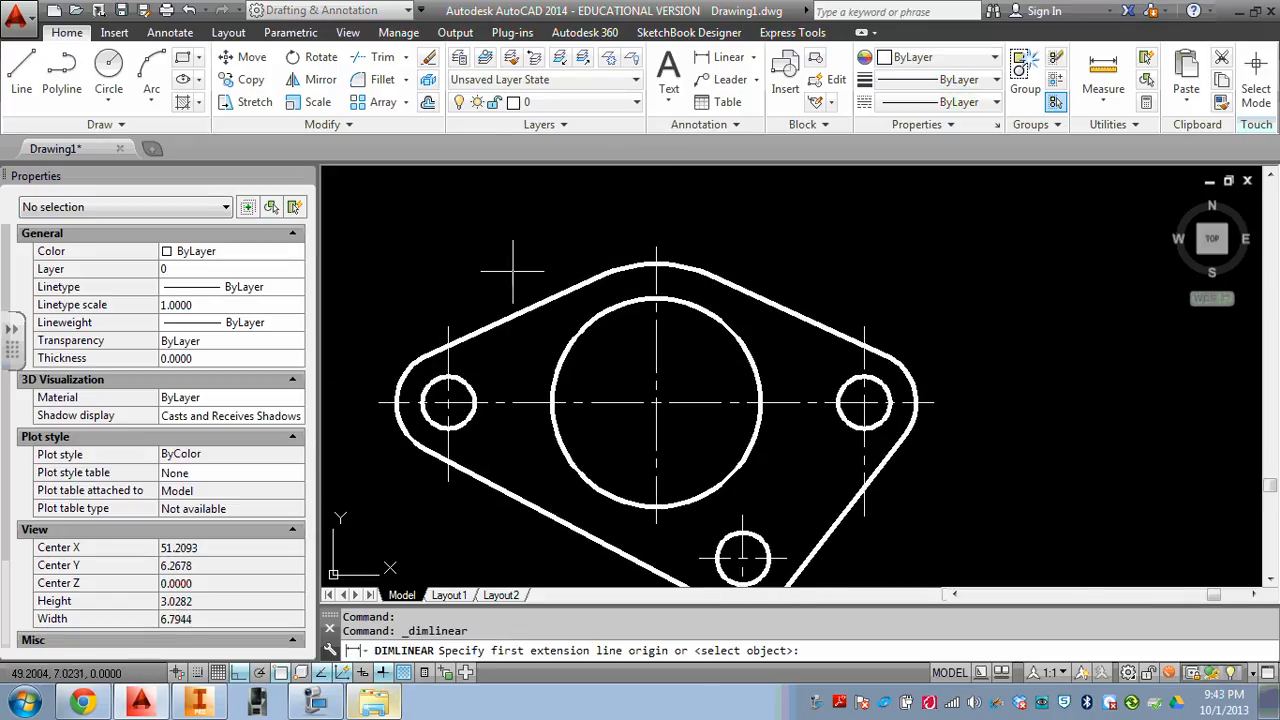
{"action": "left_click", "coordinate": [447, 326]}
{"action": "left_click", "coordinate": [656, 248]}
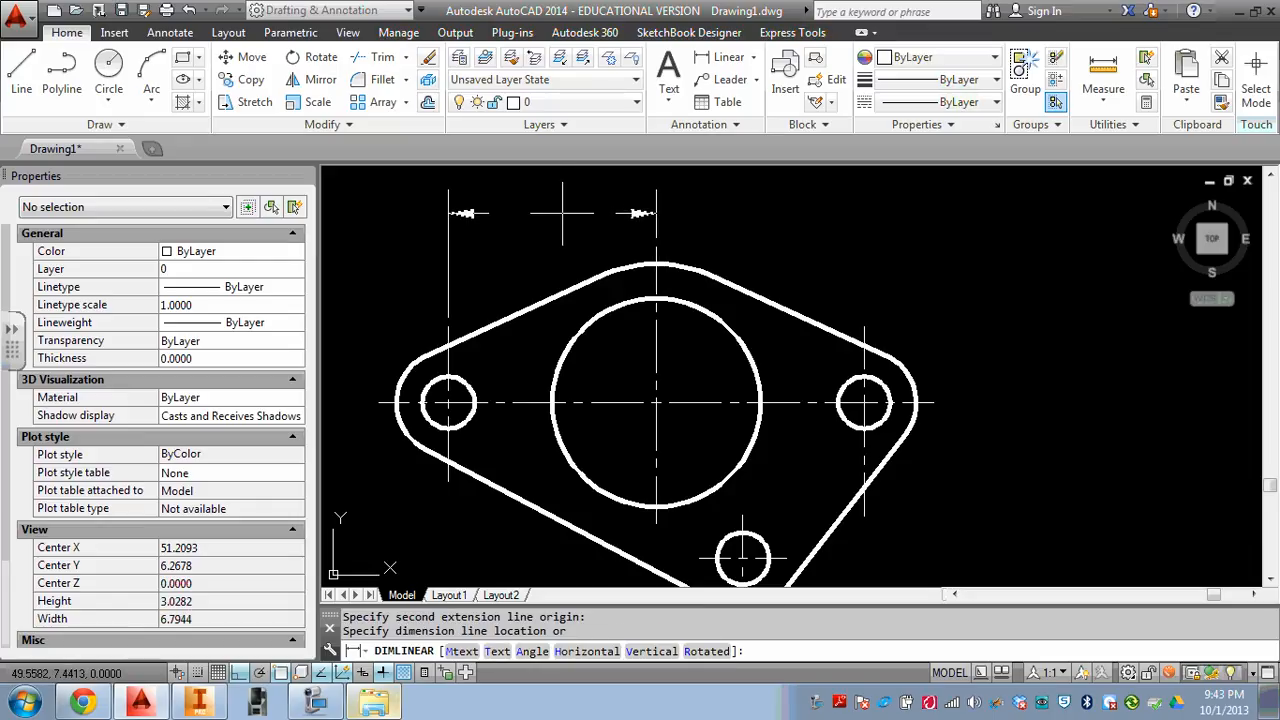
{"action": "left_click", "coordinate": [568, 202]}
Add a horizontal linear dimension between the left and right holes' vertical centerlines, stacked above the existing dimension
{"action": "scroll", "coordinate": [487, 460], "scroll_direction": "down", "scroll_amount": 2}
{"action": "right_click", "coordinate": [586, 490]}
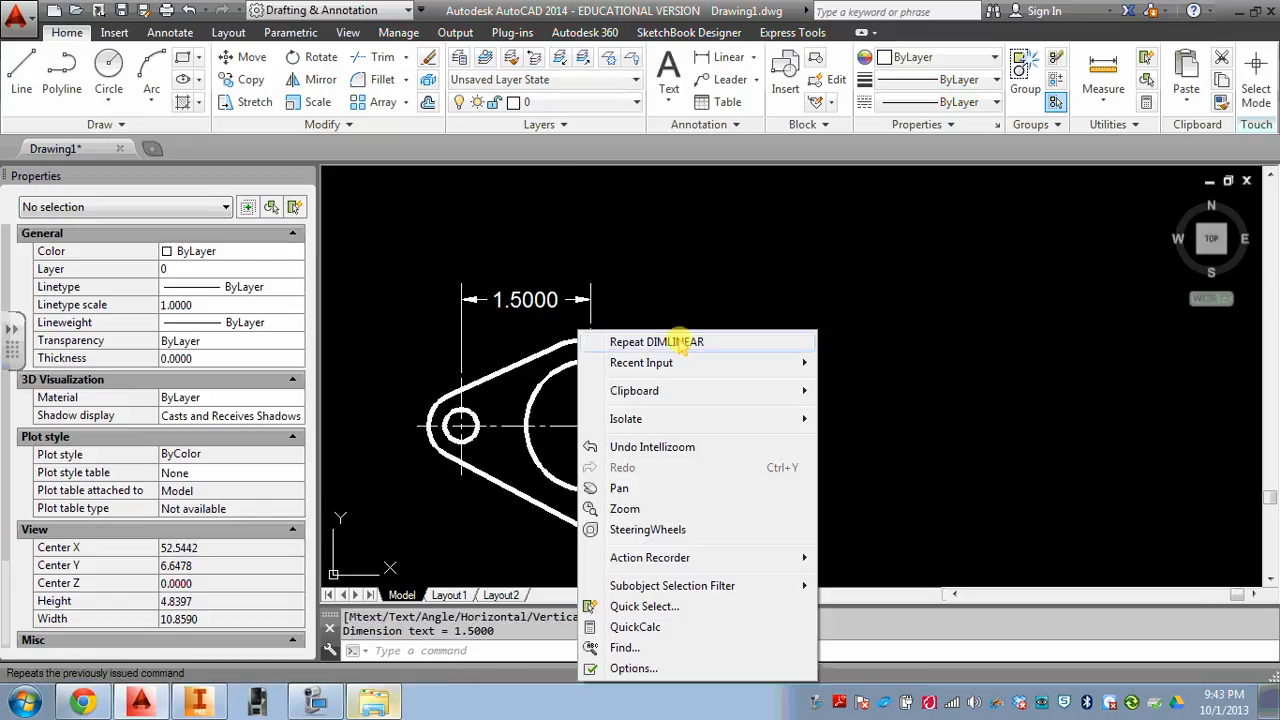
{"action": "left_click", "coordinate": [625, 500]}
{"action": "left_click", "coordinate": [460, 378]}
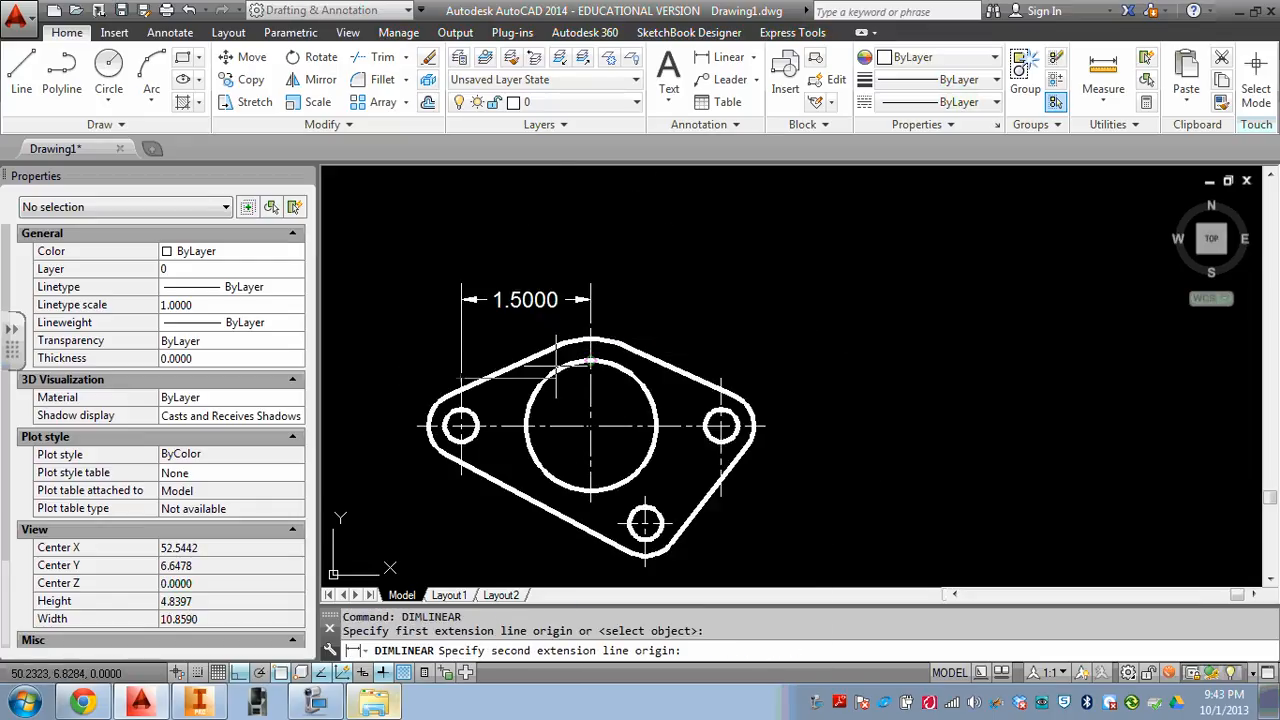
{"action": "left_click", "coordinate": [720, 378]}
{"action": "left_click", "coordinate": [633, 256]}
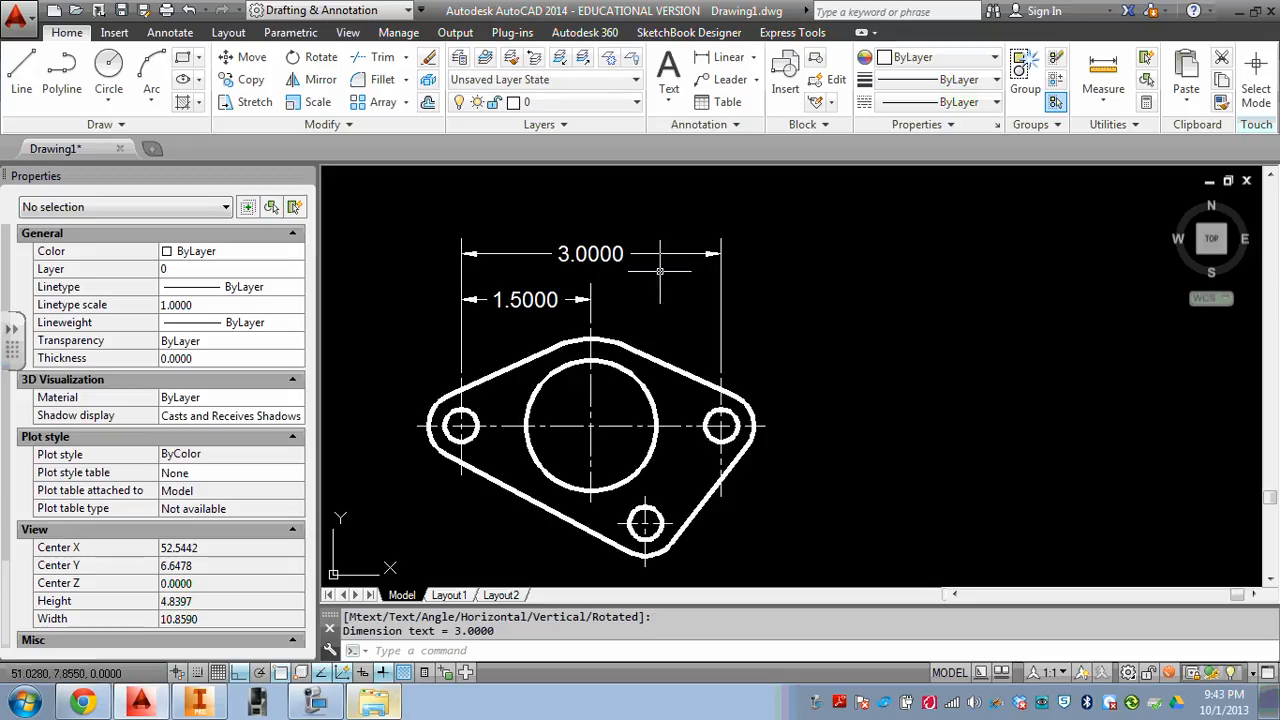
Add a horizontal linear dimension below the part between the large hole's and the lower hole's vertical centerlines
{"action": "key", "text": "Return"}
{"action": "middle_click_drag", "start_coordinate": [644, 297], "coordinate": [650, 262]}
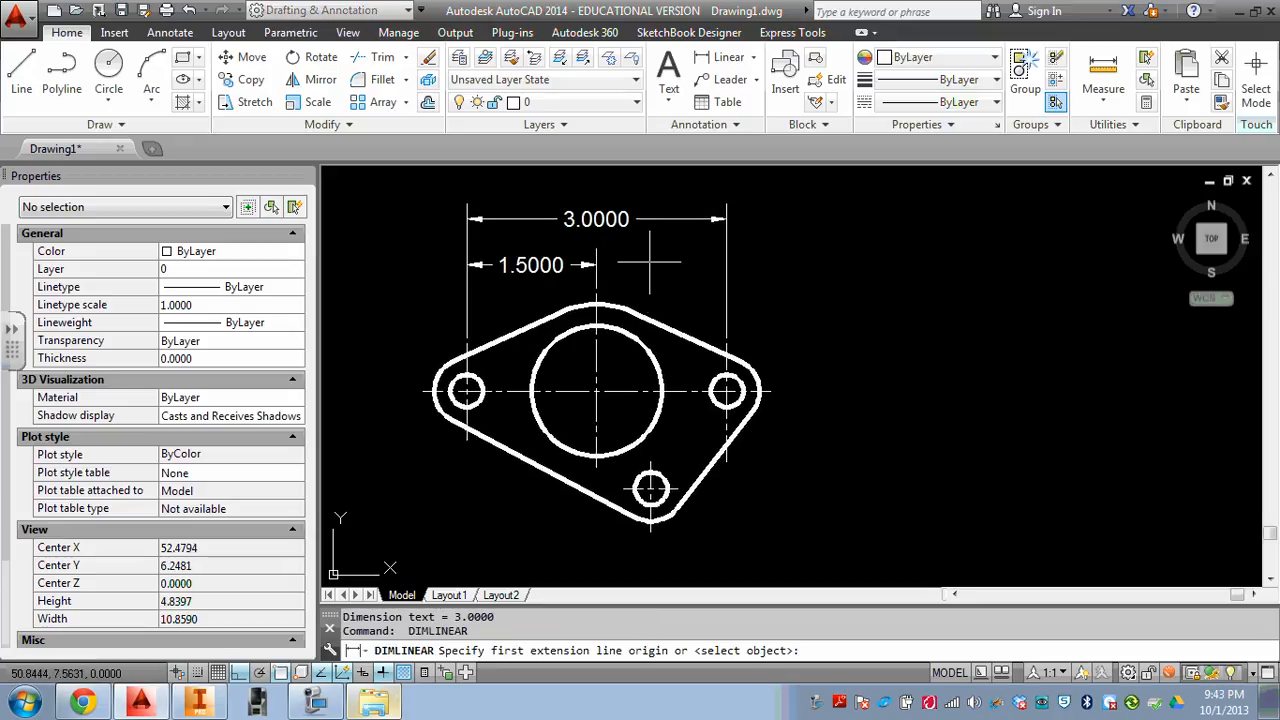
{"action": "left_click", "coordinate": [596, 466]}
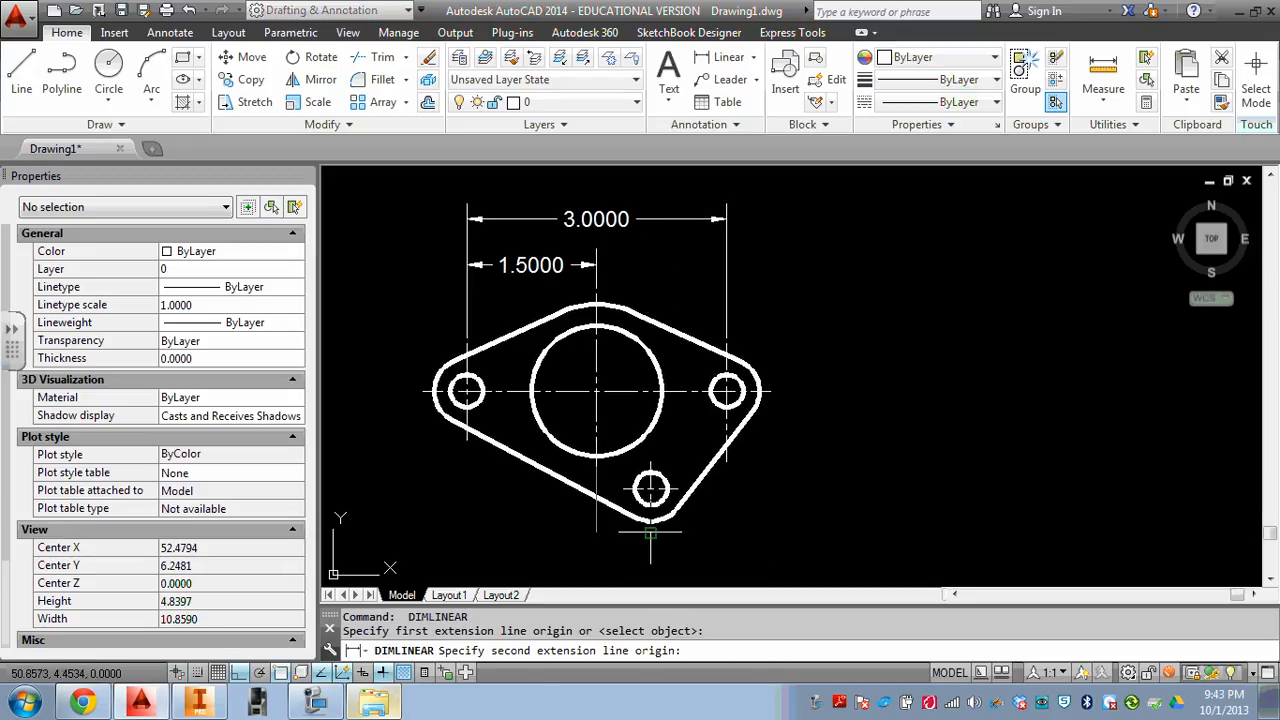
{"action": "left_click", "coordinate": [650, 488]}
{"action": "left_click", "coordinate": [625, 560]}
Add a vertical linear dimension to the right of the part between the lower and upper horizontal centerlines
{"action": "middle_click_drag", "start_coordinate": [731, 516], "coordinate": [733, 505]}
{"action": "key", "text": "Return"}
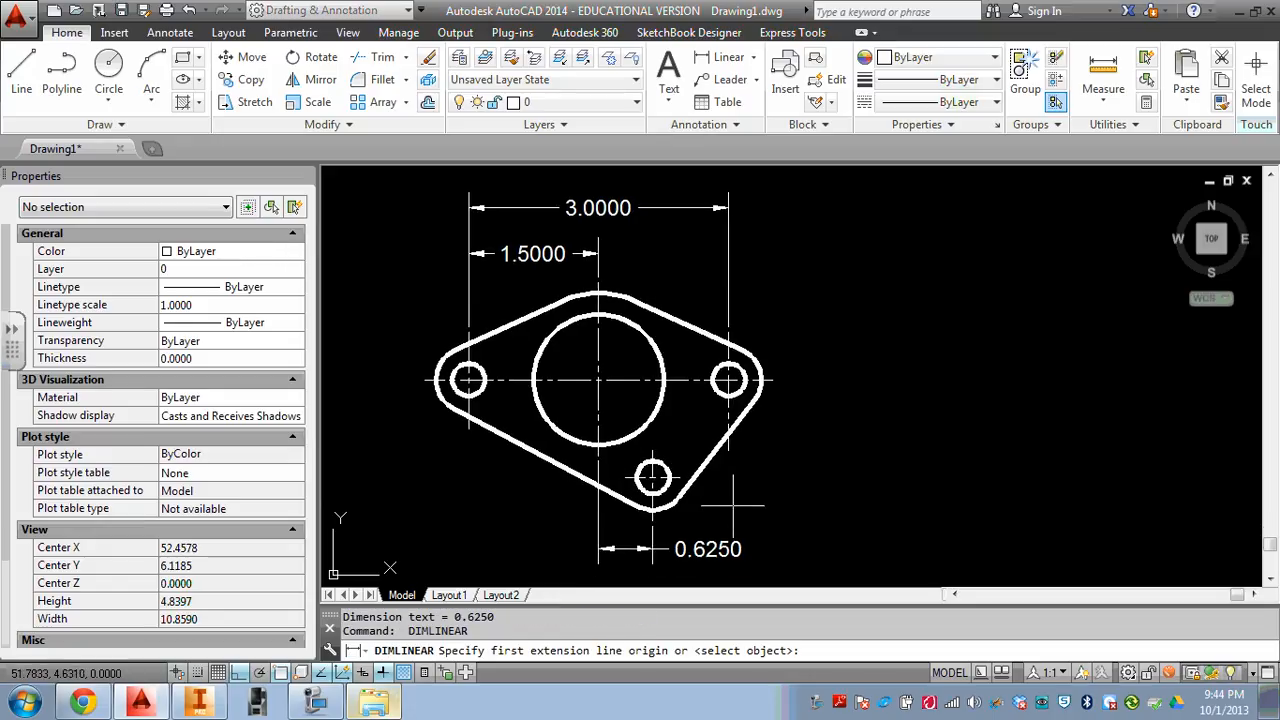
{"action": "left_click", "coordinate": [680, 478]}
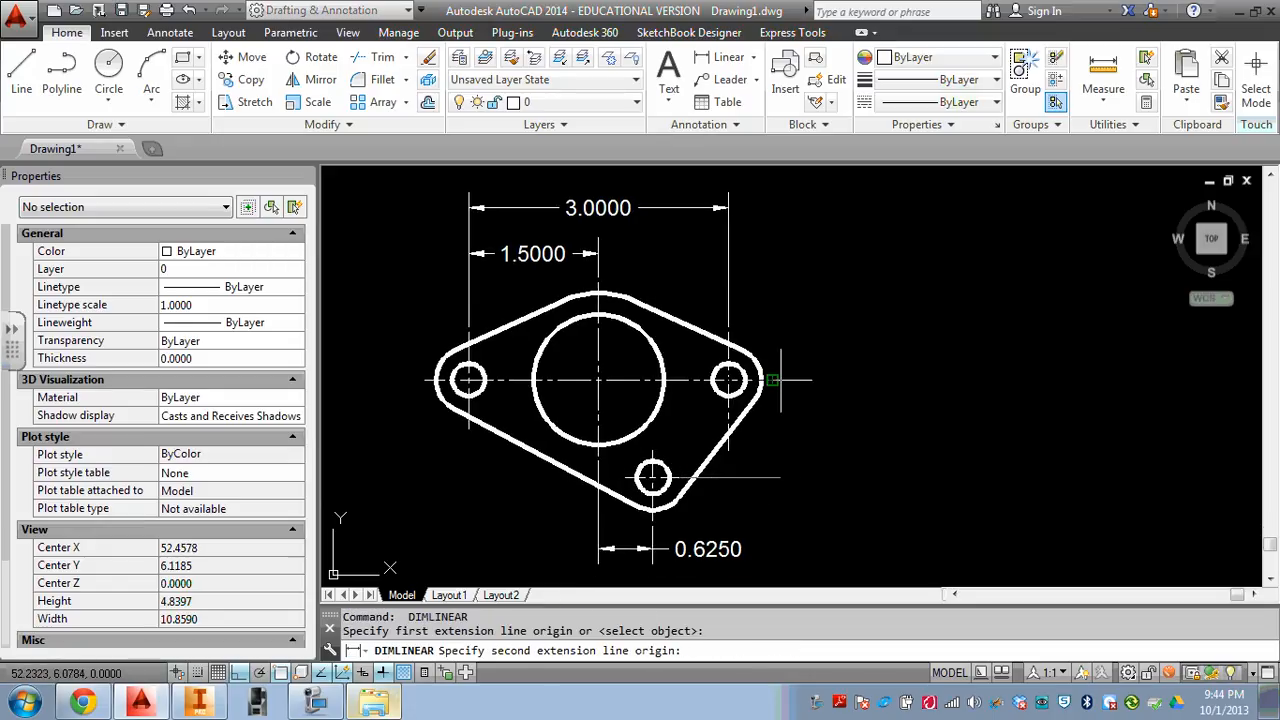
{"action": "left_click", "coordinate": [764, 380]}
{"action": "left_click", "coordinate": [816, 428]}
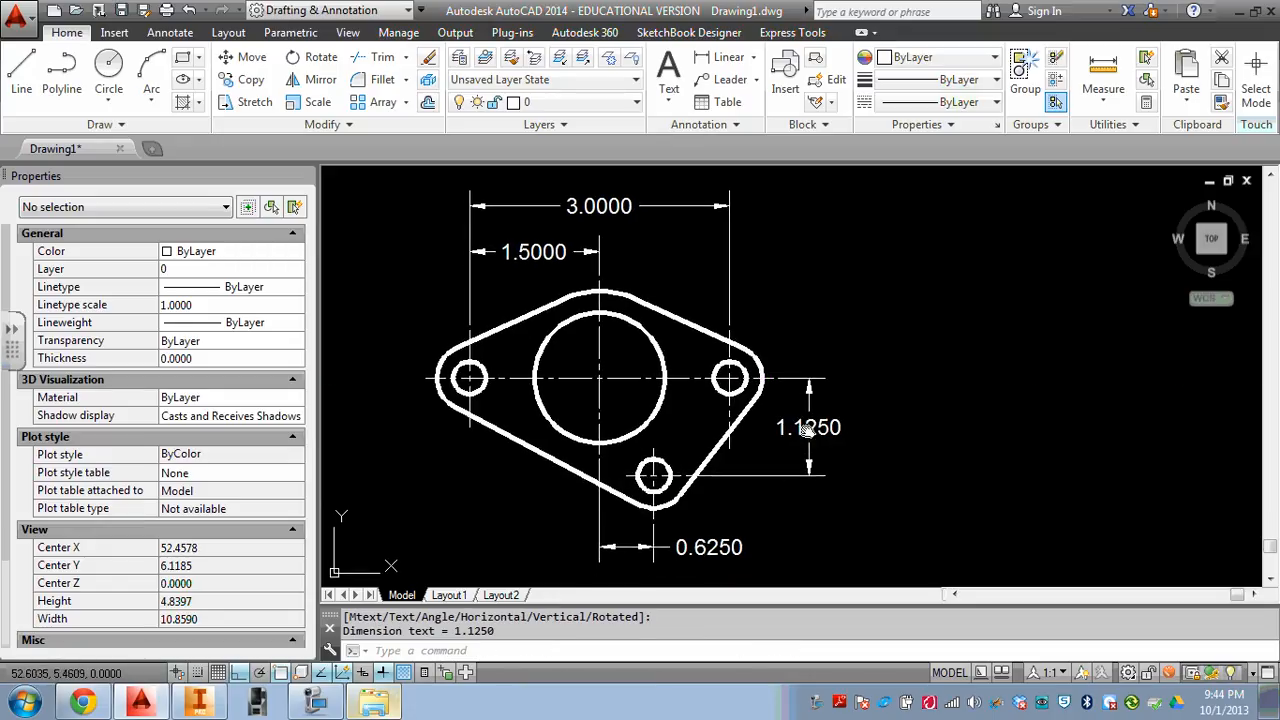
Add a diameter dimension to the small right hole, with its text above and outside the part
{"action": "middle_click_drag", "start_coordinate": [816, 428], "coordinate": [835, 405]}
{"action": "left_click", "coordinate": [754, 58]}
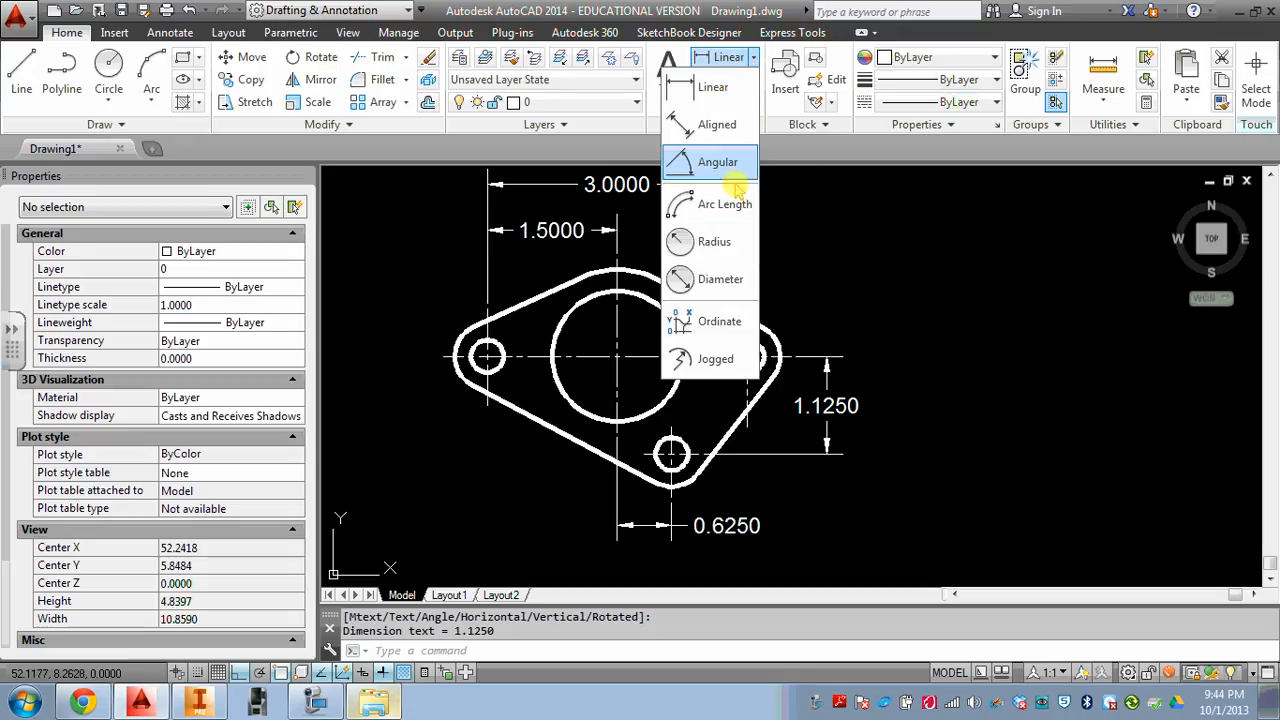
{"action": "left_click", "coordinate": [712, 294]}
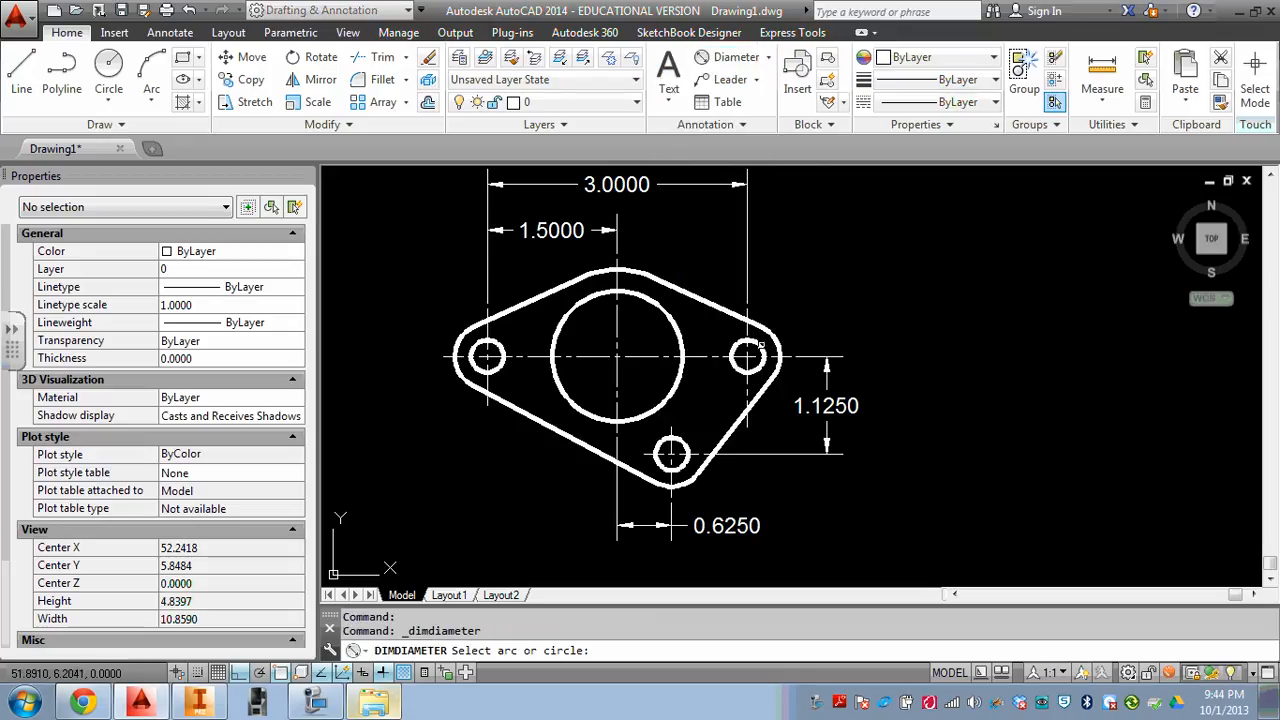
{"action": "left_click", "coordinate": [760, 345]}
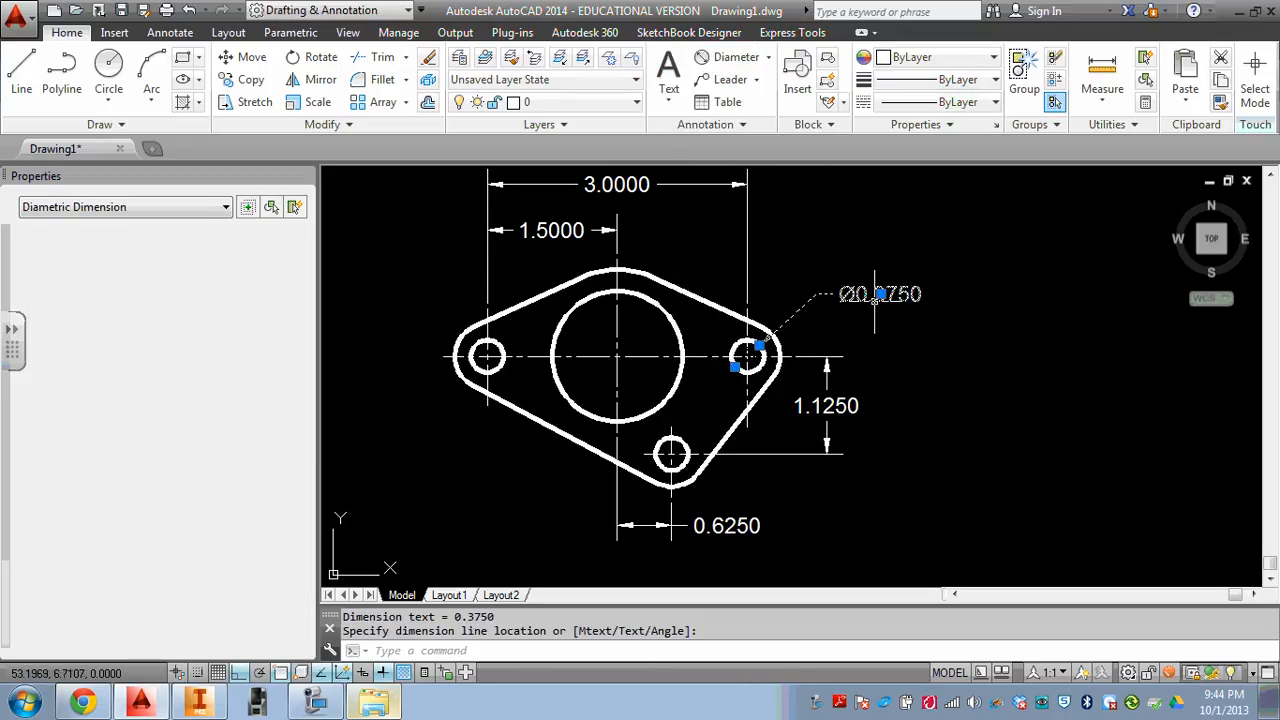
Append TYP on a second line beneath the value of the small right hole's diameter dimension
{"action": "double_click", "coordinate": [876, 296]}
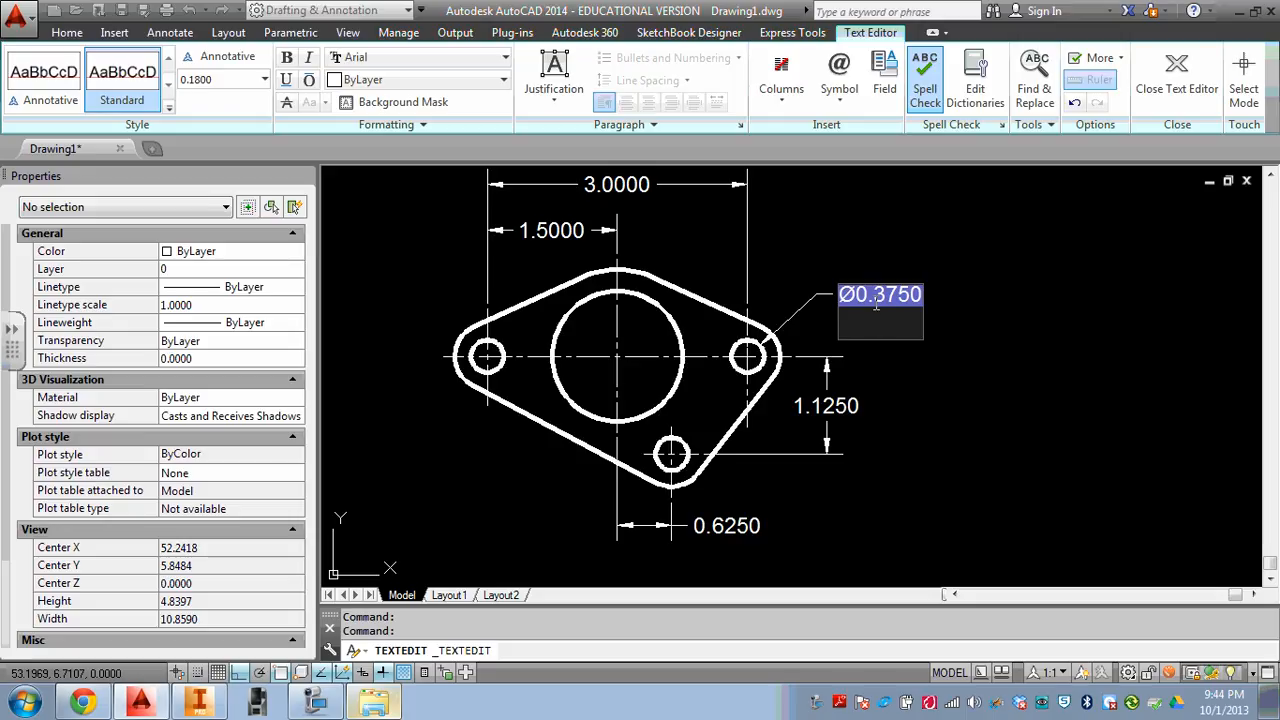
{"action": "type", "text": "typ"}
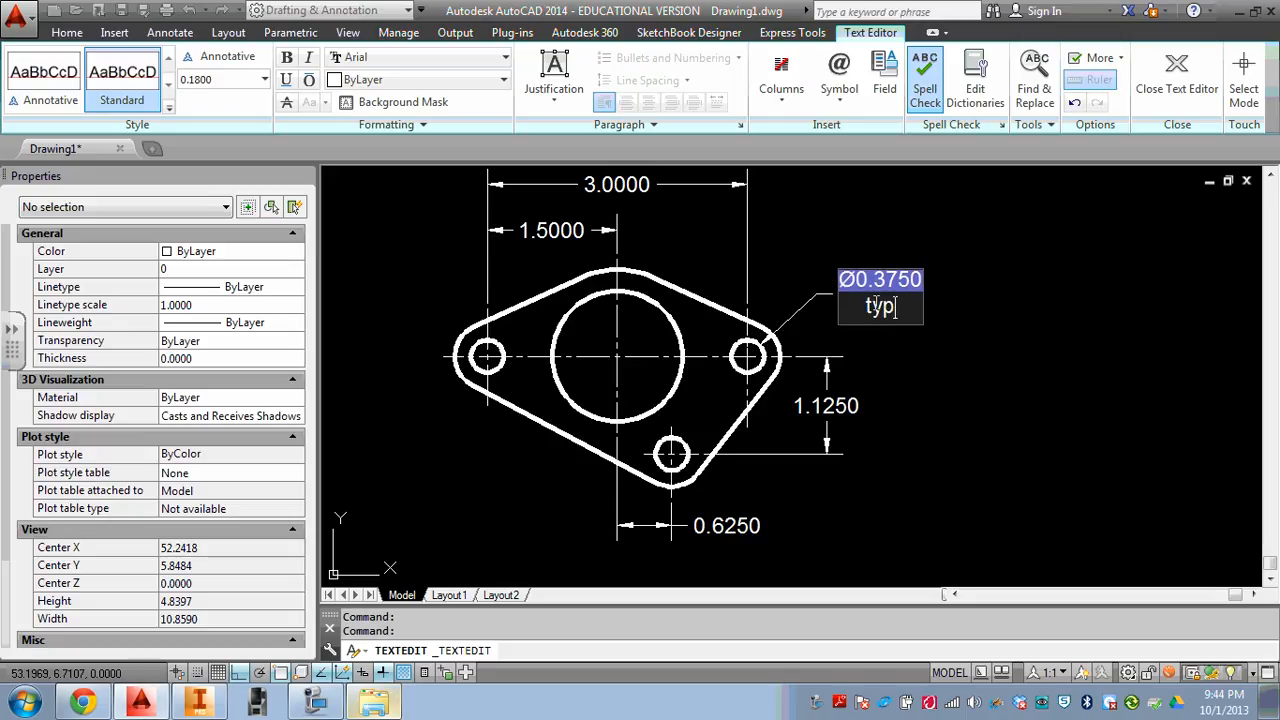
{"action": "key", "text": "BackSpace"}
{"action": "key", "text": "BackSpace"}
{"action": "key", "text": "BackSpace"}
{"action": "type", "text": "TYP"}
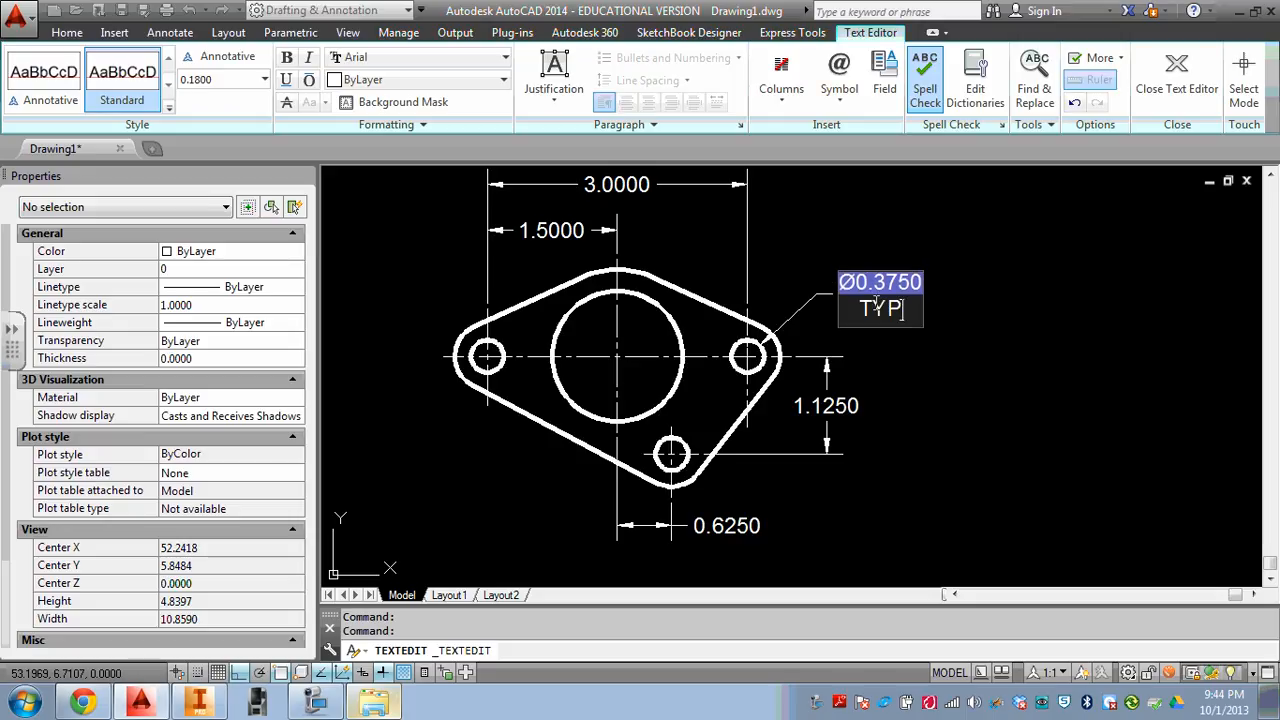
{"action": "left_click", "coordinate": [866, 390]}
{"action": "key", "text": "Escape"}
{"action": "key", "text": "Return"}
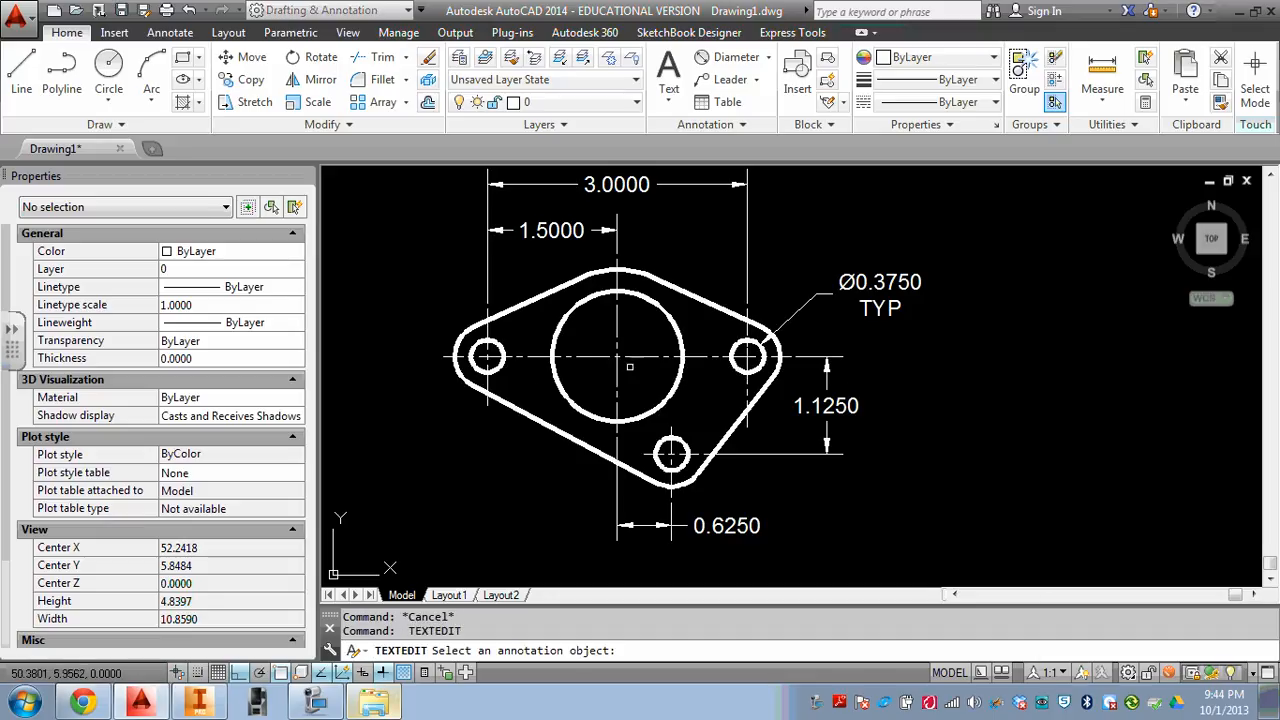
{"action": "key", "text": "Escape"}
{"action": "key", "text": "Escape"}
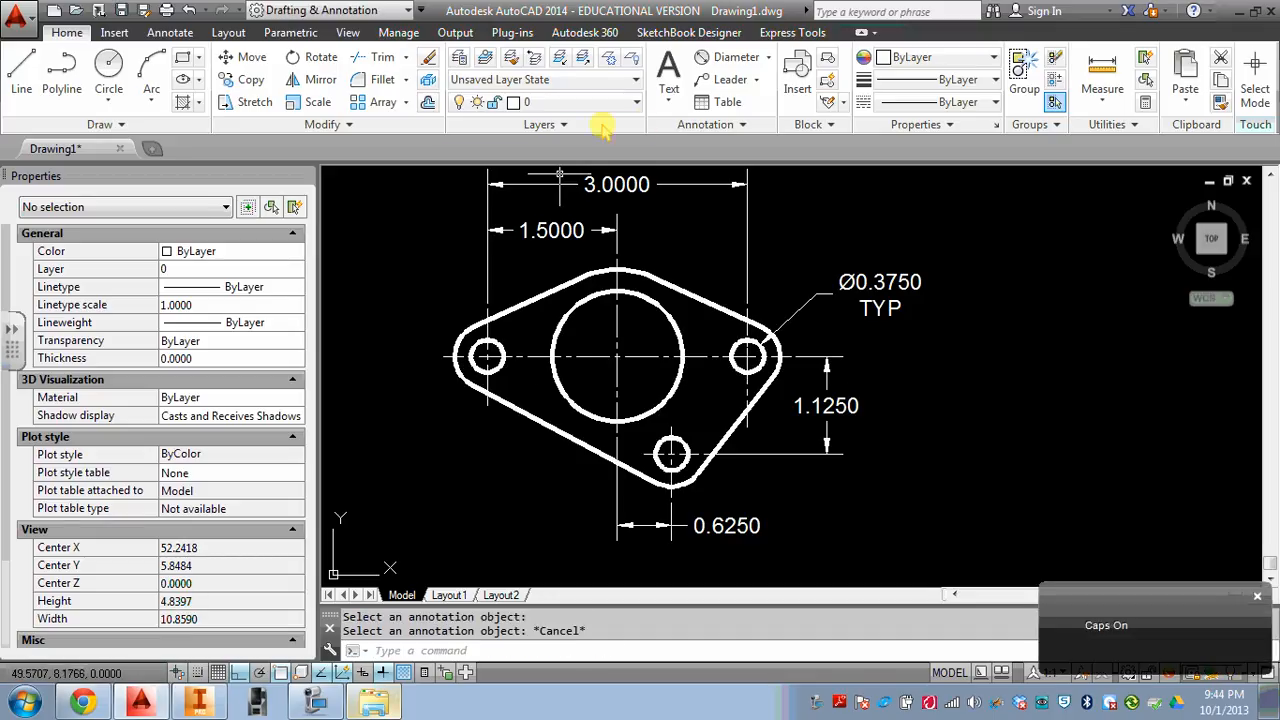
Add a radius dimension to the outline's left end arc, with its text outside the part
{"action": "left_click", "coordinate": [734, 58]}
{"action": "left_click", "coordinate": [768, 57]}
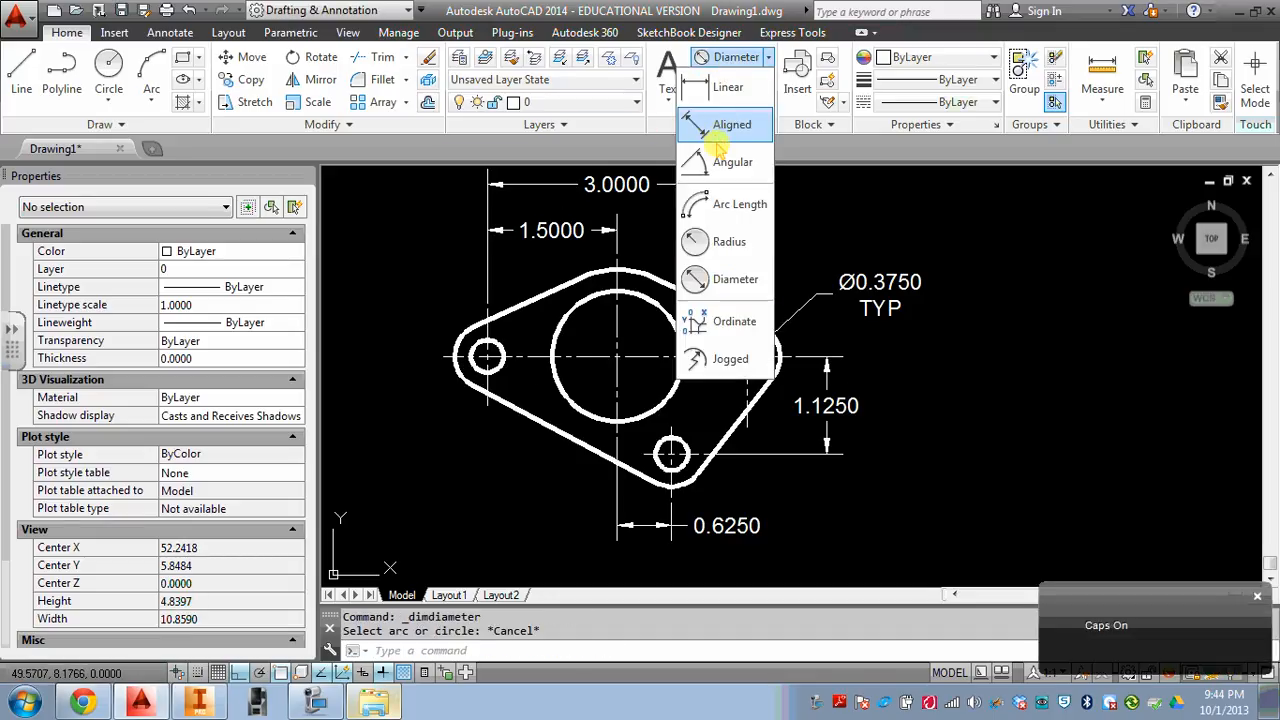
{"action": "left_click", "coordinate": [728, 243]}
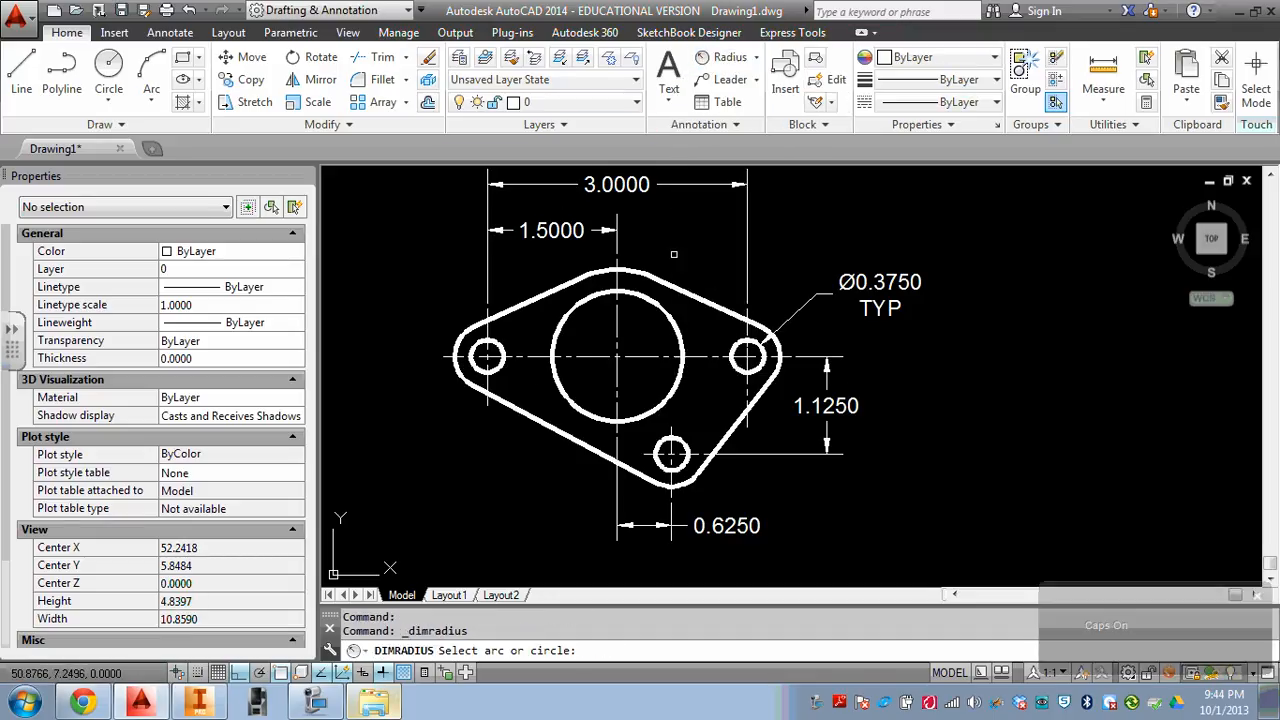
{"action": "left_click", "coordinate": [456, 338]}
{"action": "left_click", "coordinate": [395, 314]}
Append TYP on a second line beneath the value of the left end arc's radius dimension
{"action": "double_click", "coordinate": [390, 314]}
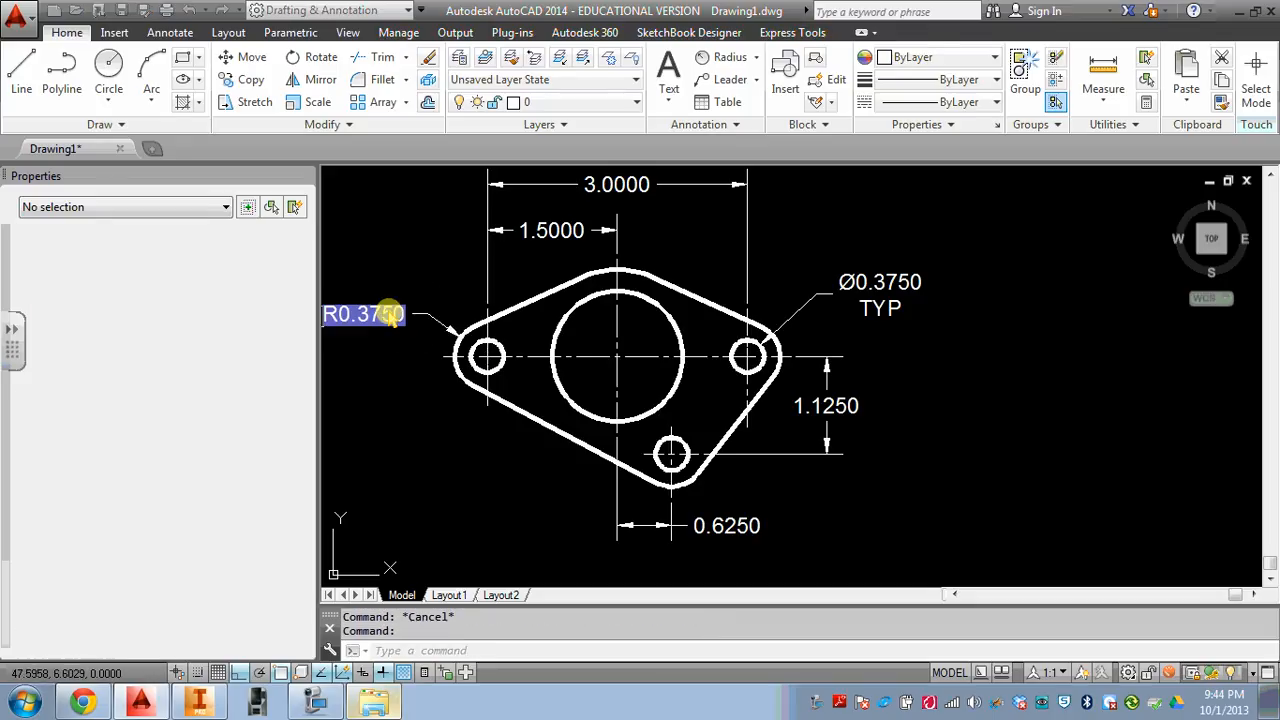
{"action": "key", "text": "Return"}
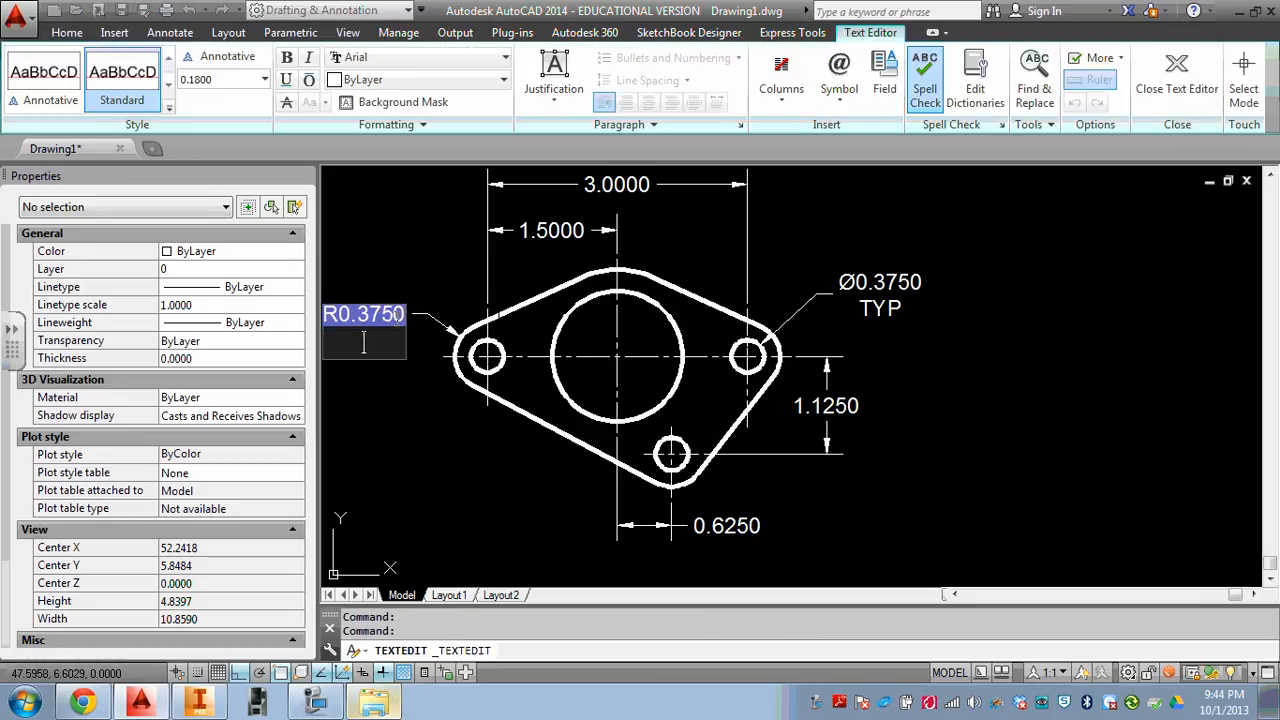
{"action": "type", "text": "TYP"}
{"action": "left_click", "coordinate": [414, 411]}
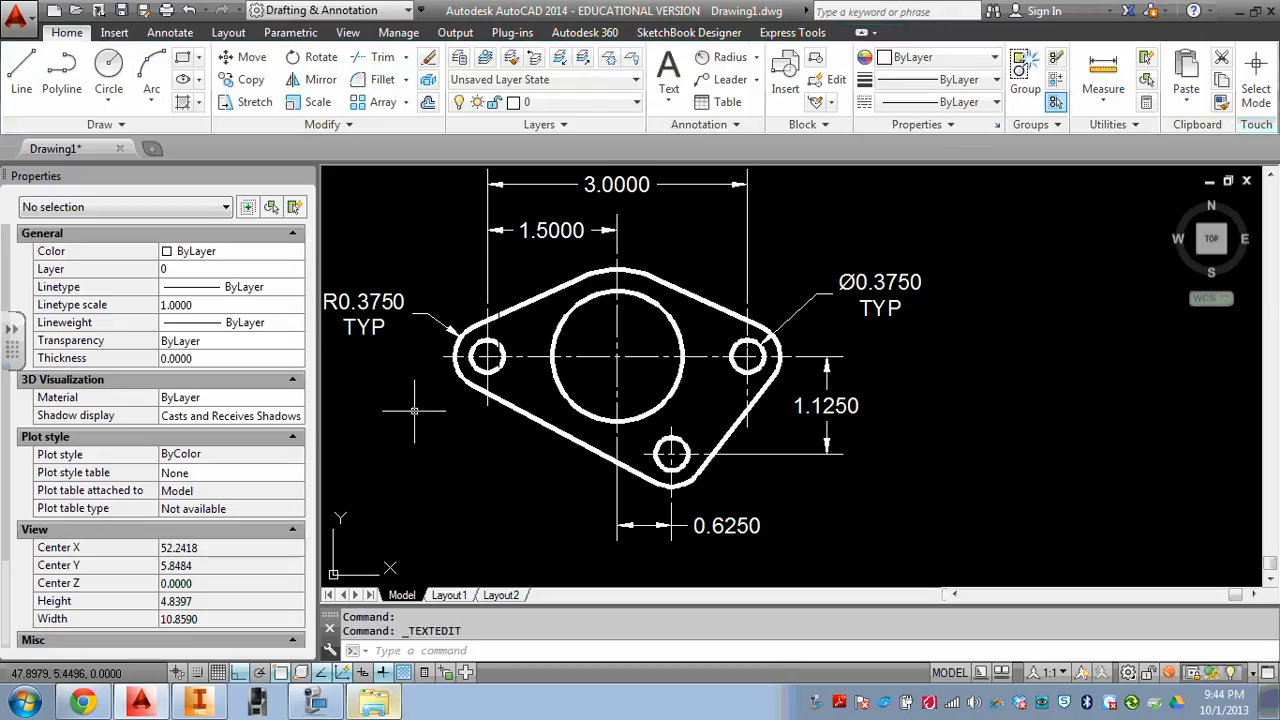
{"action": "key", "text": "Escape"}
{"action": "key", "text": "Escape"}
Add a radius dimension to the outline's top arc, with its text just above the part beside the vertical centerline
{"action": "middle_click_drag", "start_coordinate": [456, 405], "coordinate": [500, 386]}
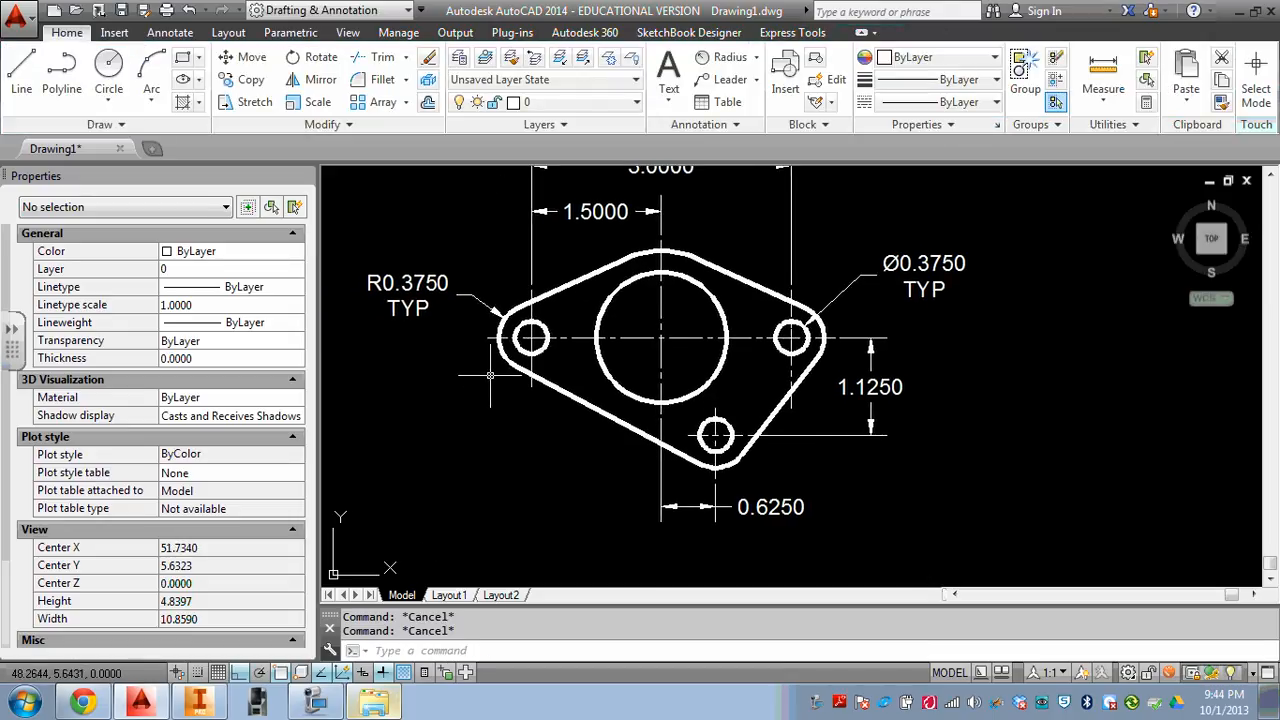
{"action": "middle_click_drag", "start_coordinate": [573, 293], "coordinate": [523, 335]}
{"action": "left_click", "coordinate": [723, 57]}
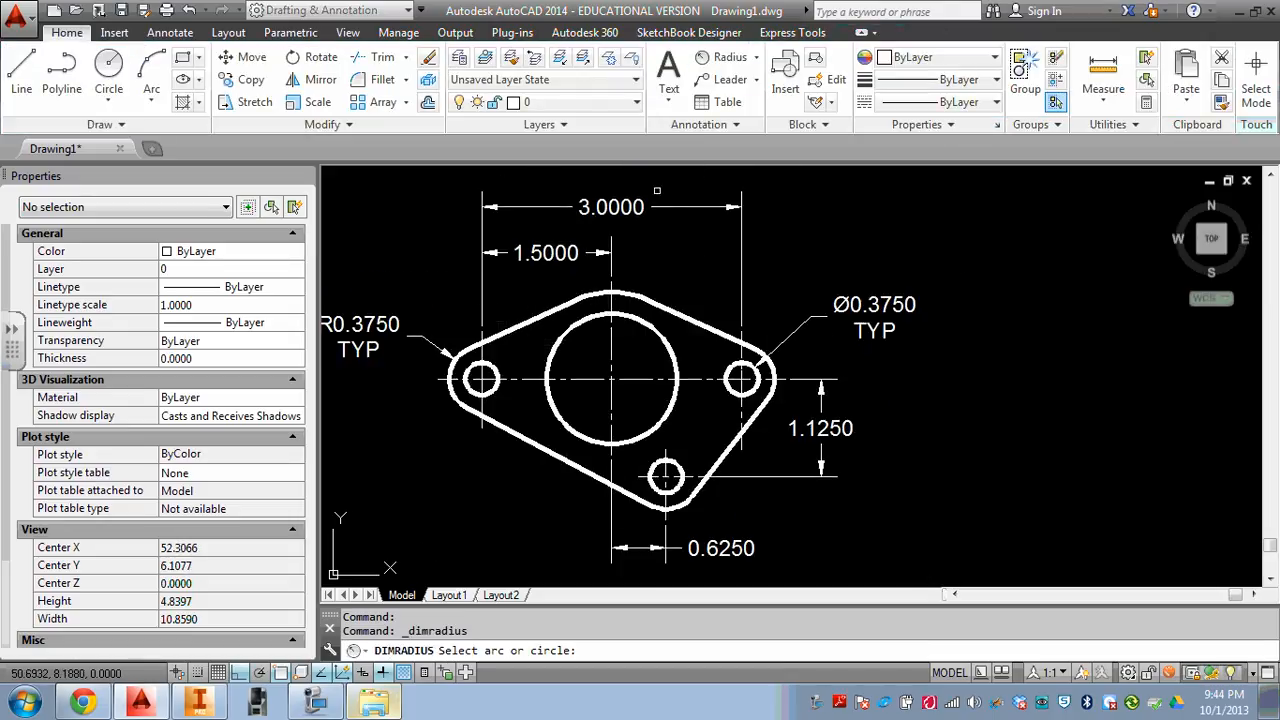
{"action": "left_click", "coordinate": [632, 299]}
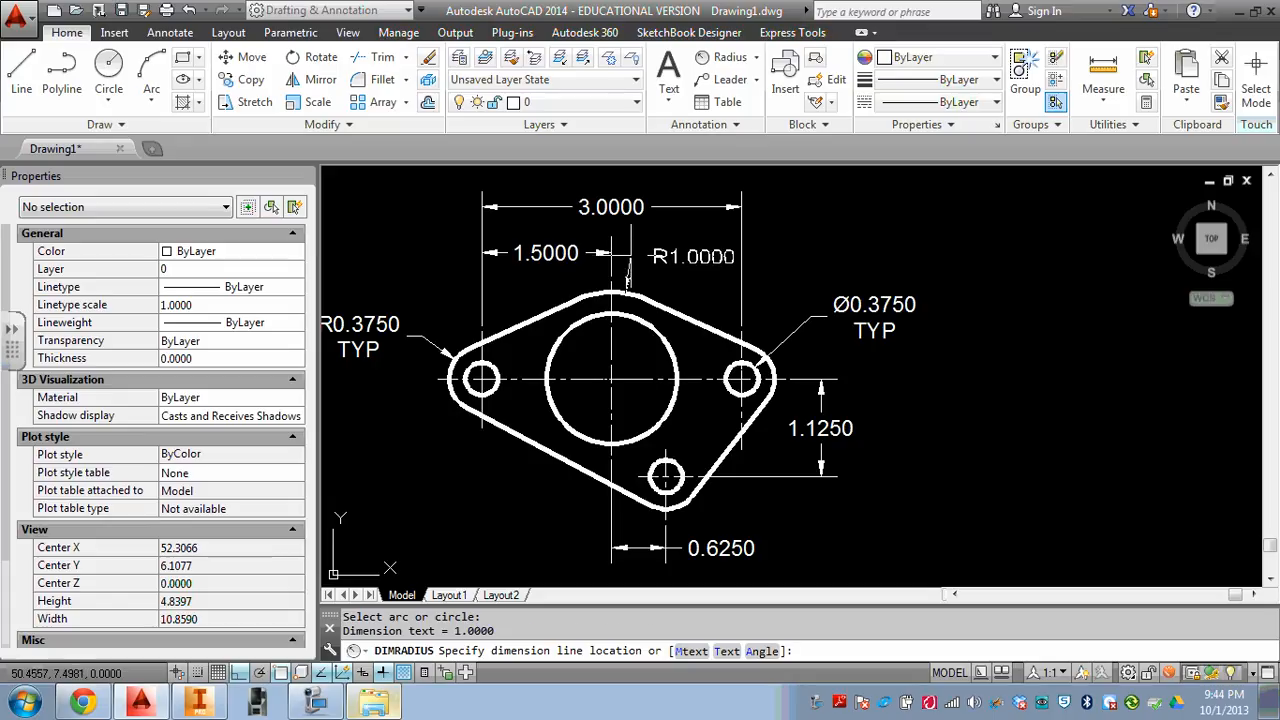
{"action": "left_click", "coordinate": [628, 300]}
Try a radius dimension on the large center hole, and erase it
{"action": "key", "text": "space"}
{"action": "left_click", "coordinate": [547, 421]}
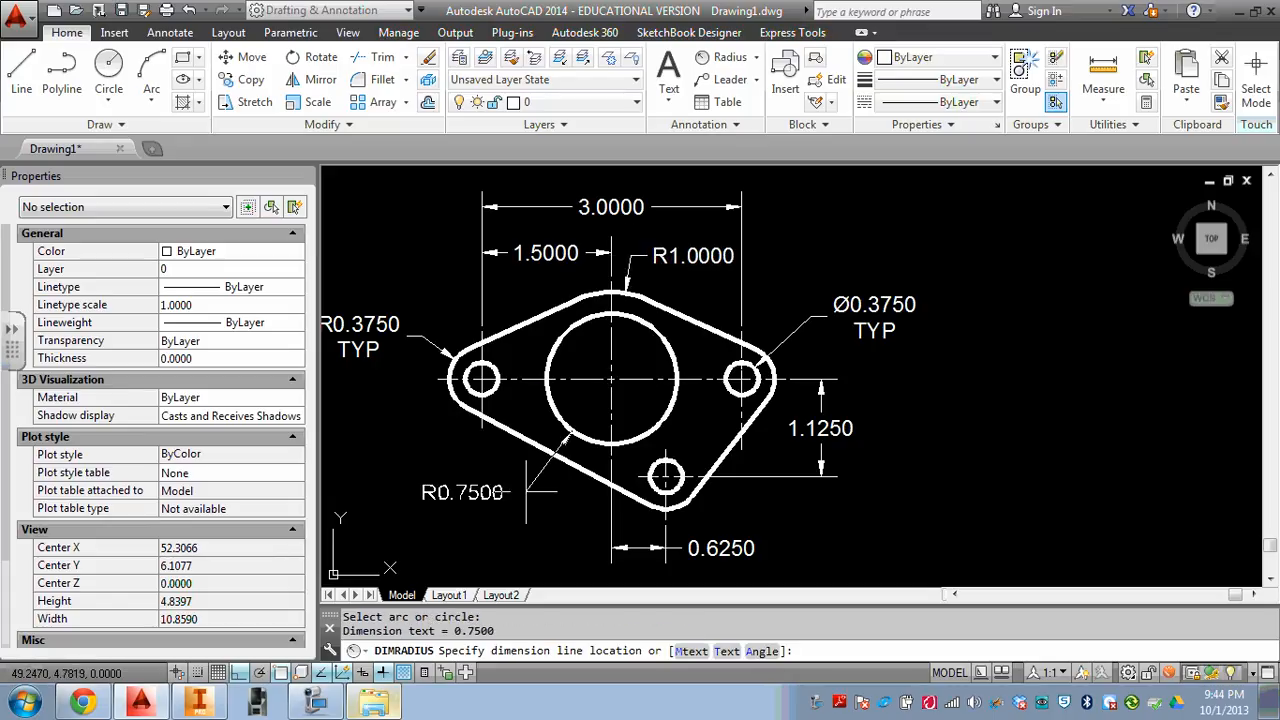
{"action": "key", "text": "Escape"}
{"action": "left_click", "coordinate": [514, 476]}
{"action": "left_click", "coordinate": [483, 508]}
{"action": "type", "text": "e"}
{"action": "key", "text": "space"}
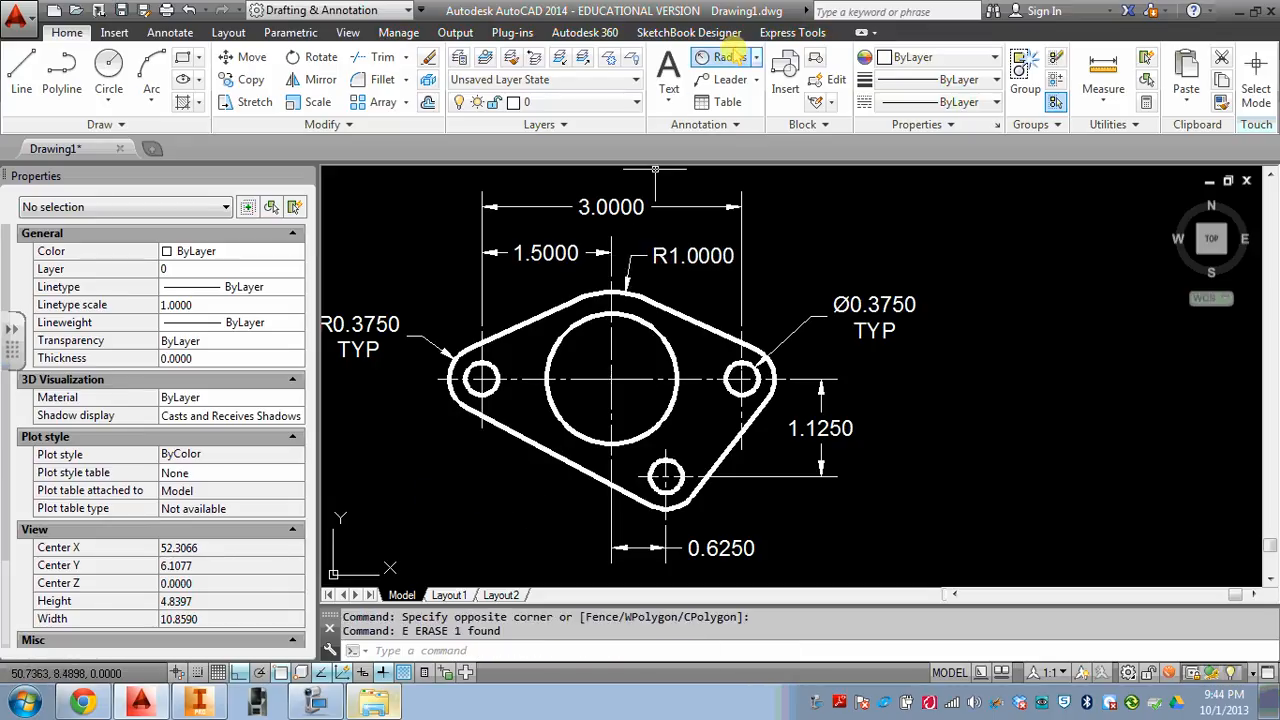
Add a diameter dimension to the large center hole, with its text outside the part at the lower left
{"action": "left_click", "coordinate": [757, 57]}
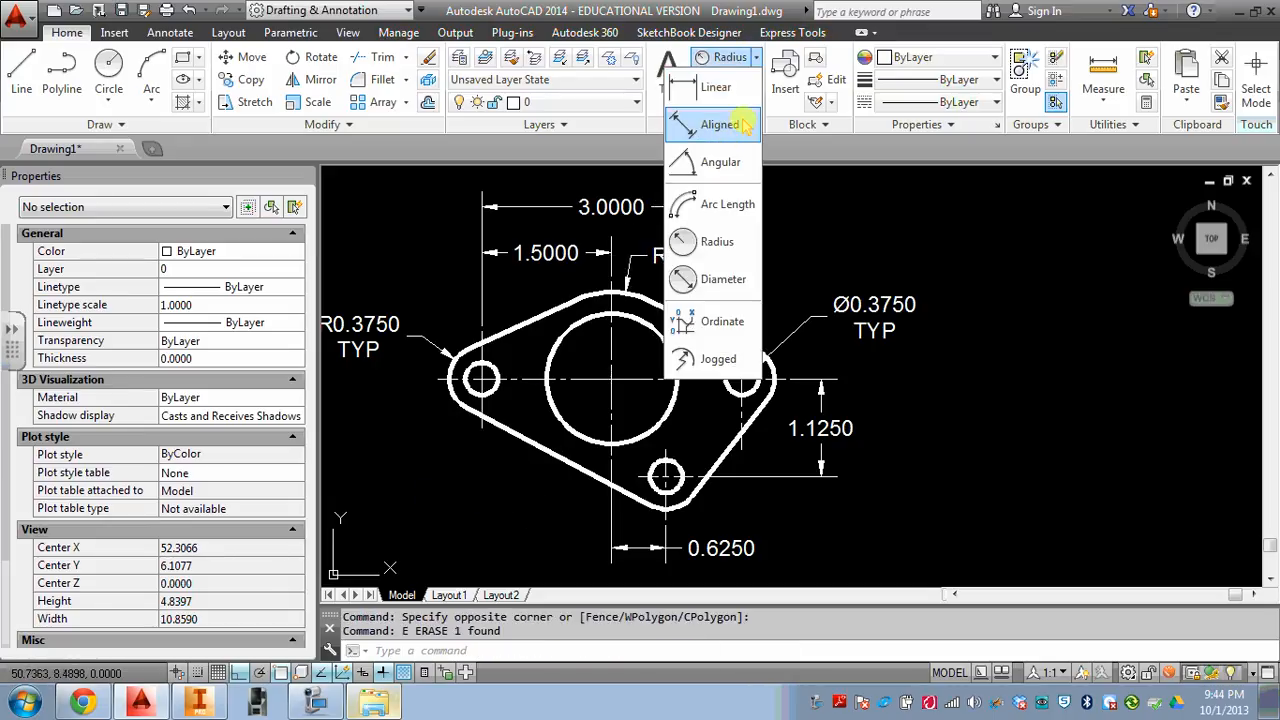
{"action": "left_click", "coordinate": [718, 285]}
{"action": "left_click", "coordinate": [575, 436]}
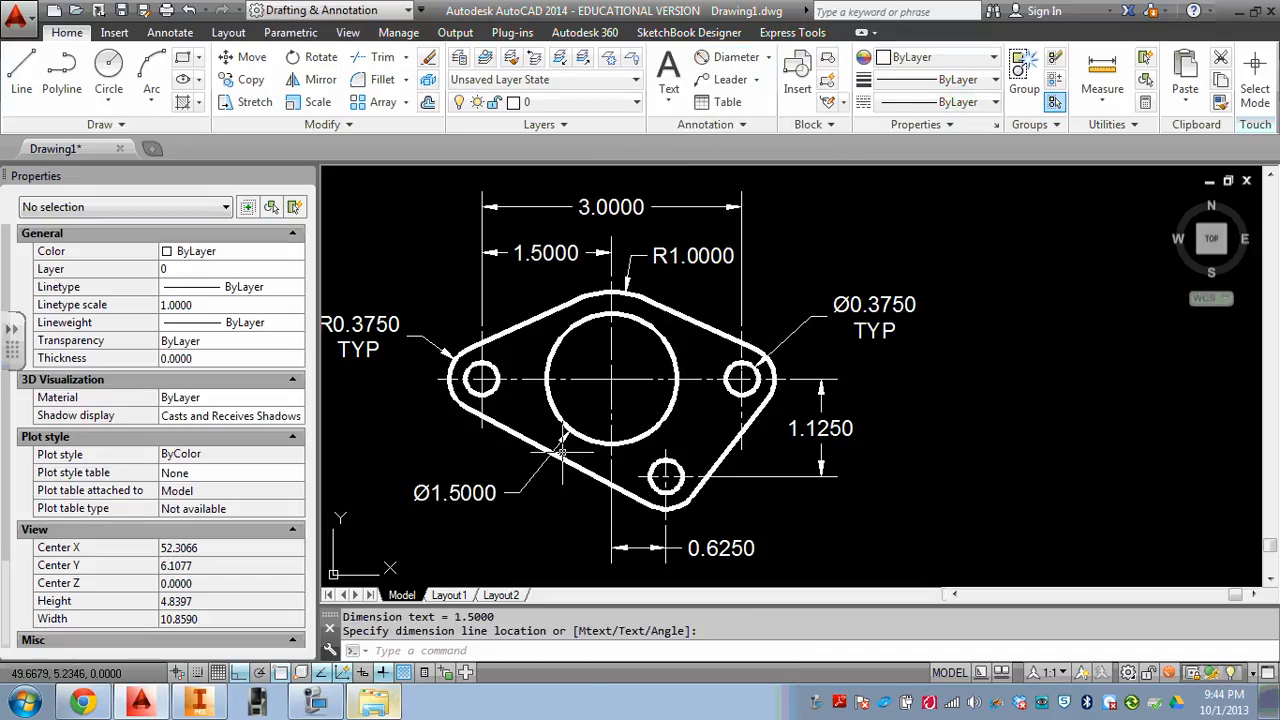
{"action": "left_click", "coordinate": [512, 492]}
{"action": "key", "text": "Escape"}
{"action": "key", "text": "Escape"}
{"action": "middle_click_drag", "start_coordinate": [634, 373], "coordinate": [748, 372]}
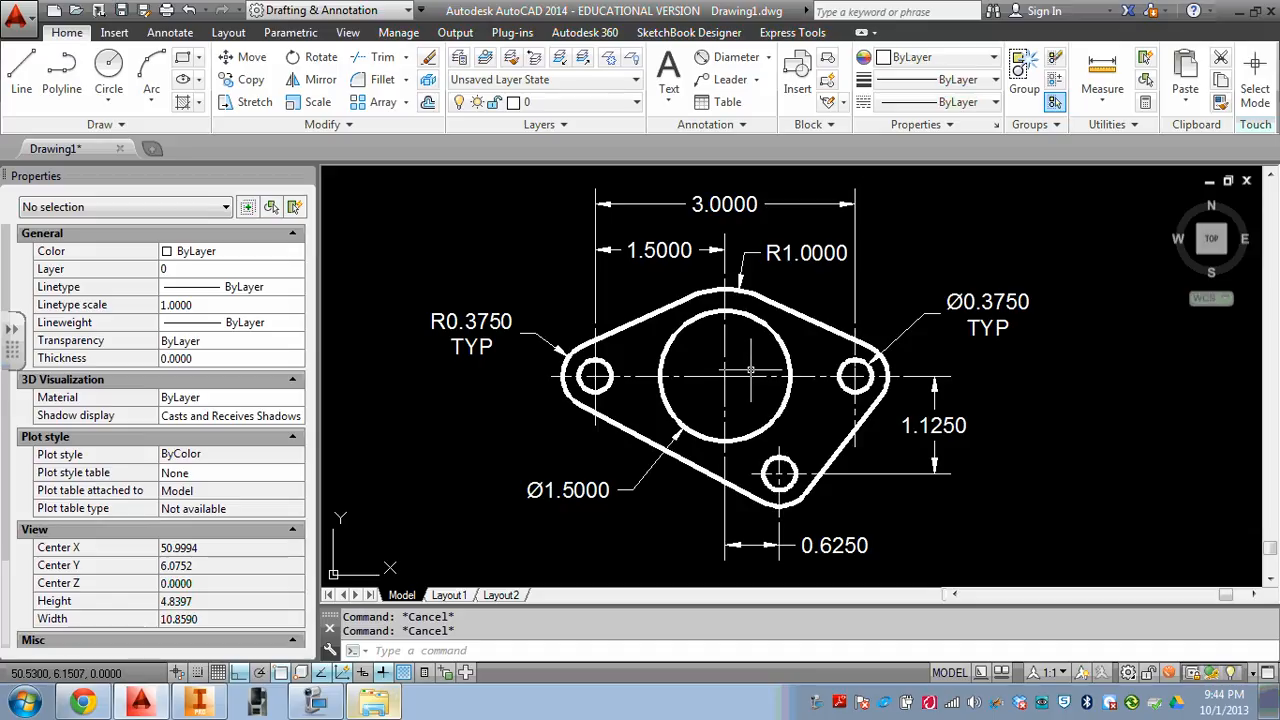